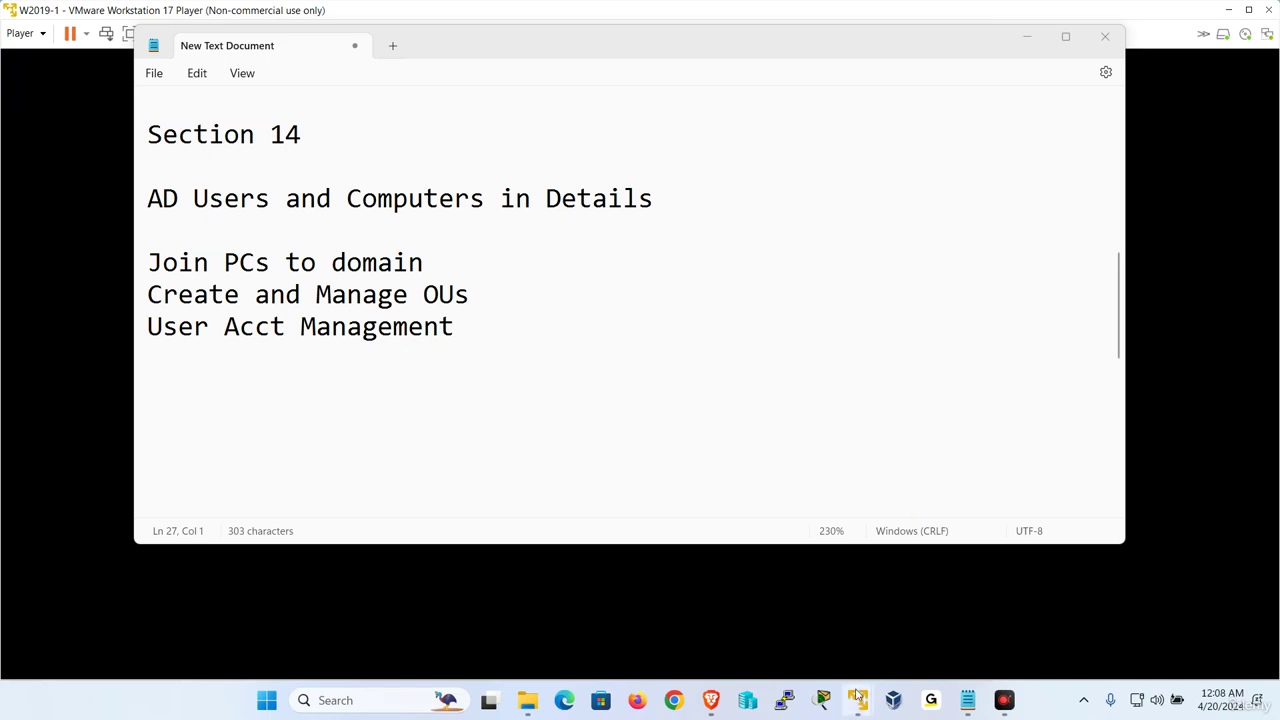
Show the W2019-1 VM full screen and sign in as domain Administrator with the account password
{"action": "mouse_move", "coordinate": [857, 697]}
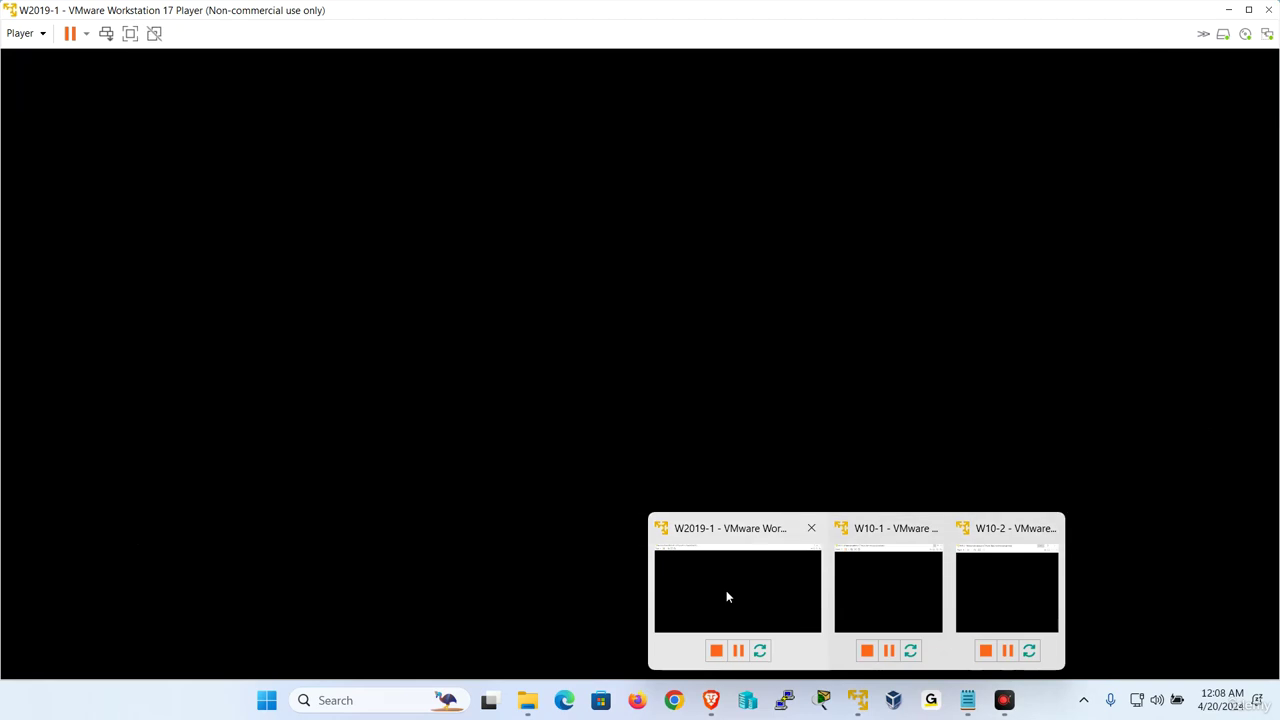
{"action": "mouse_move", "coordinate": [897, 595]}
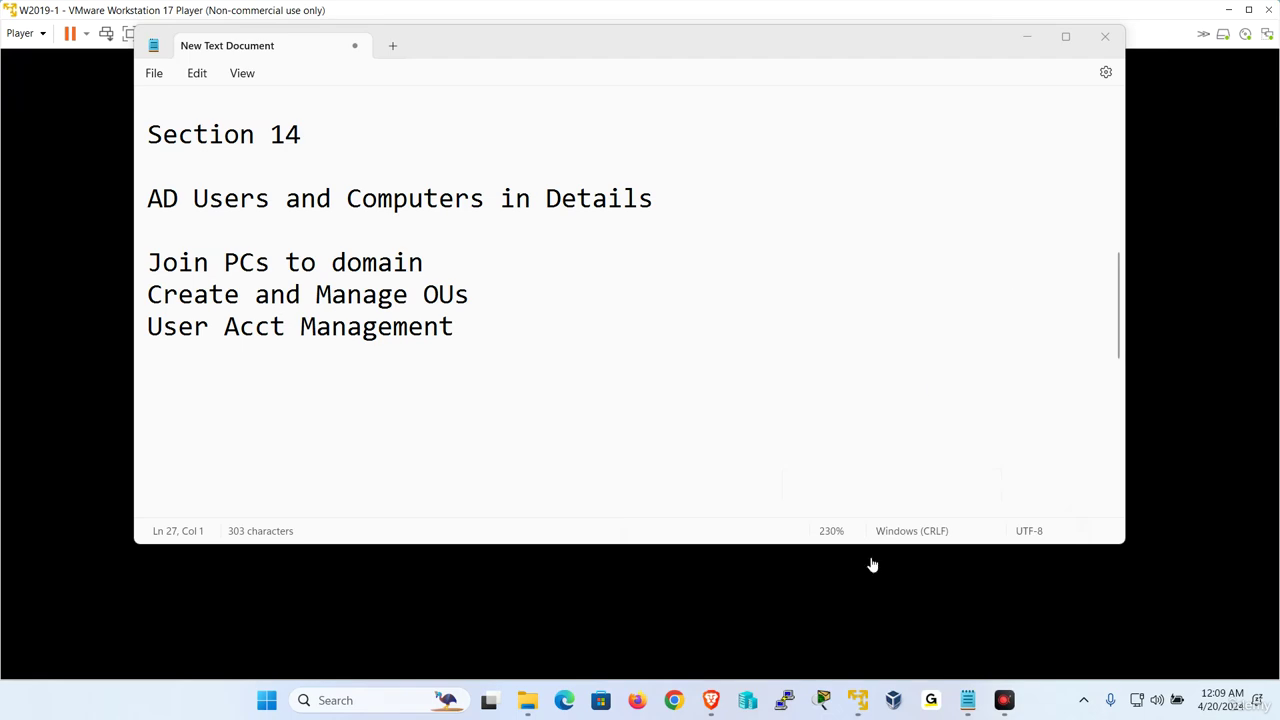
{"action": "left_click", "coordinate": [752, 565]}
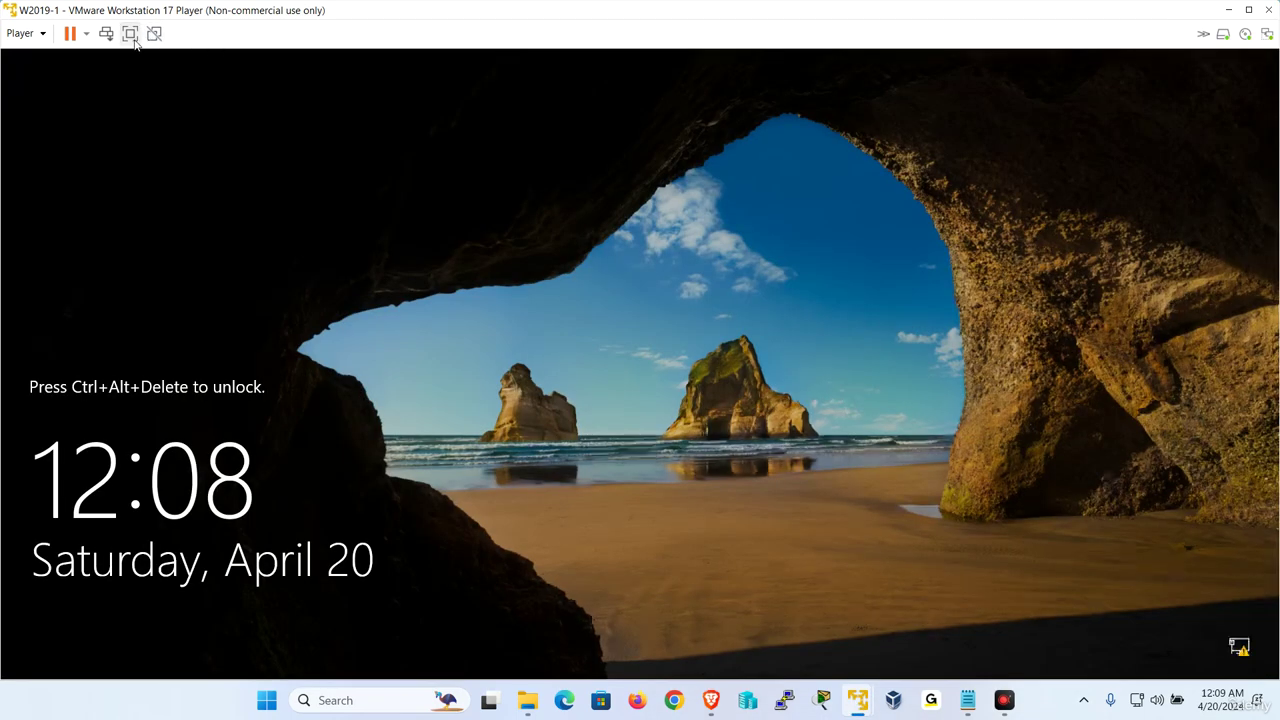
{"action": "left_click", "coordinate": [130, 33]}
{"action": "left_click", "coordinate": [283, 12]}
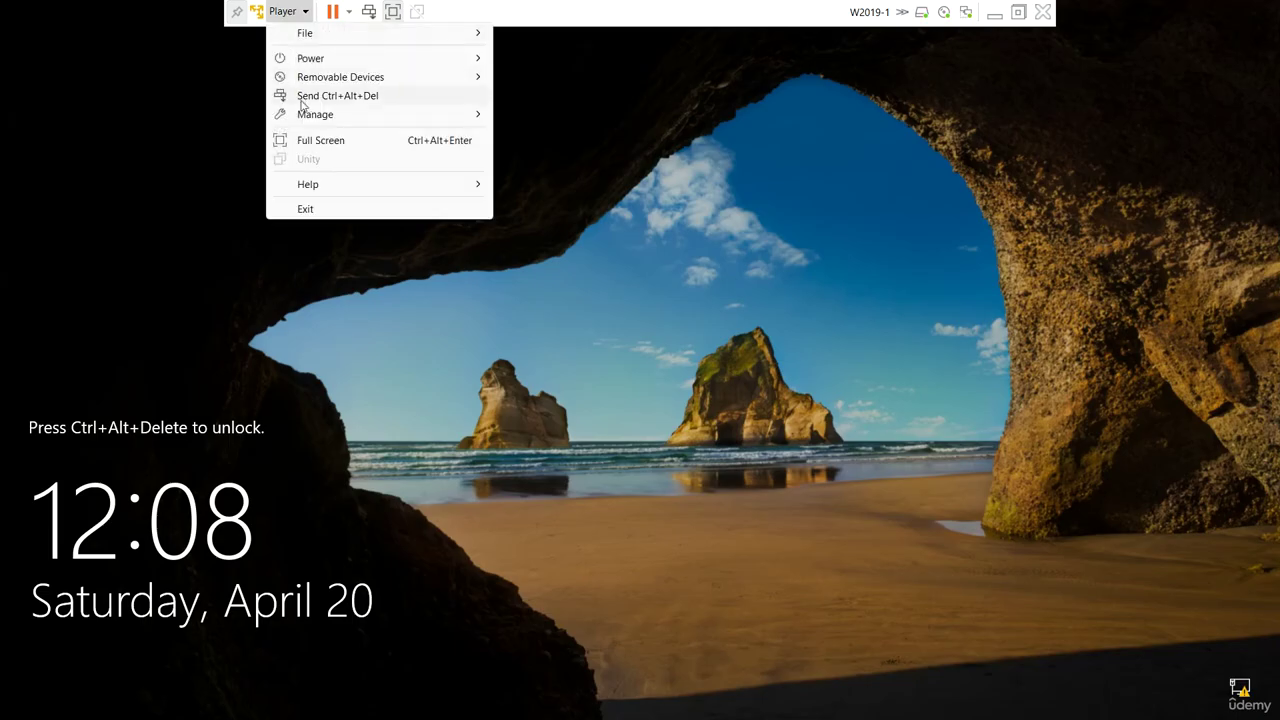
{"action": "left_click", "coordinate": [320, 96]}
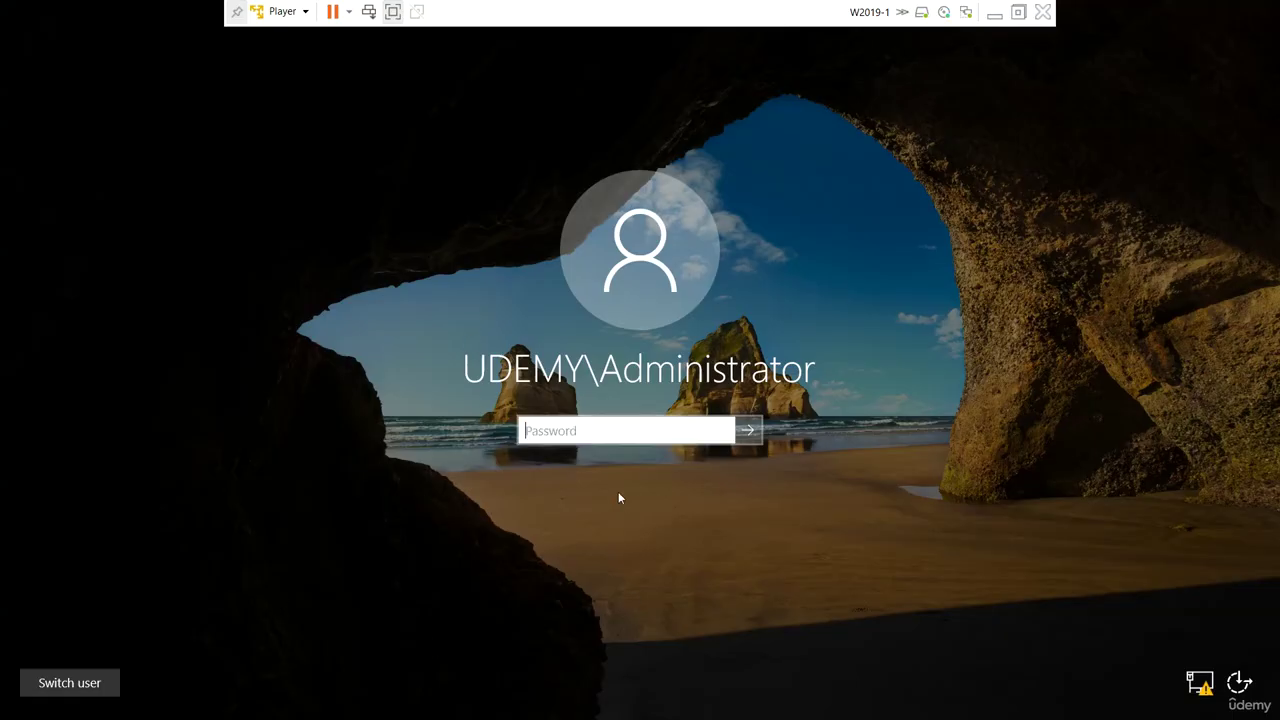
{"action": "type", "text": "Pa"}
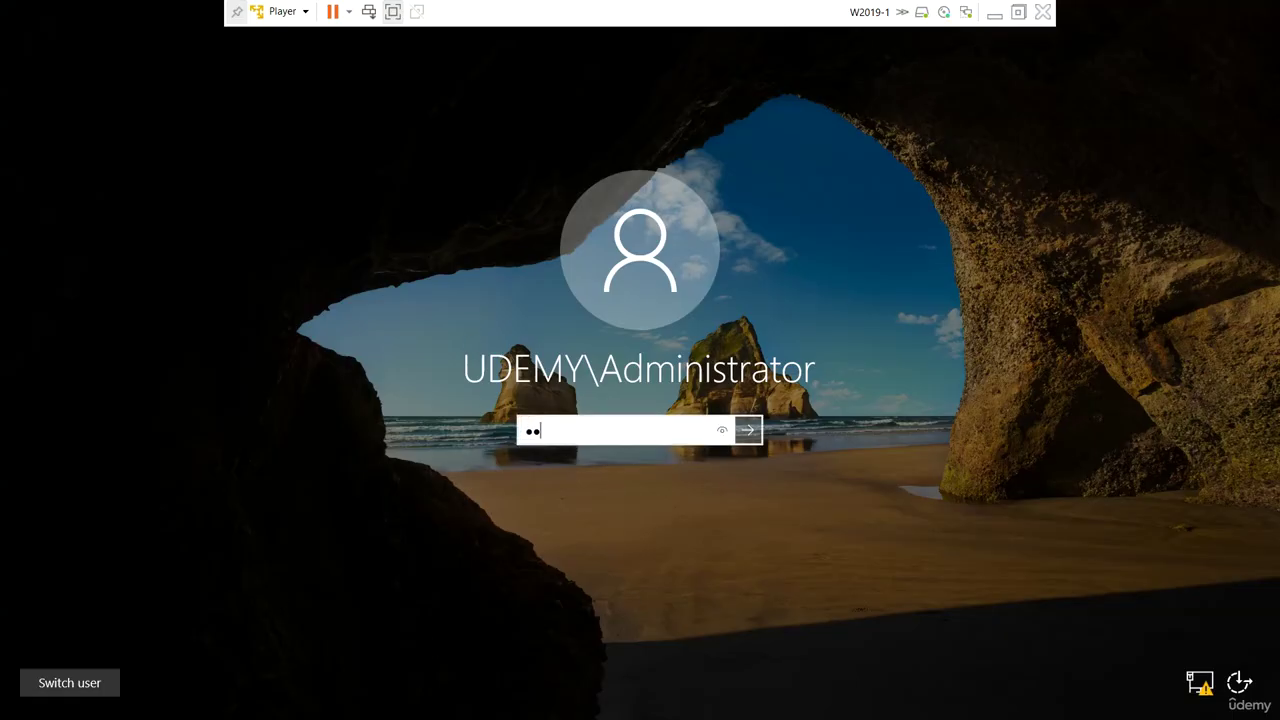
{"action": "type", "text": "$$w0rd"}
{"action": "key", "text": "Return"}
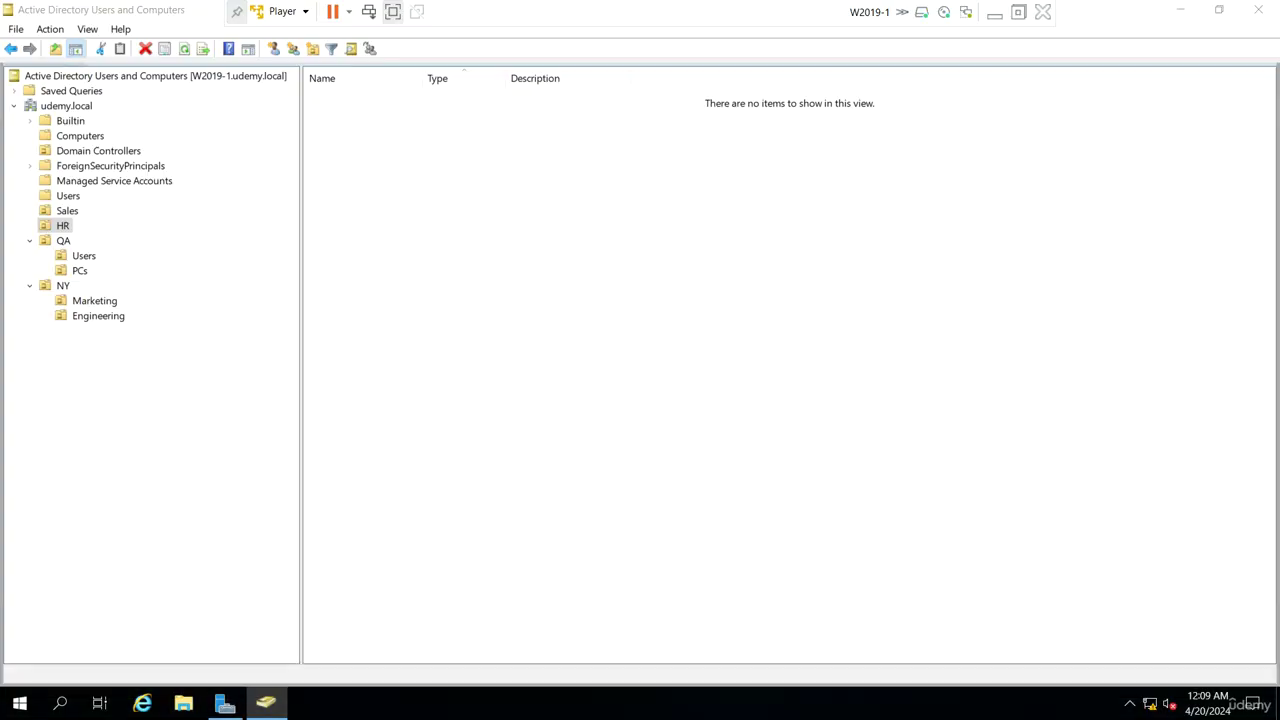
Browse the Sales and HR OUs and the Users container, ending on the empty Sales OU
{"action": "left_click", "coordinate": [65, 212]}
{"action": "left_click", "coordinate": [63, 227]}
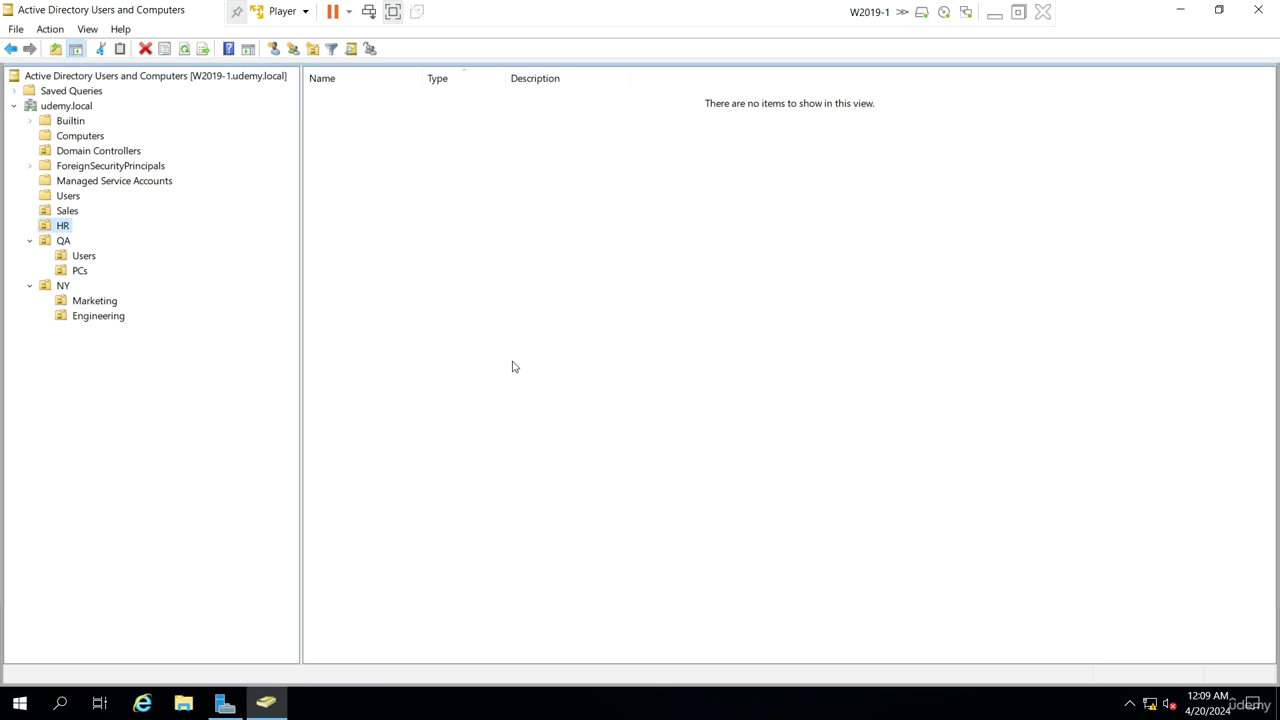
{"action": "left_click", "coordinate": [68, 212]}
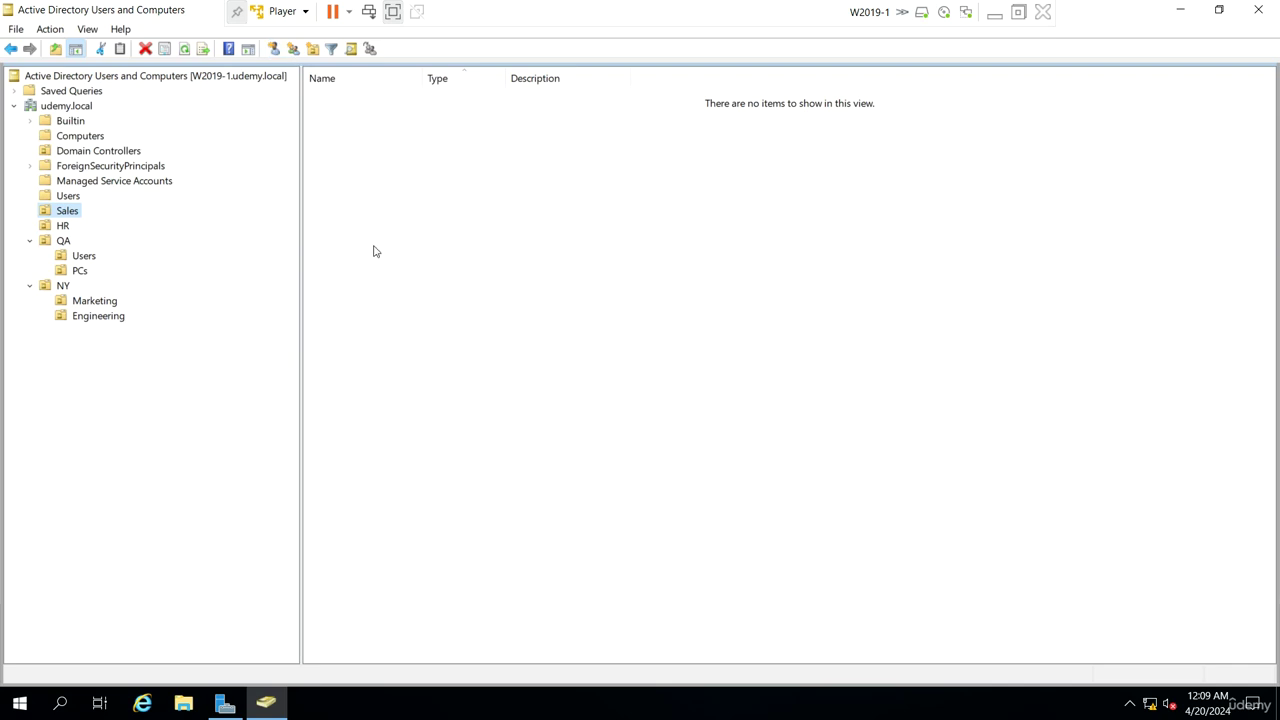
{"action": "left_click", "coordinate": [68, 197]}
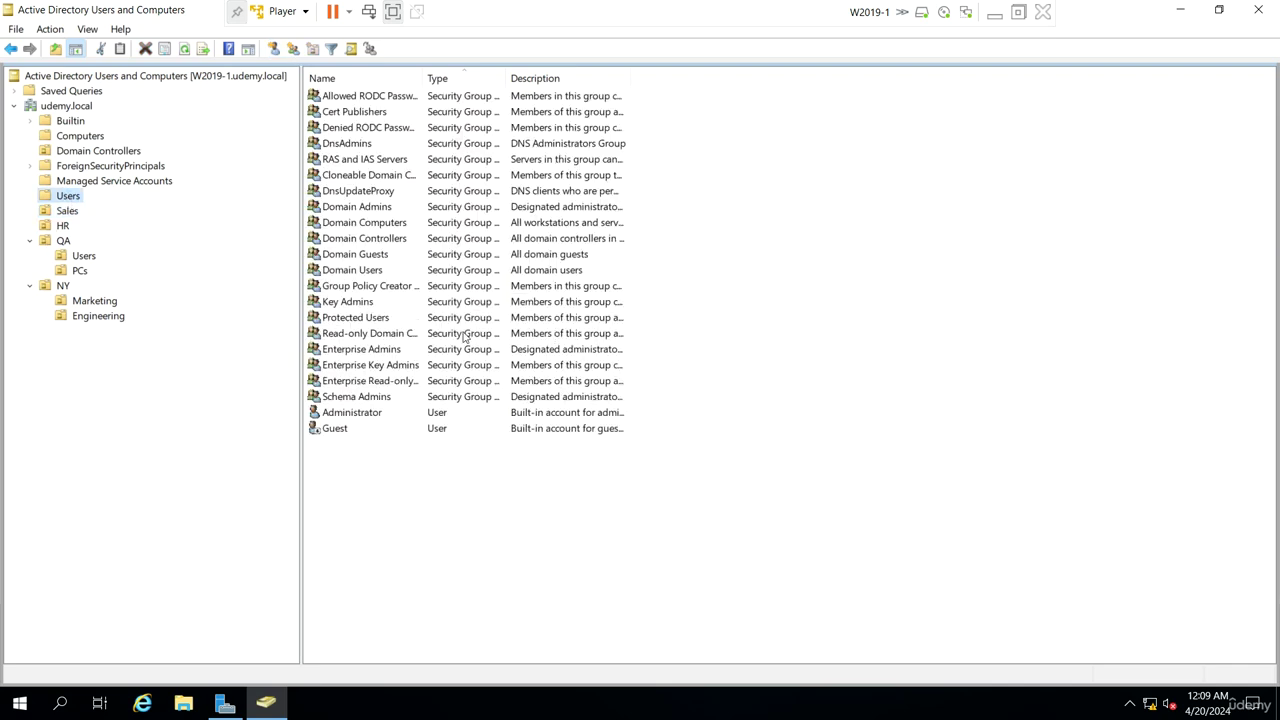
{"action": "left_click", "coordinate": [66, 211]}
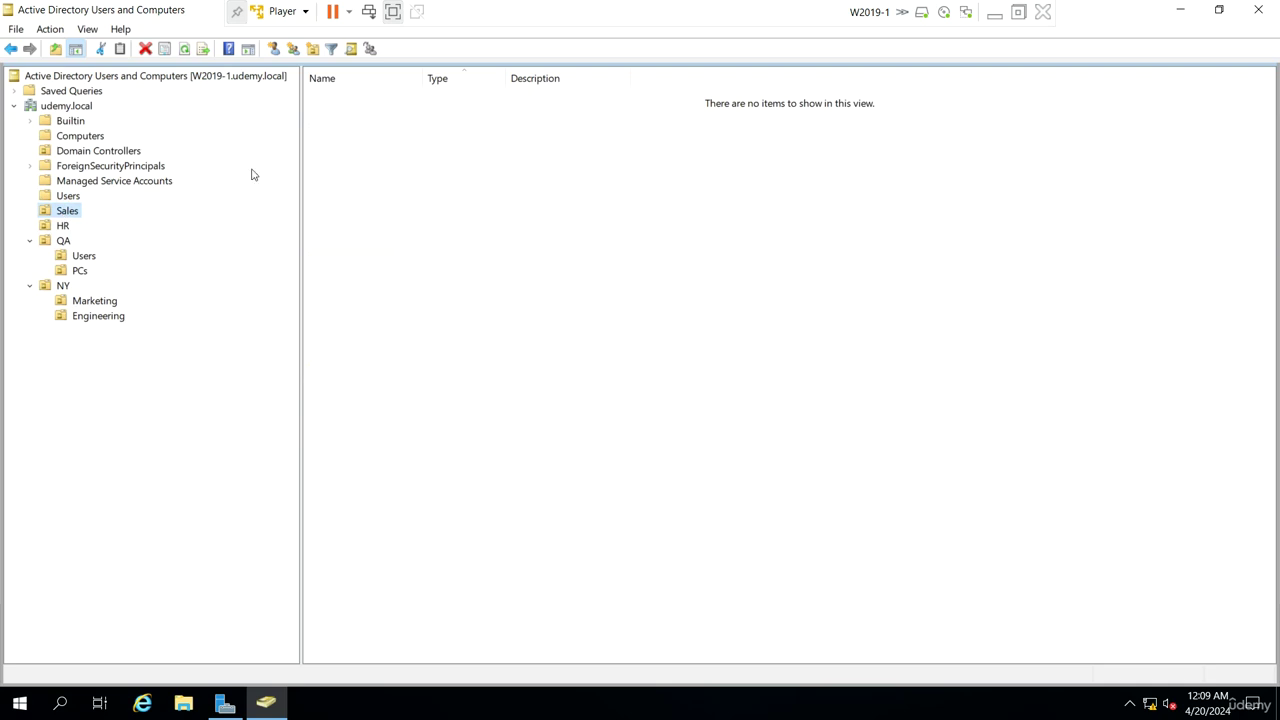
Start a new user in Sales named s1 with logon name s1
{"action": "left_click", "coordinate": [277, 52]}
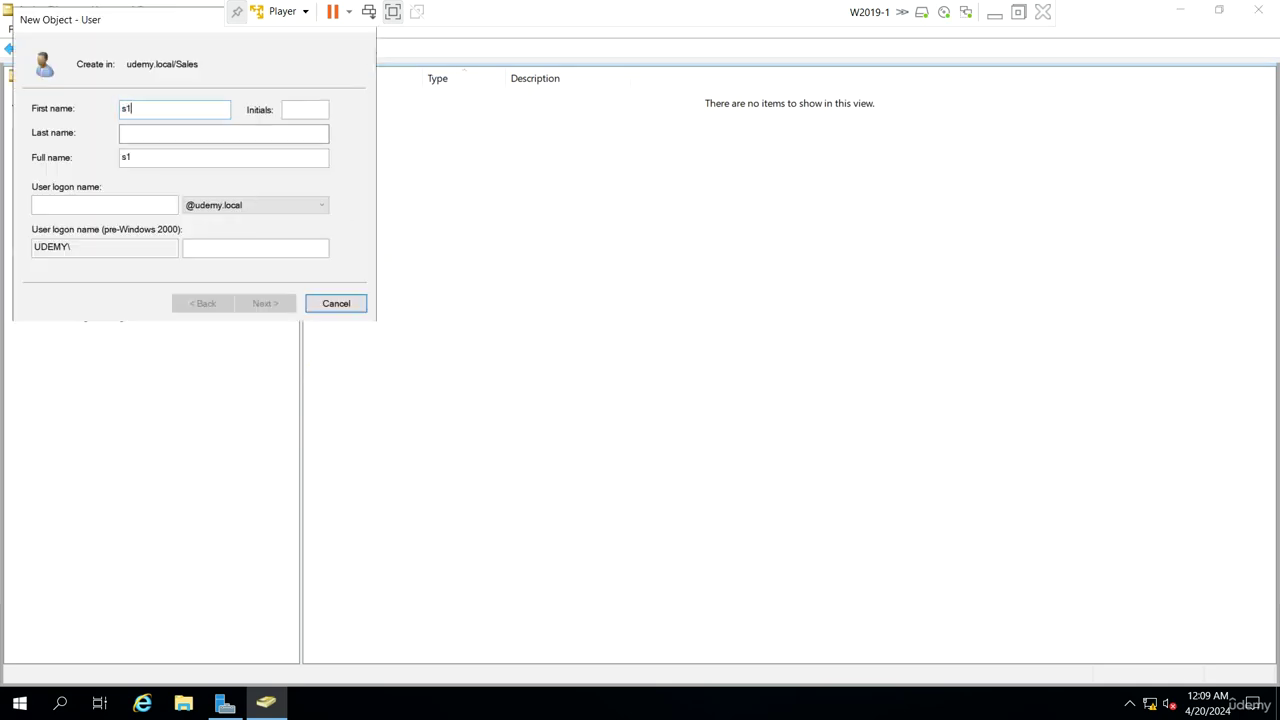
{"action": "key", "text": "Tab"}
{"action": "key", "text": "Tab"}
{"action": "key", "text": "Tab"}
{"action": "left_click", "coordinate": [131, 108]}
{"action": "left_click", "coordinate": [150, 133]}
{"action": "left_click", "coordinate": [104, 208]}
{"action": "type", "text": "s"}
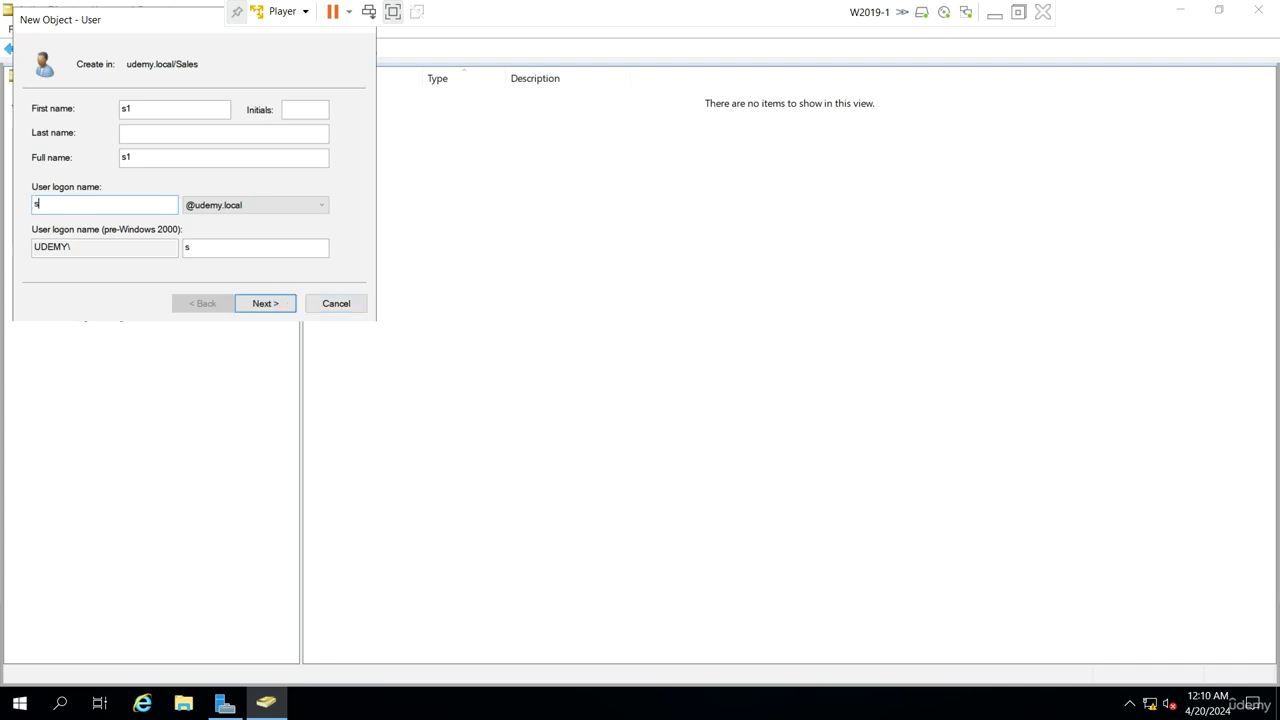
{"action": "type", "text": "1"}
Enter s1's password and finish; the domain complexity rules reject it
{"action": "left_click", "coordinate": [257, 310]}
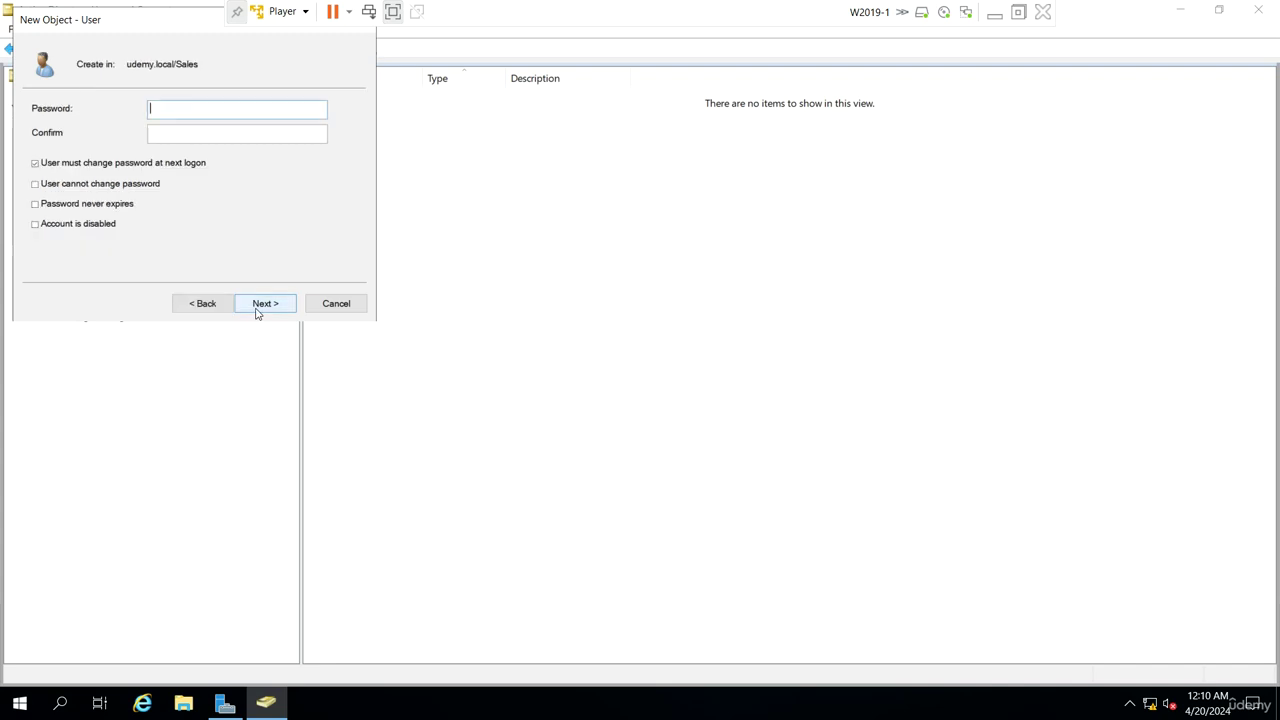
{"action": "left_click_drag", "start_coordinate": [200, 31], "coordinate": [348, 144]}
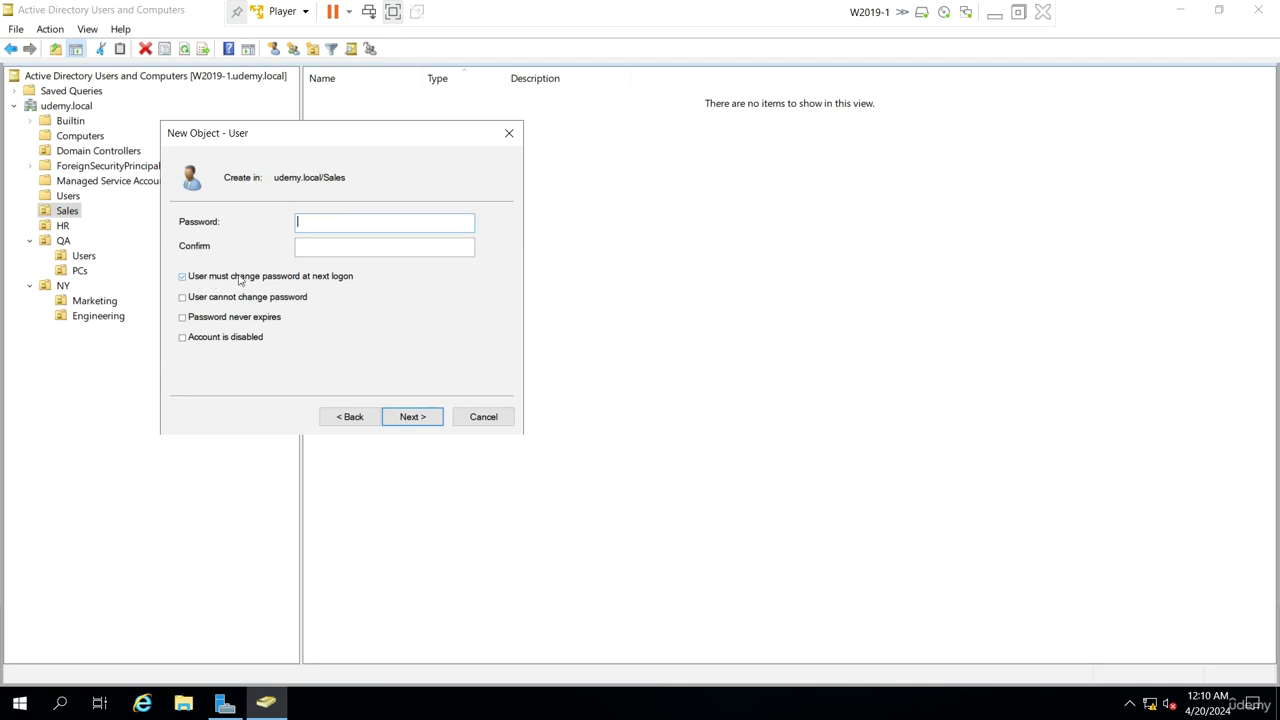
{"action": "left_click", "coordinate": [408, 417]}
{"action": "left_click", "coordinate": [407, 418]}
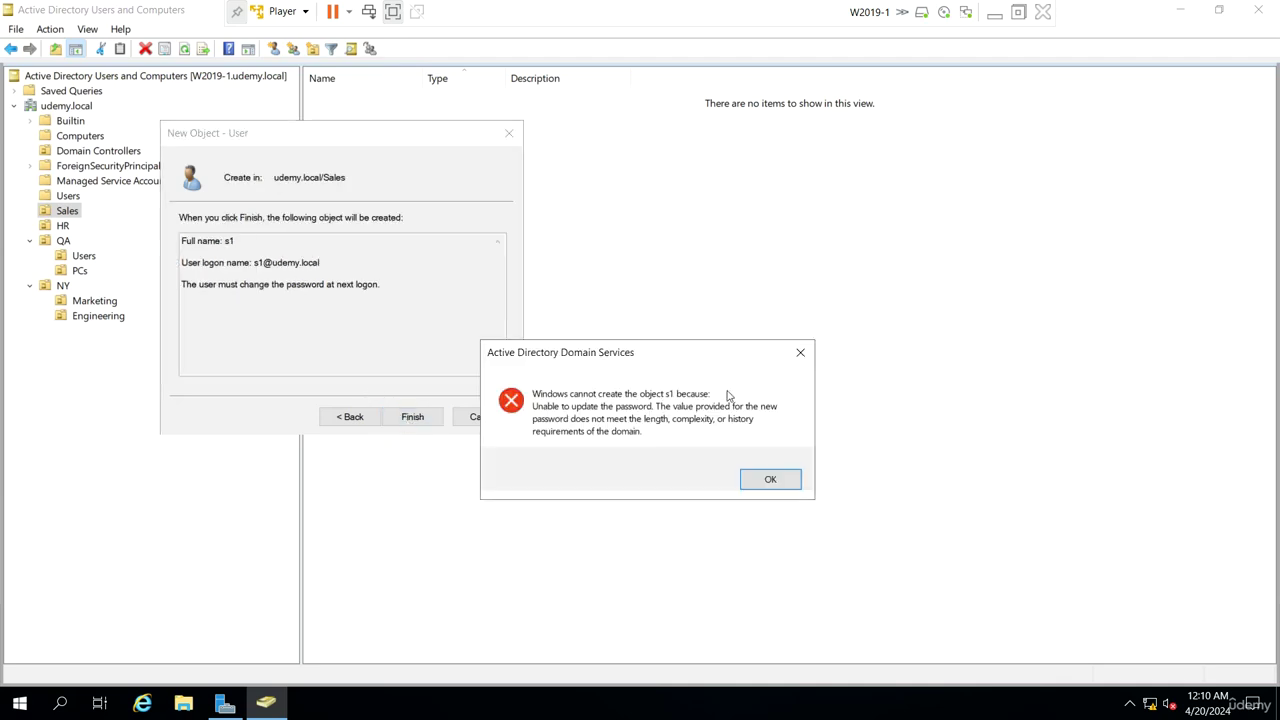
{"action": "left_click_drag", "start_coordinate": [724, 358], "coordinate": [546, 255]}
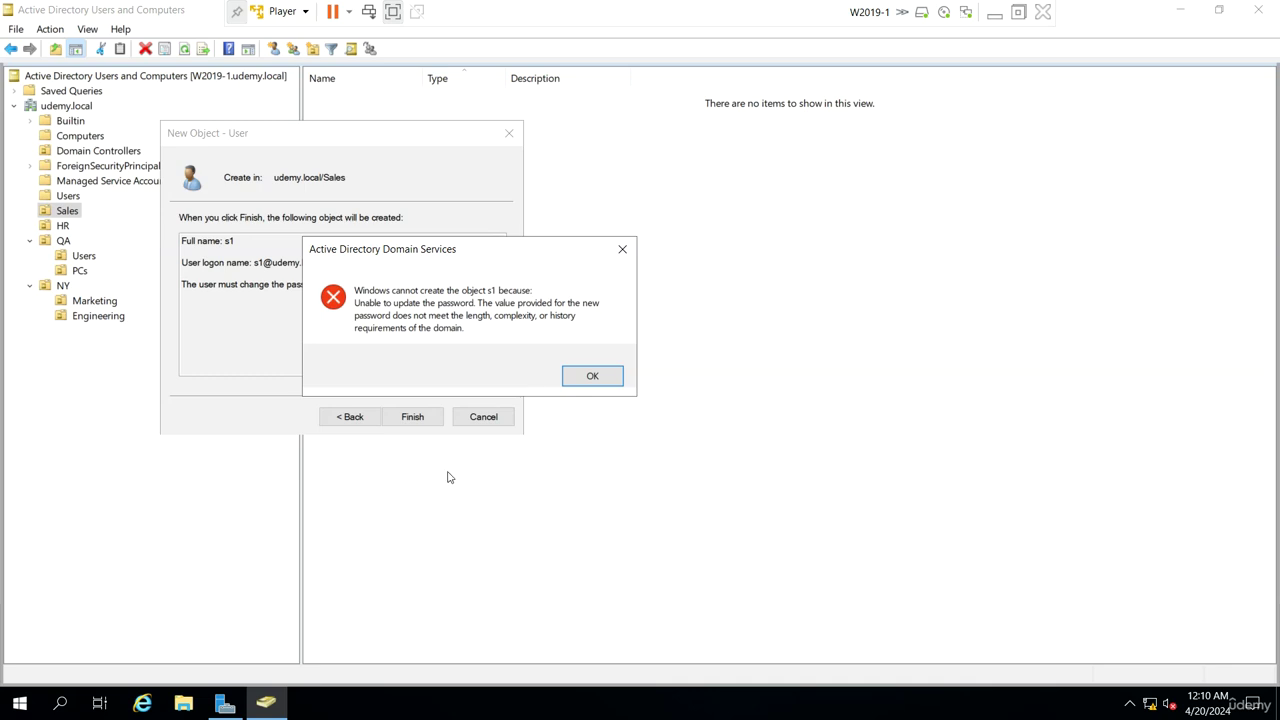
{"action": "left_click", "coordinate": [222, 704]}
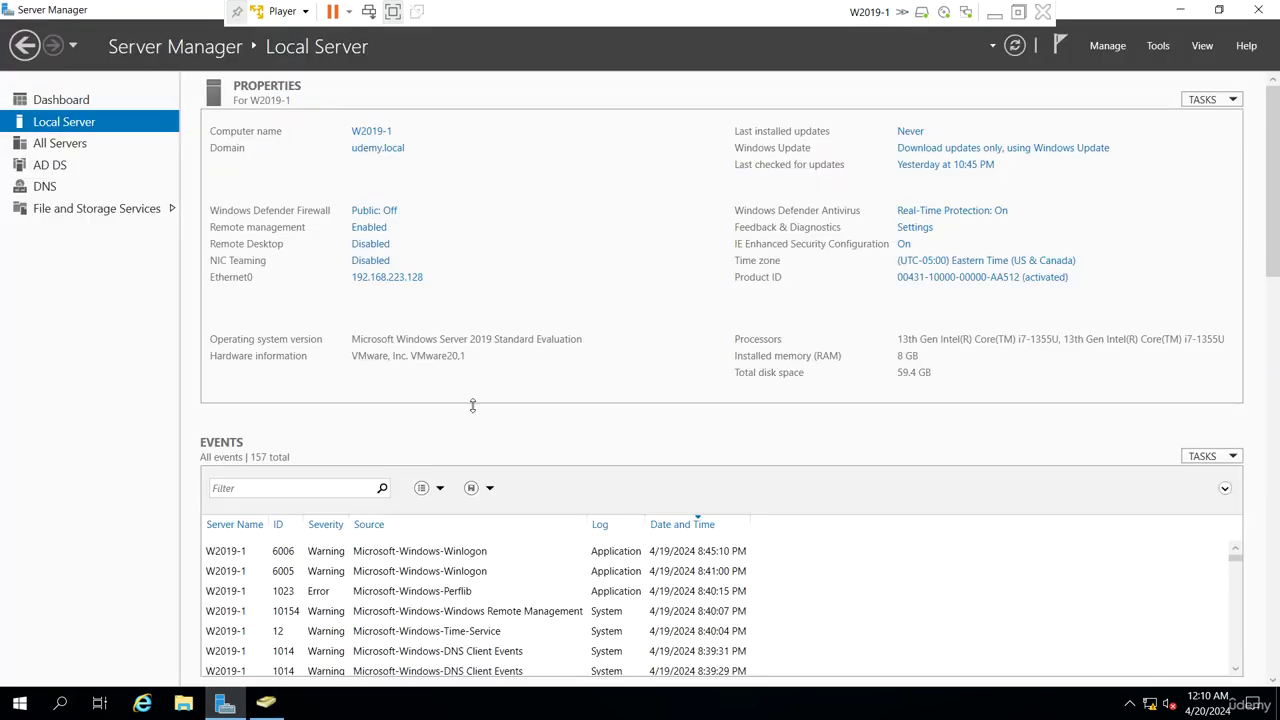
Launch Group Policy Management and edit udemy.local's Default Domain Policy
{"action": "left_click", "coordinate": [1165, 48]}
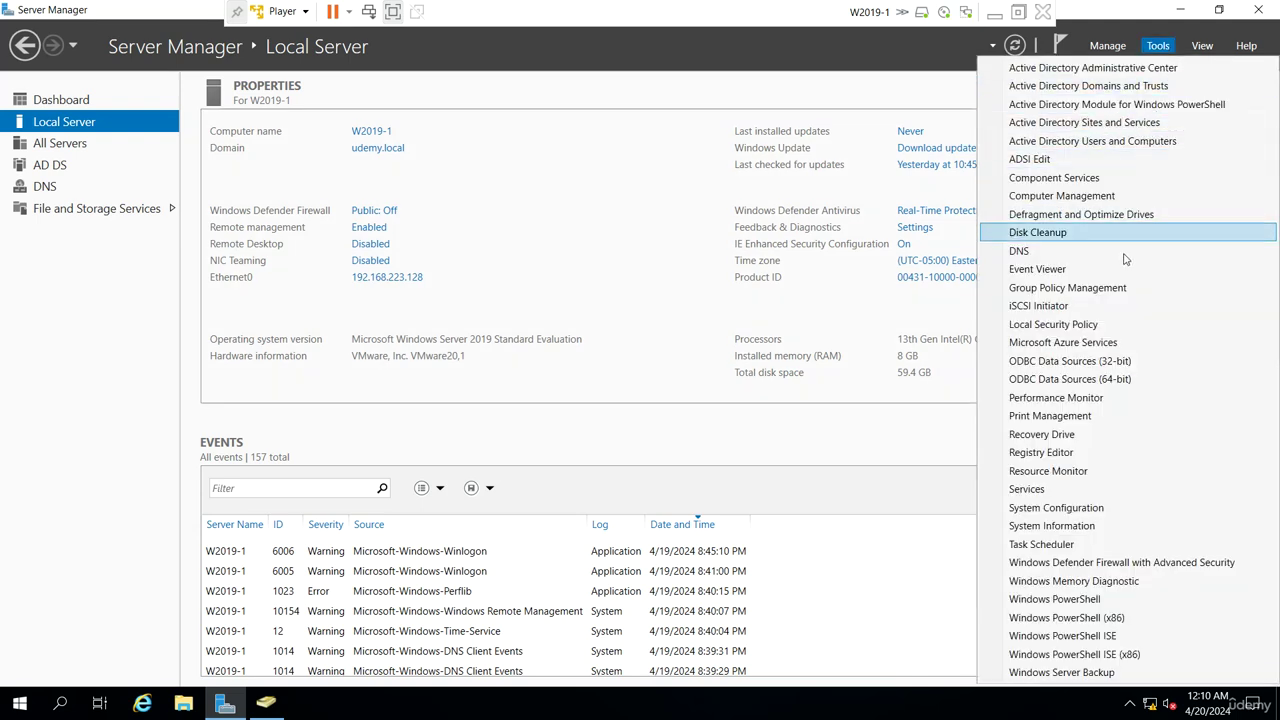
{"action": "left_click", "coordinate": [1110, 287]}
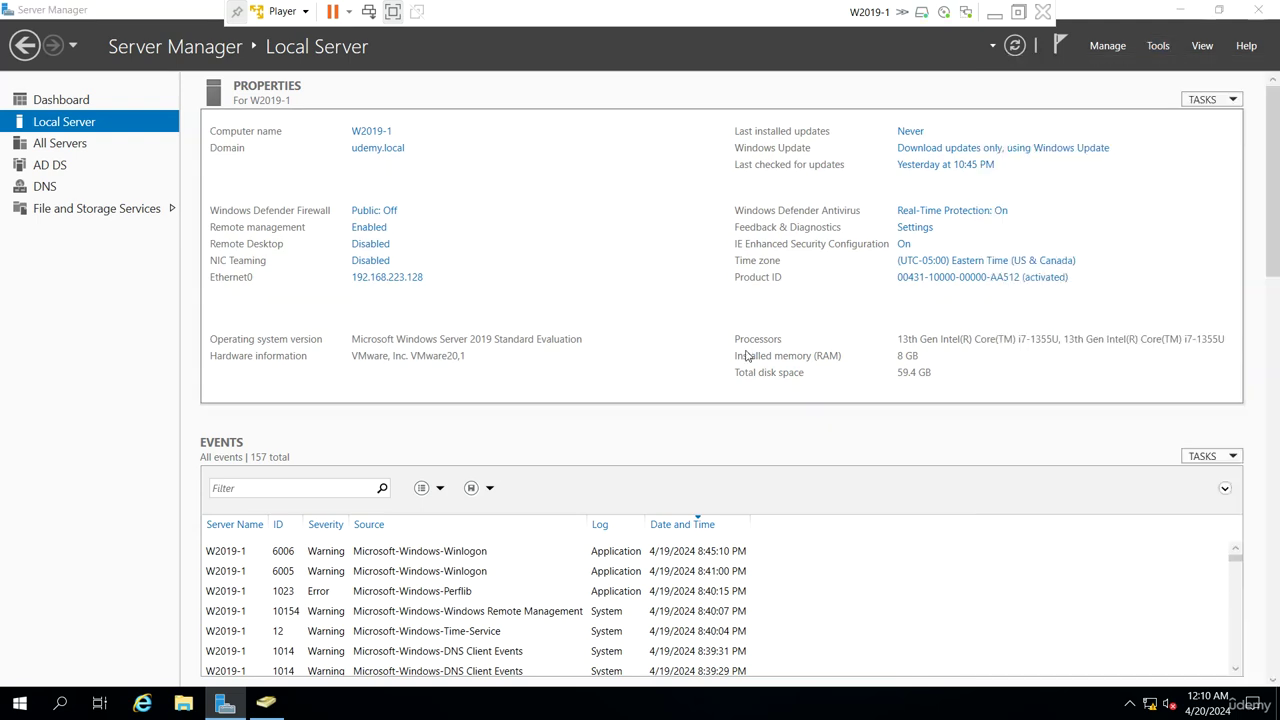
{"action": "left_click", "coordinate": [123, 203]}
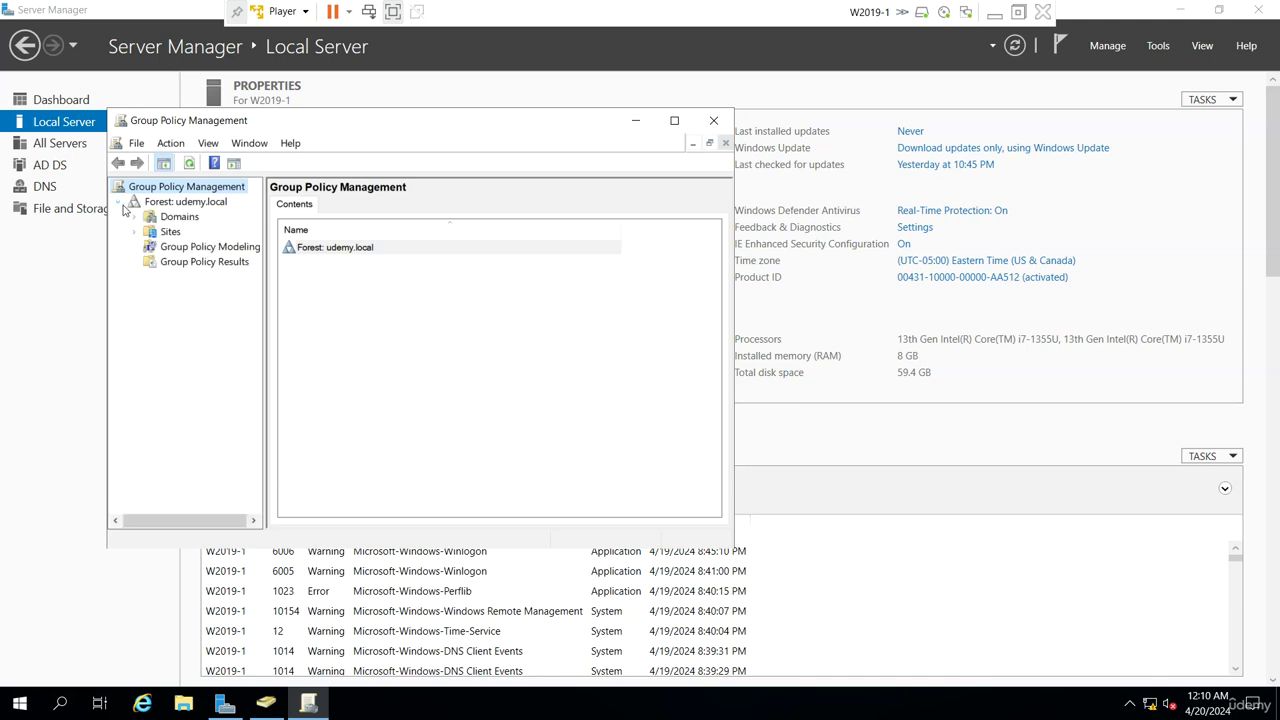
{"action": "left_click", "coordinate": [134, 217]}
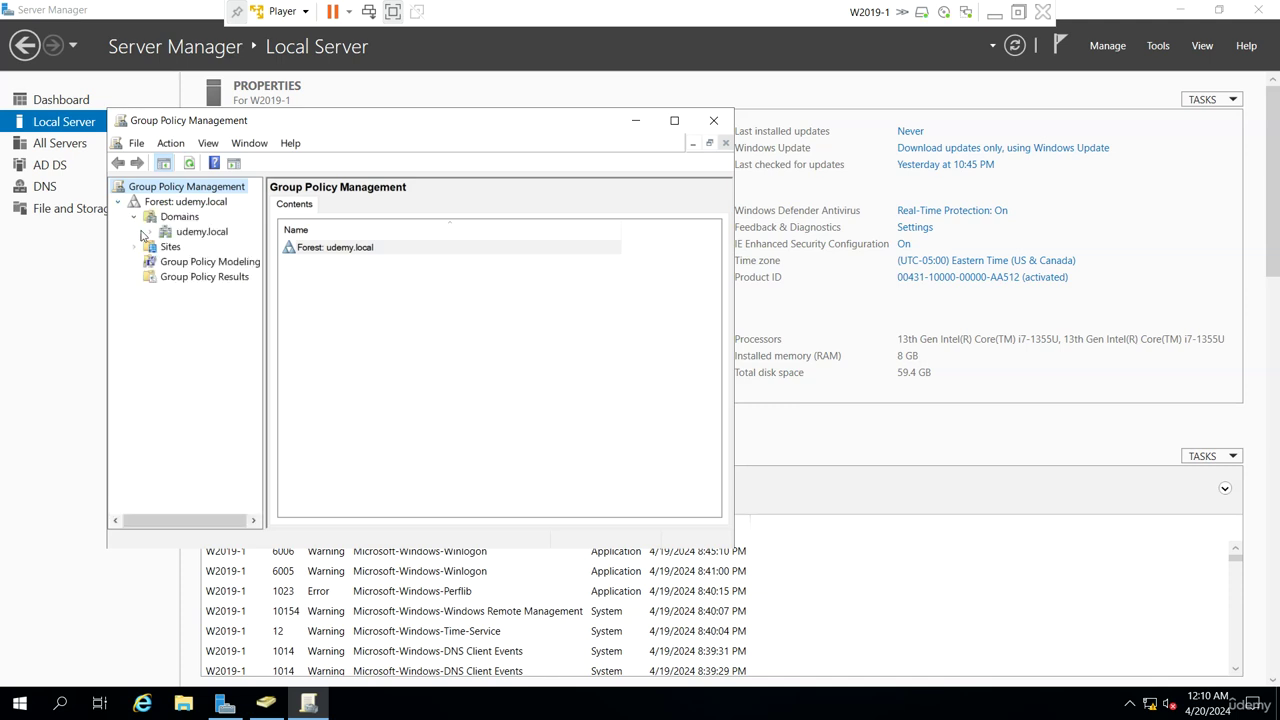
{"action": "left_click", "coordinate": [150, 232]}
{"action": "left_click_drag", "start_coordinate": [265, 233], "coordinate": [400, 230]}
{"action": "right_click", "coordinate": [257, 246]}
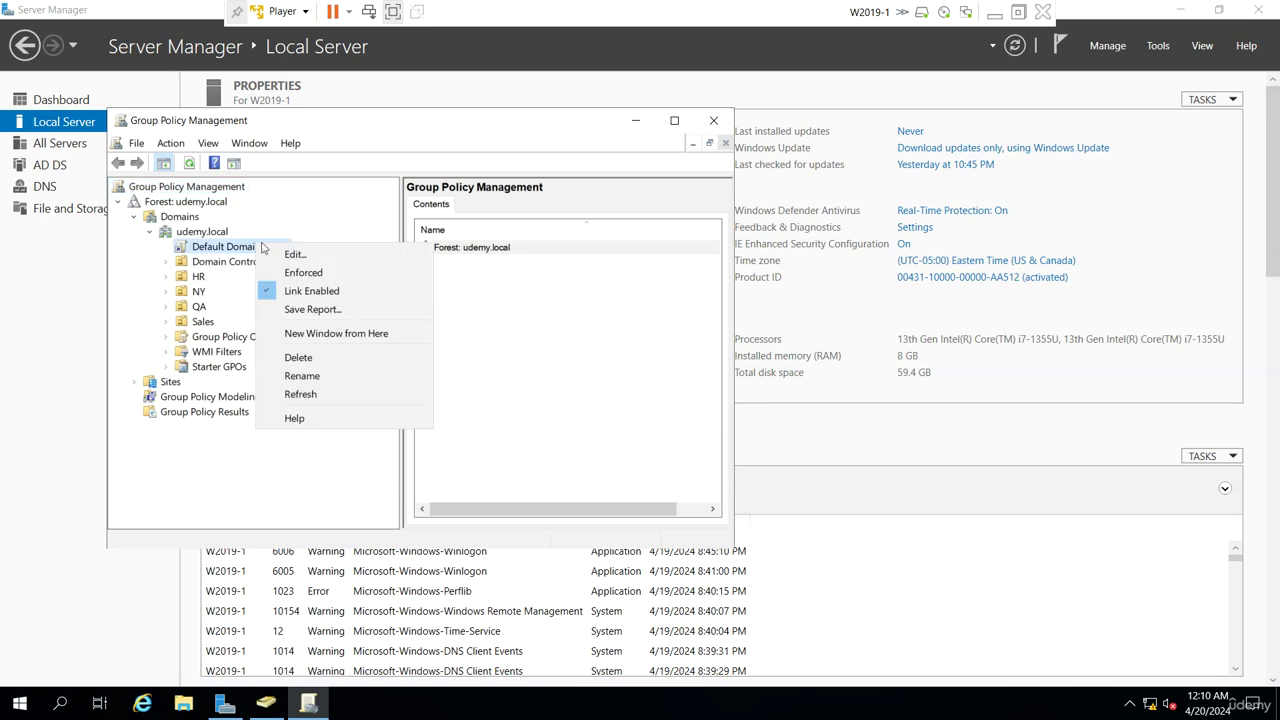
{"action": "left_click", "coordinate": [297, 255]}
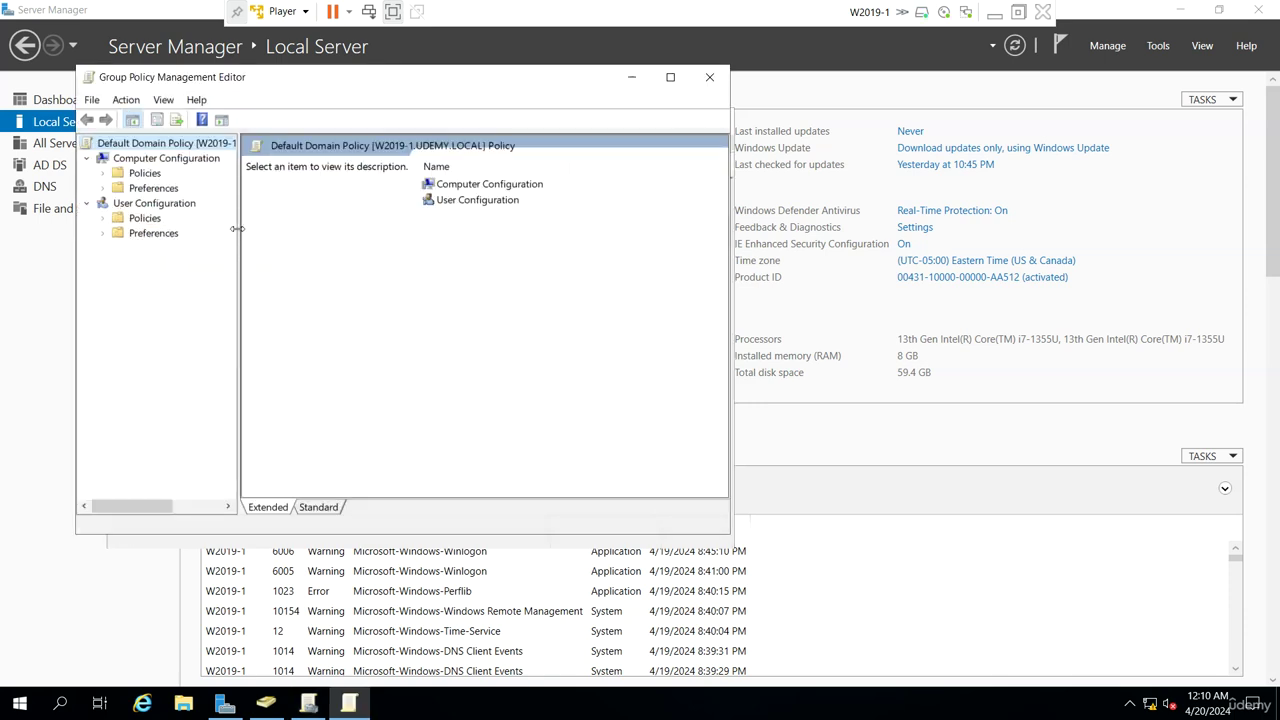
Navigate to Windows Settings > Security Settings > Account Policies > Password Policy
{"action": "left_click_drag", "start_coordinate": [238, 223], "coordinate": [325, 223]}
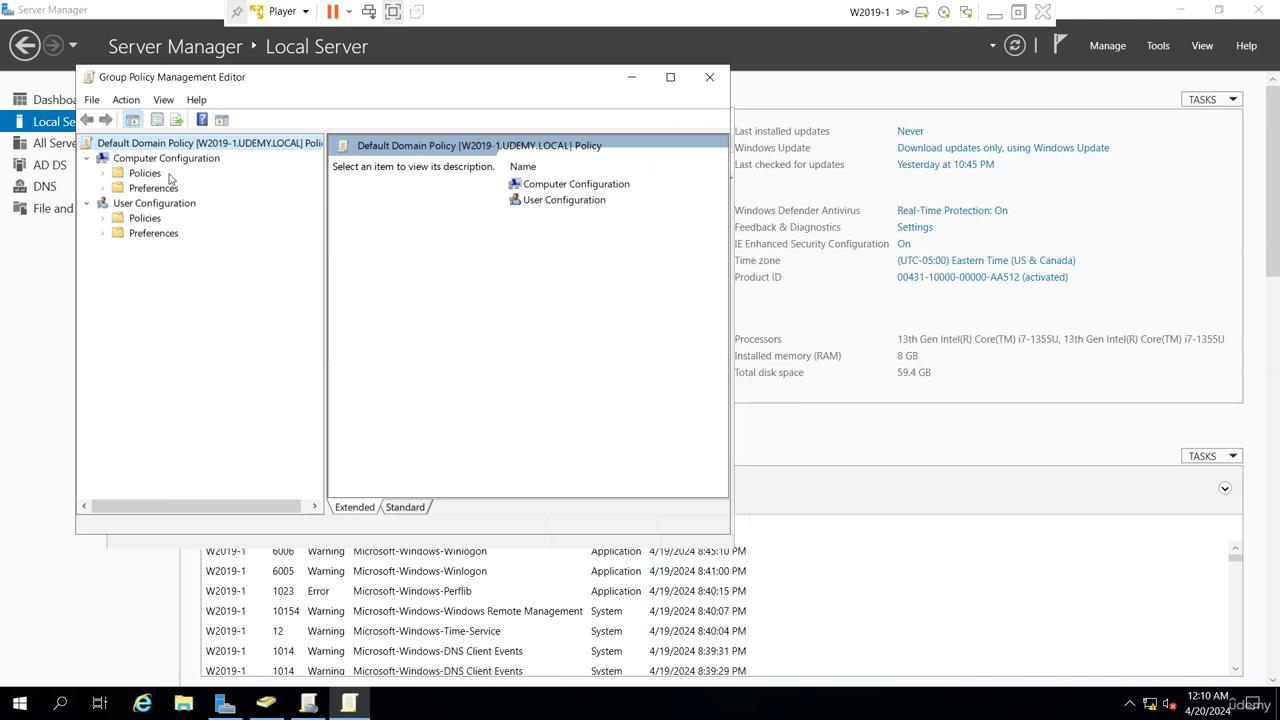
{"action": "left_click", "coordinate": [103, 173]}
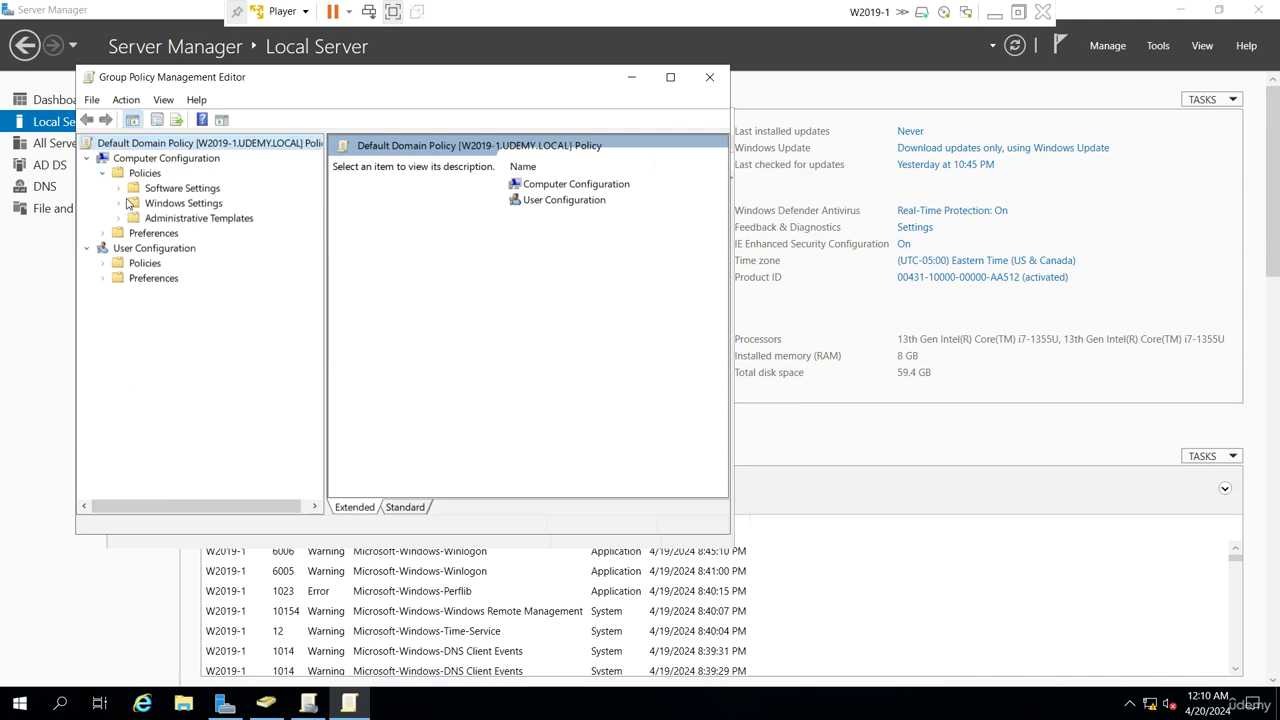
{"action": "left_click", "coordinate": [118, 203]}
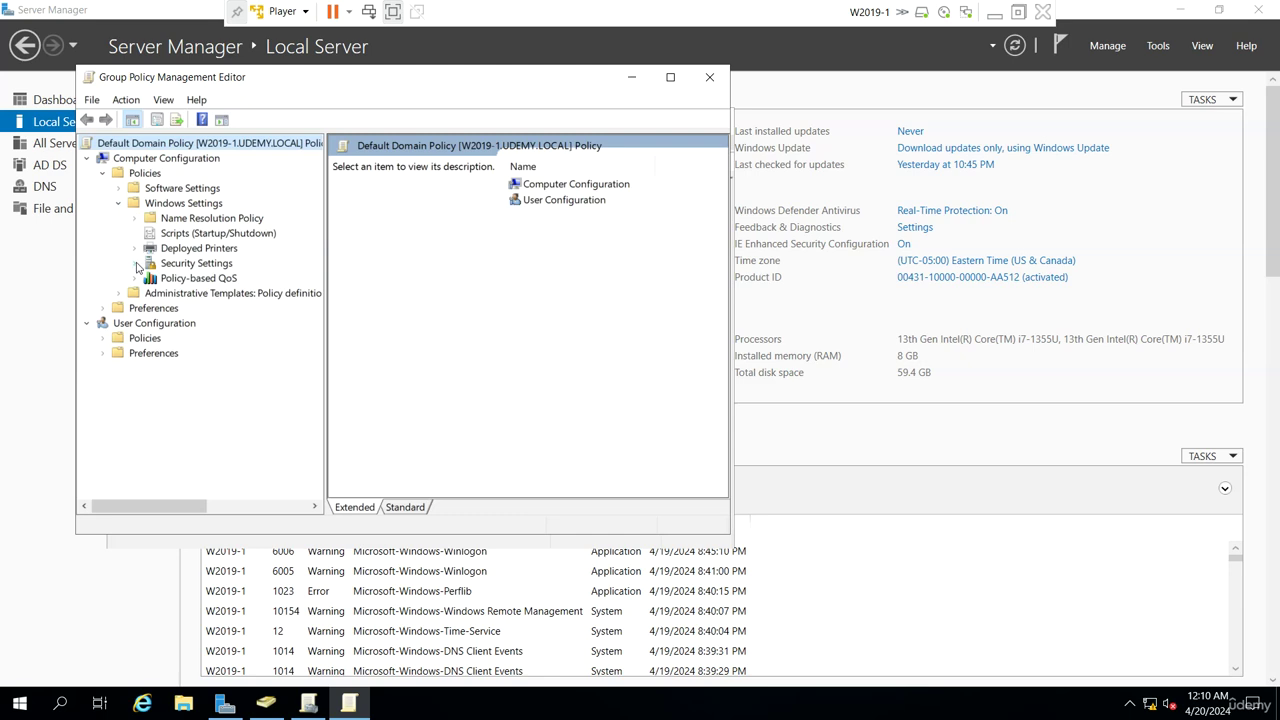
{"action": "left_click", "coordinate": [135, 262]}
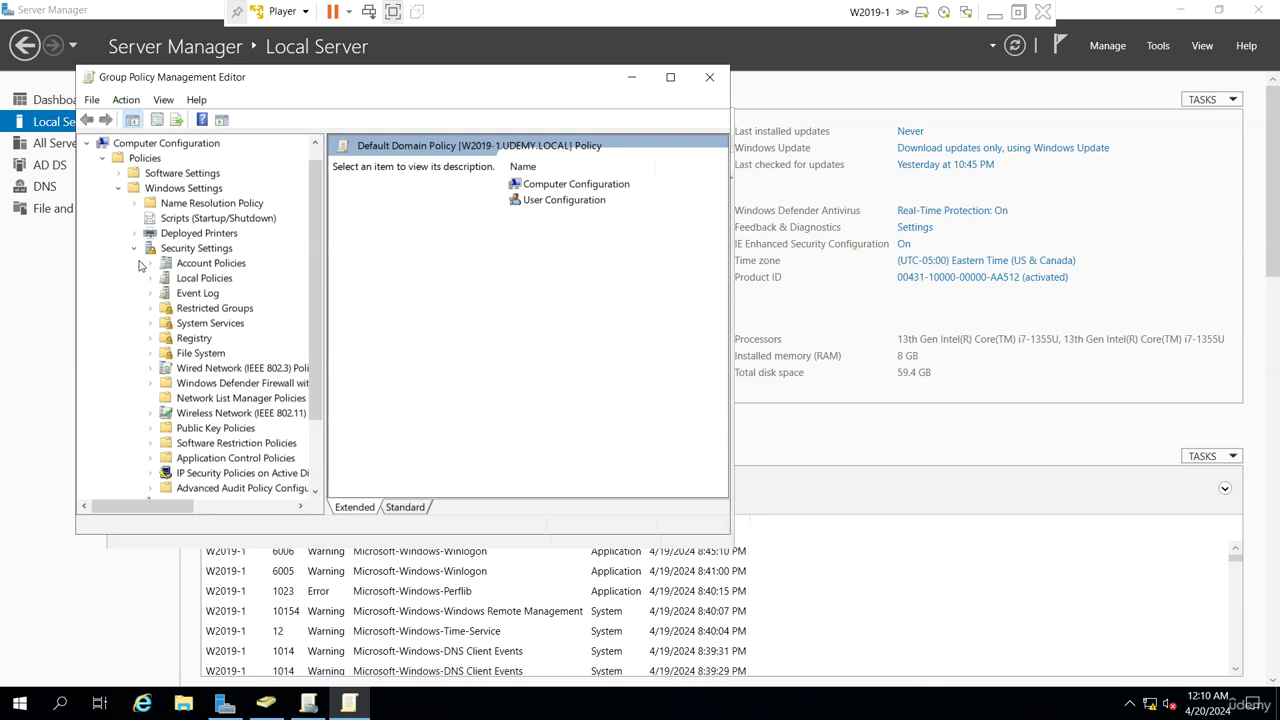
{"action": "left_click", "coordinate": [152, 263]}
{"action": "left_click", "coordinate": [221, 283]}
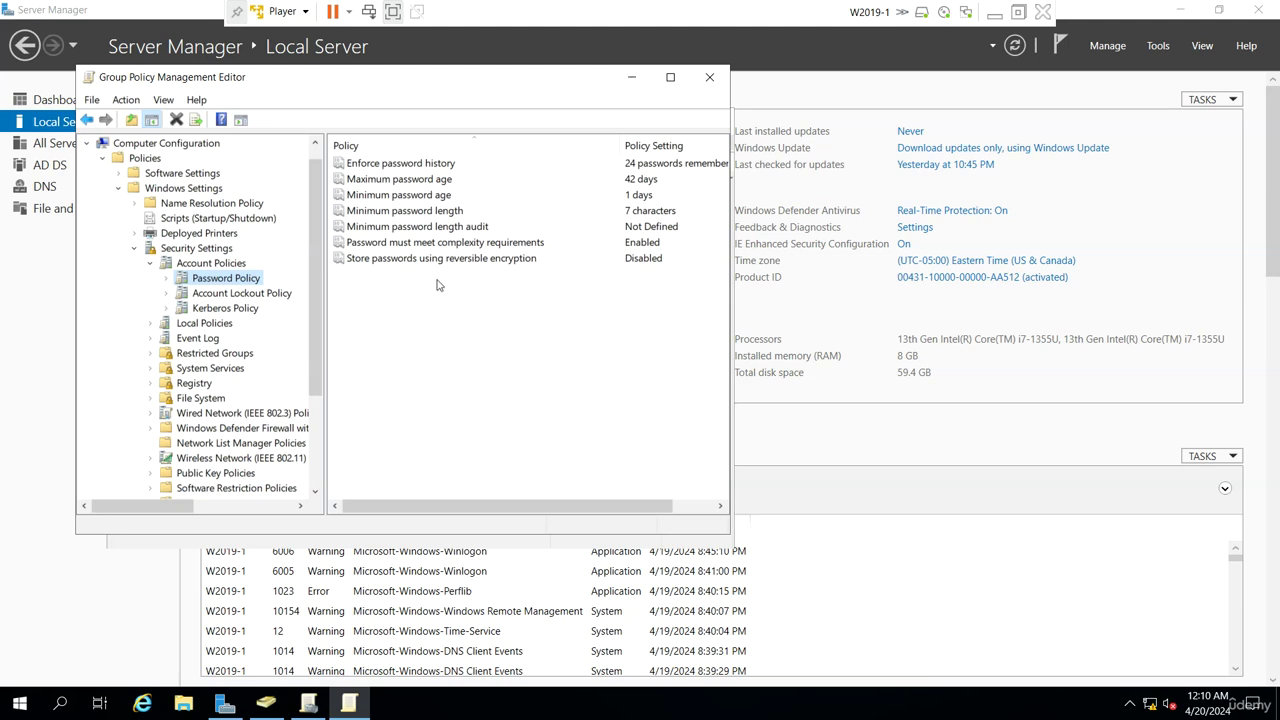
Disable password complexity requirements and set minimum password length to 0
{"action": "double_click", "coordinate": [481, 244]}
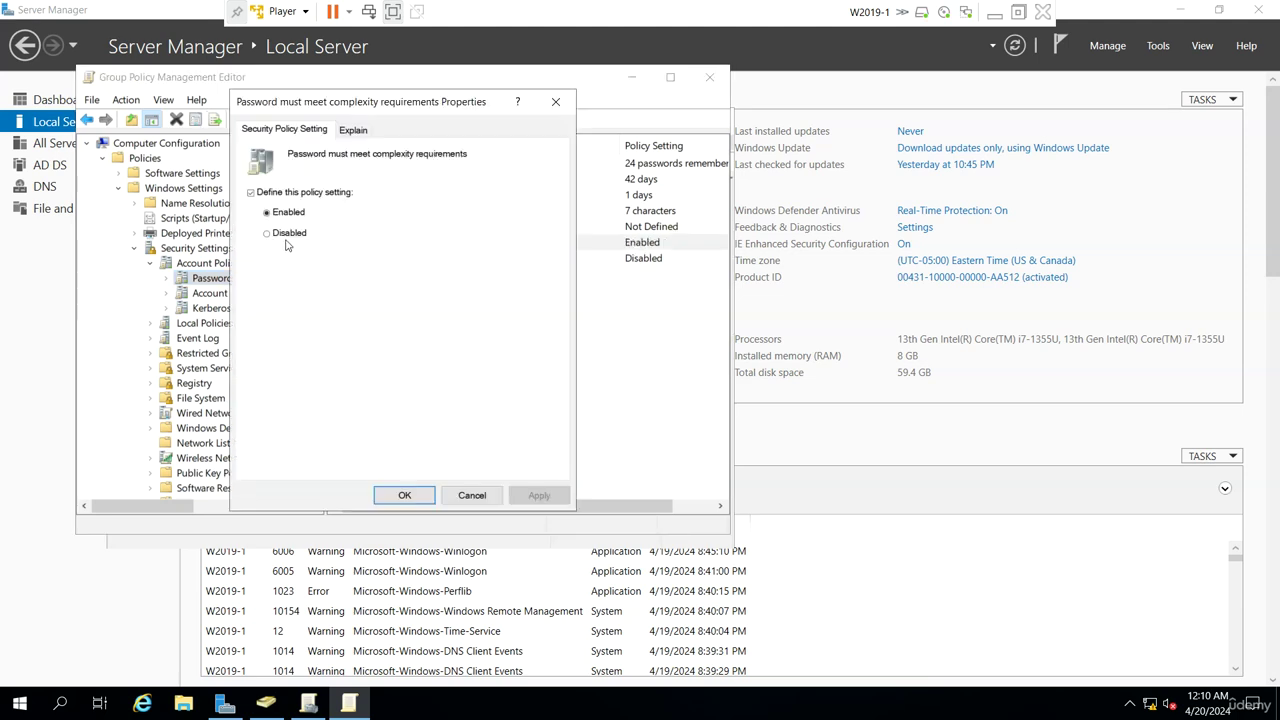
{"action": "left_click", "coordinate": [289, 238]}
{"action": "left_click", "coordinate": [417, 494]}
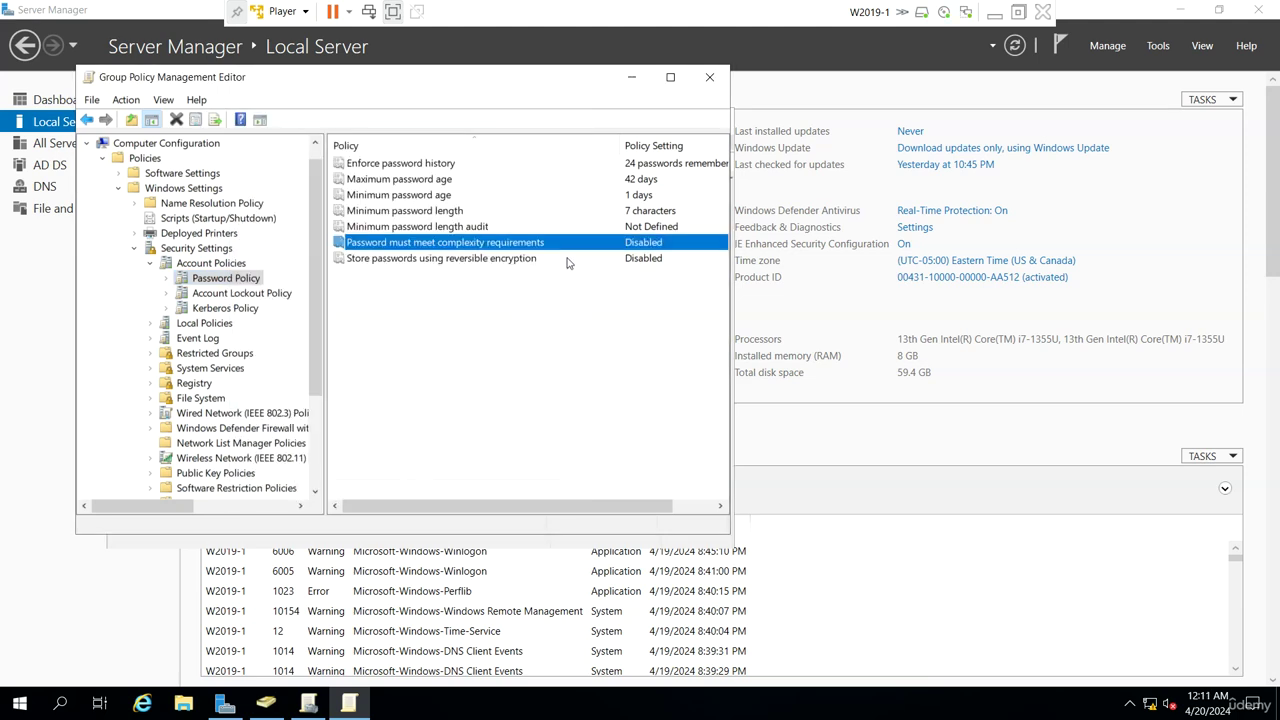
{"action": "double_click", "coordinate": [584, 212]}
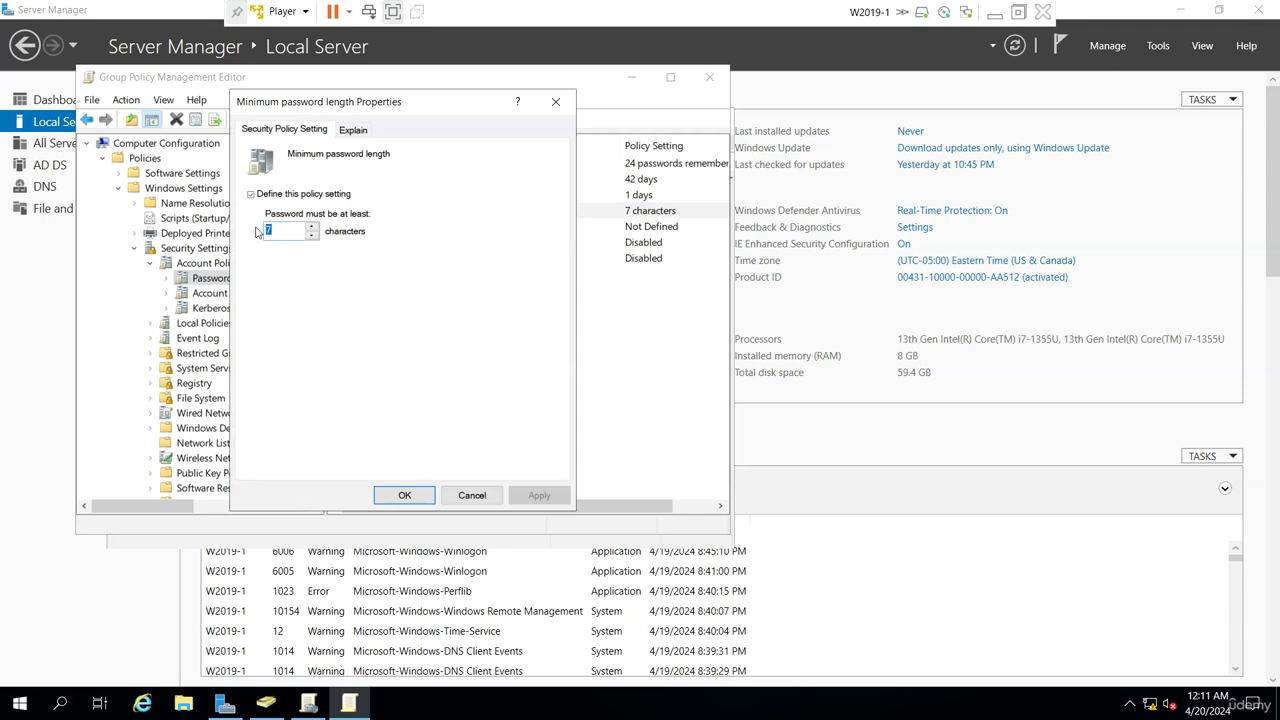
{"action": "type", "text": "0"}
{"action": "left_click", "coordinate": [404, 495]}
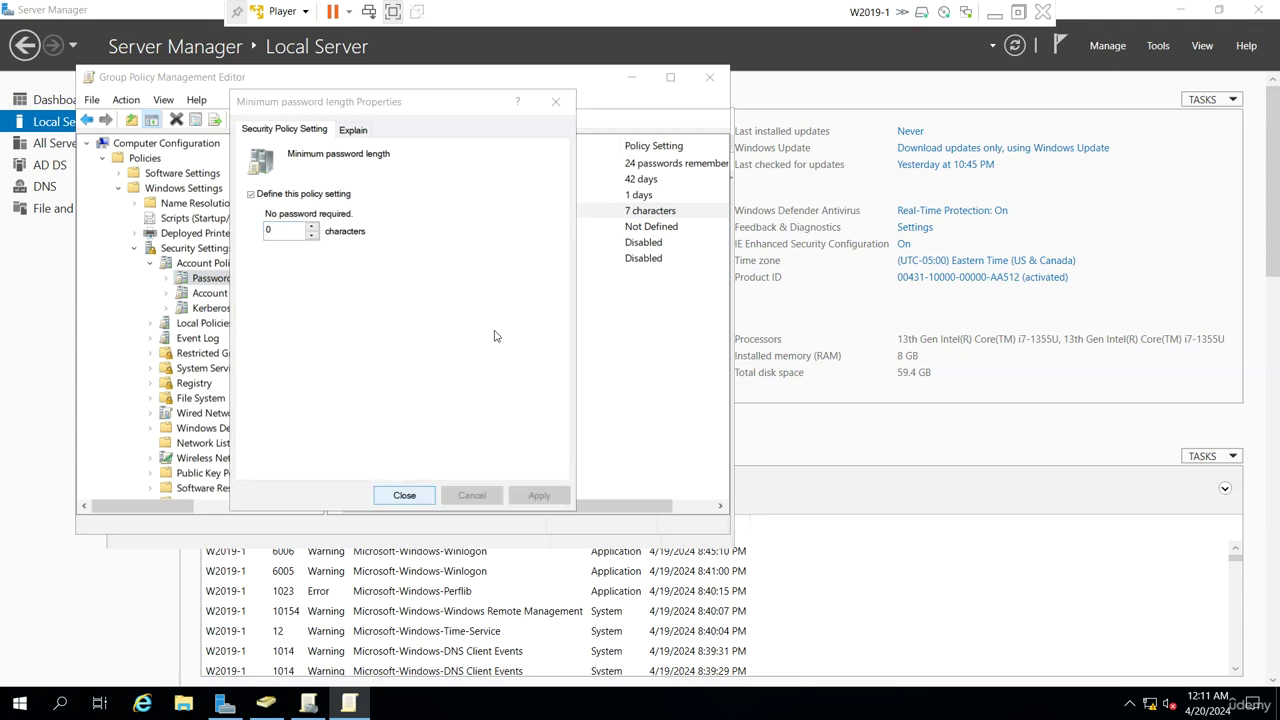
Set password history and minimum password age to 0, then close both policy consoles
{"action": "double_click", "coordinate": [500, 164]}
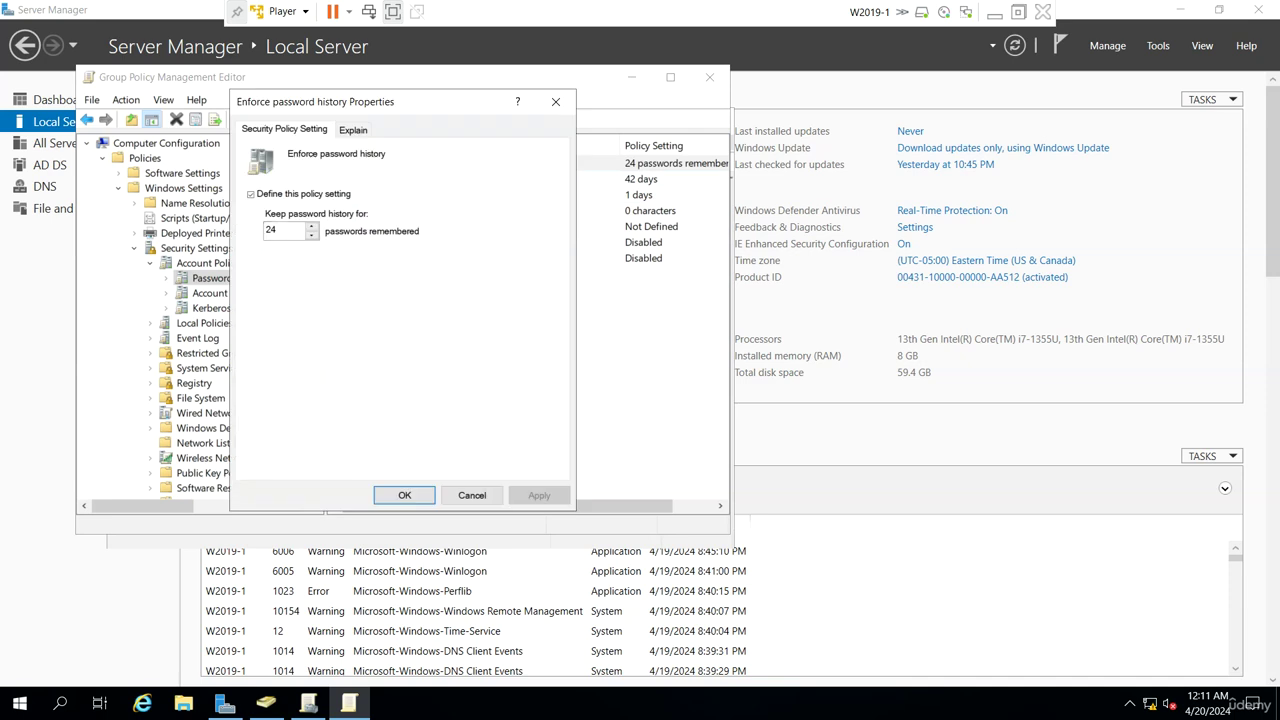
{"action": "type", "text": "0"}
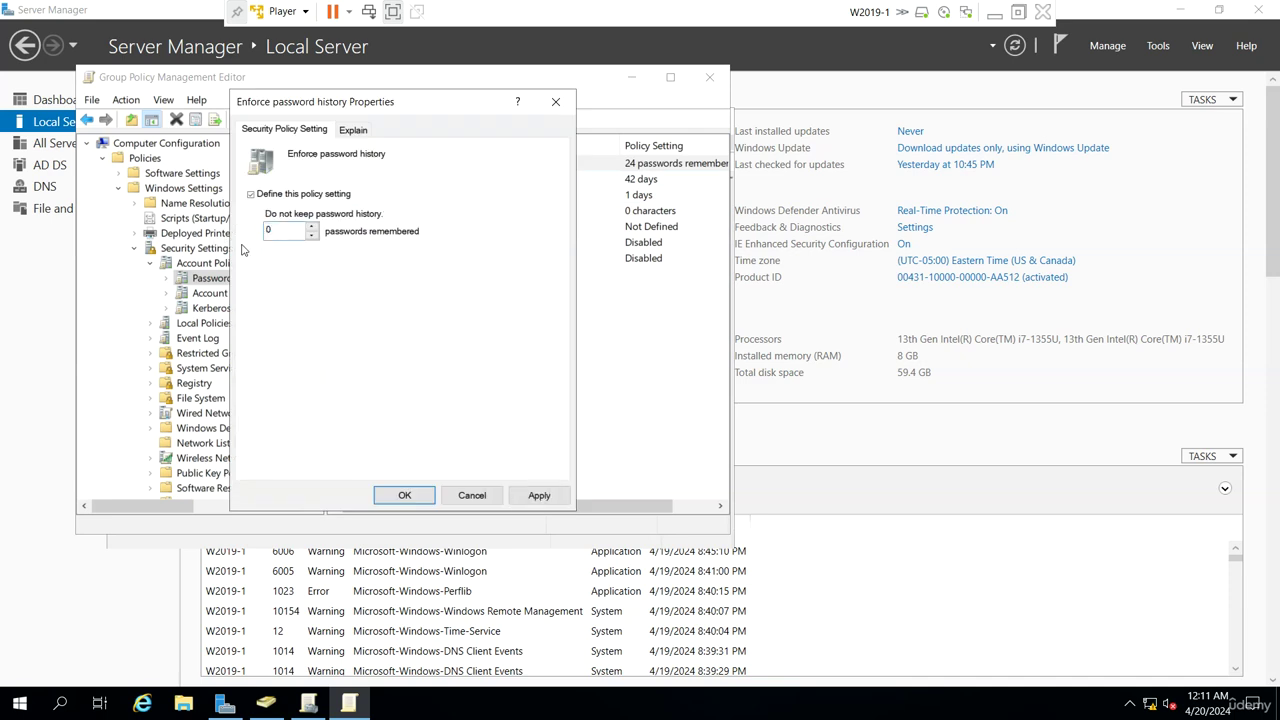
{"action": "left_click", "coordinate": [416, 495]}
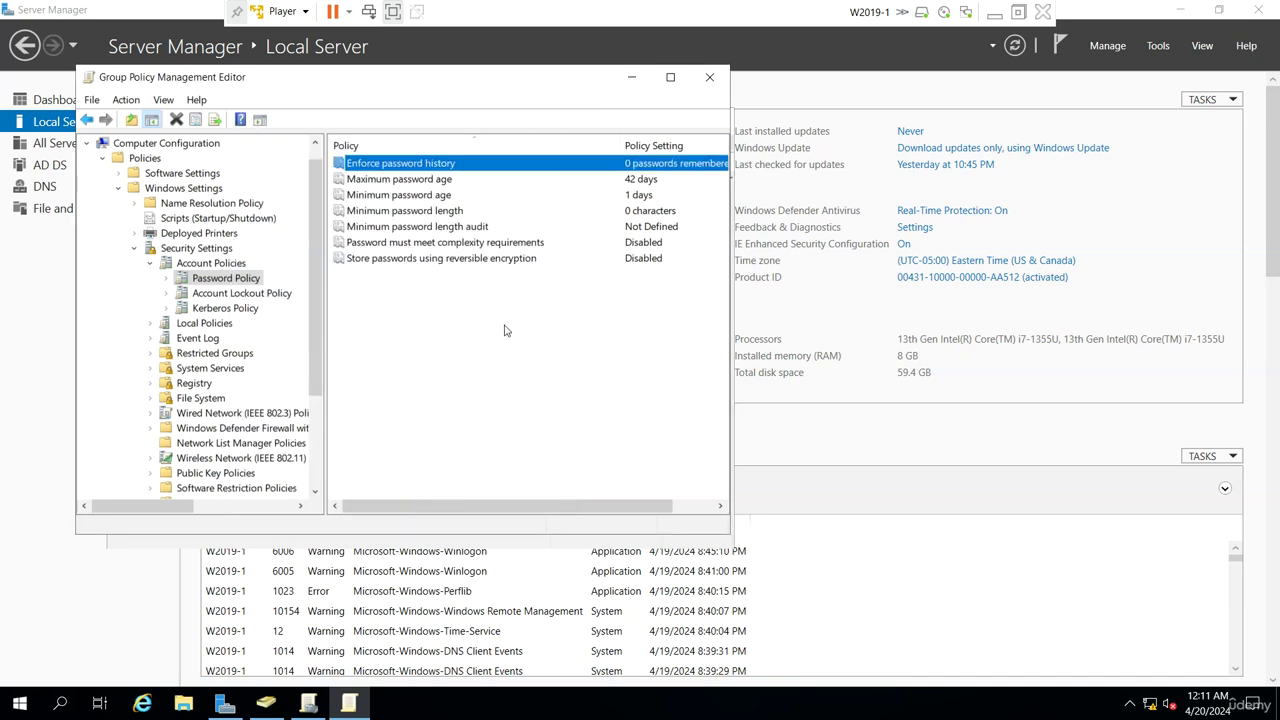
{"action": "double_click", "coordinate": [424, 194]}
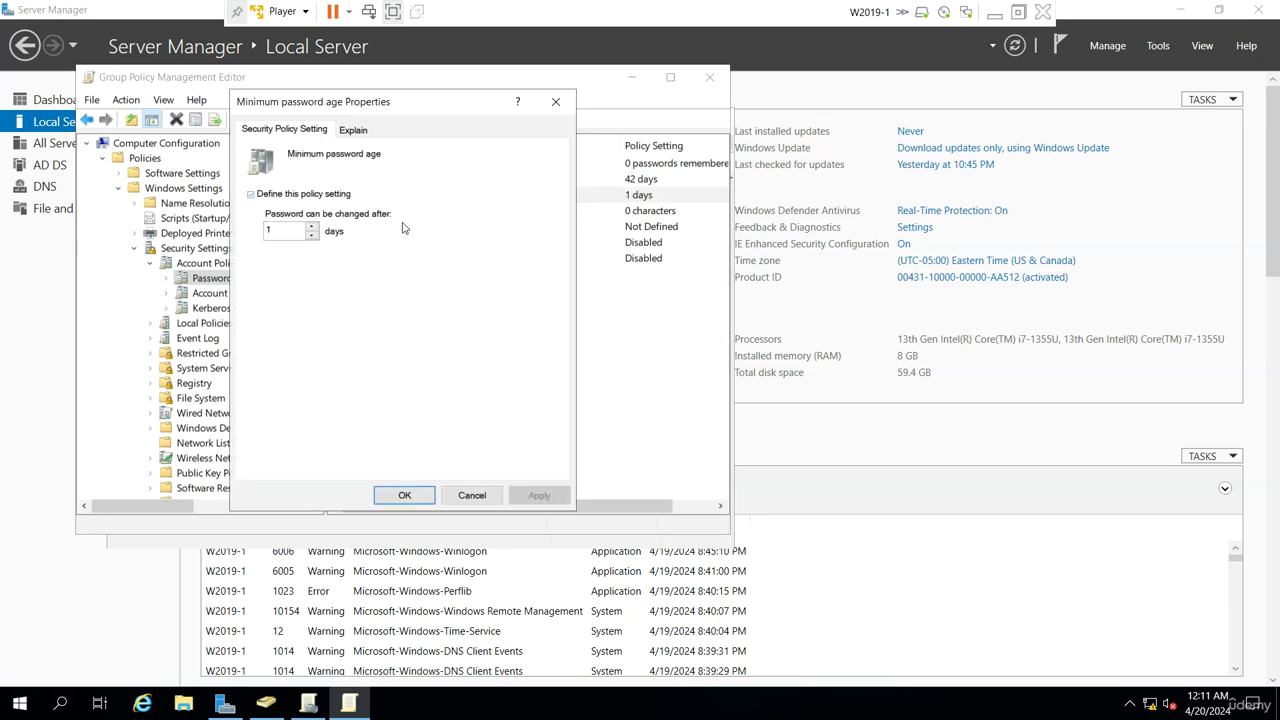
{"action": "double_click", "coordinate": [285, 231]}
{"action": "type", "text": "0"}
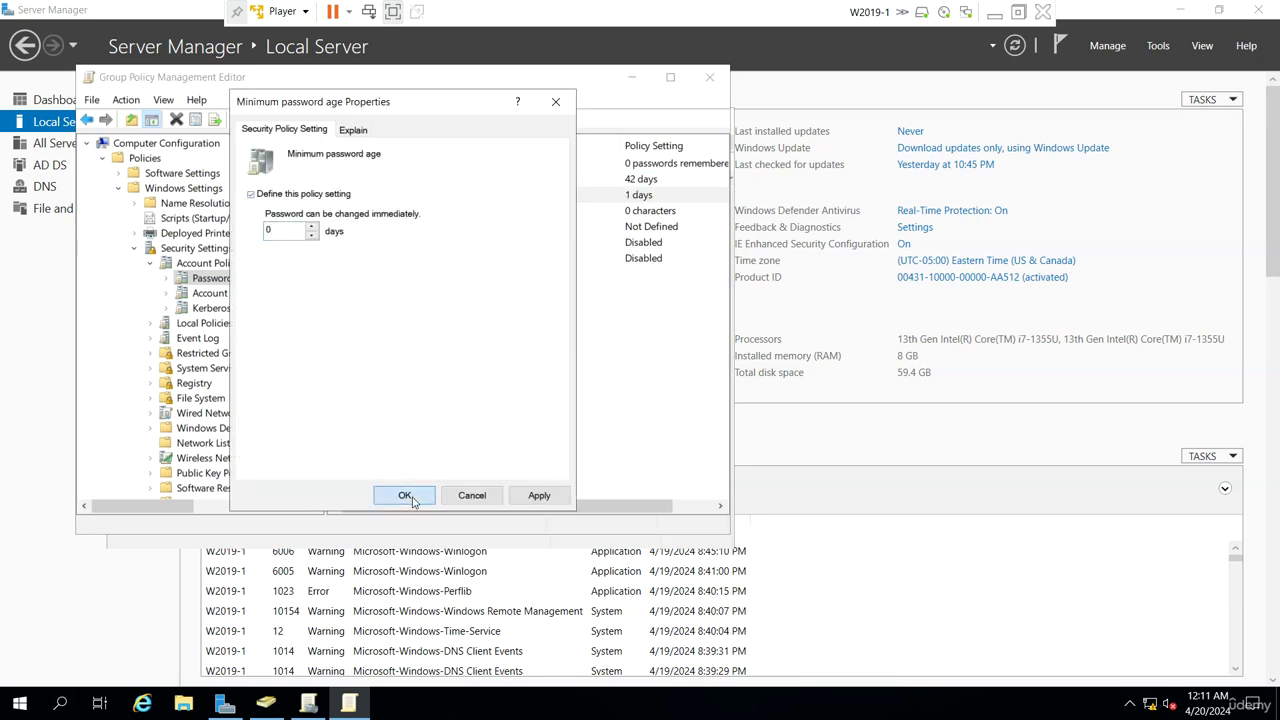
{"action": "key", "text": "Return"}
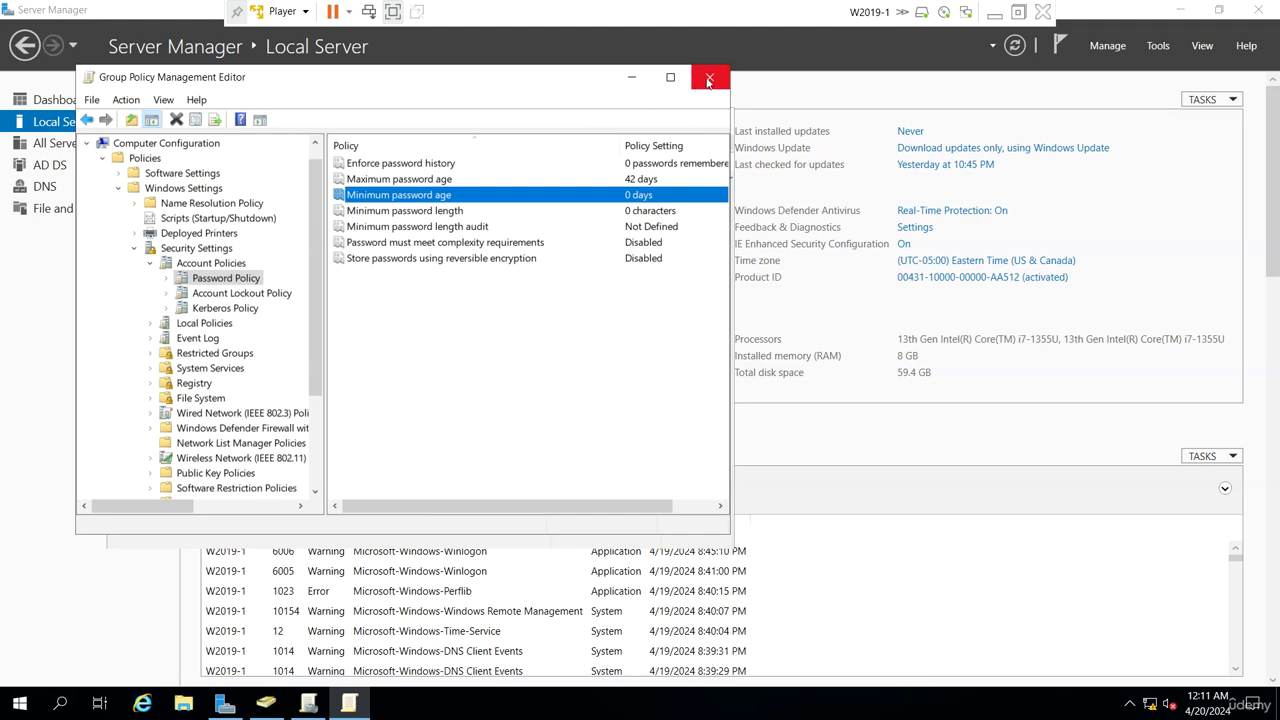
{"action": "left_click", "coordinate": [716, 93]}
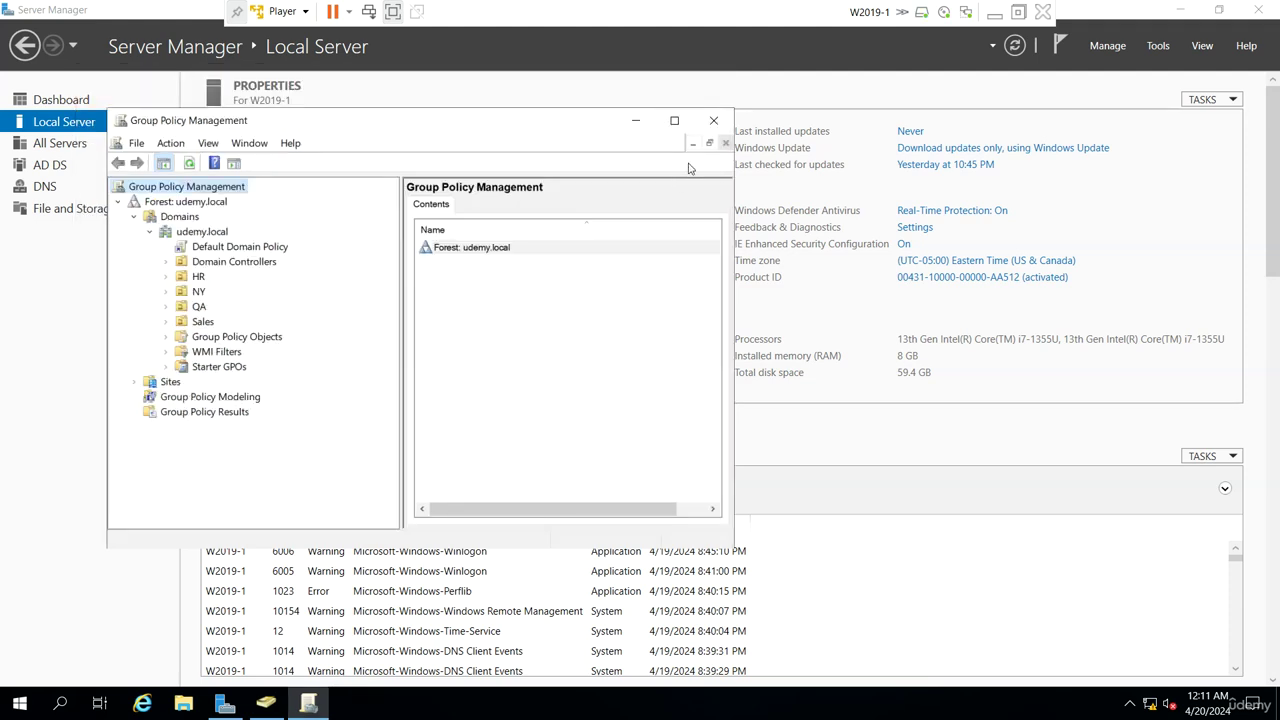
{"action": "left_click", "coordinate": [714, 121]}
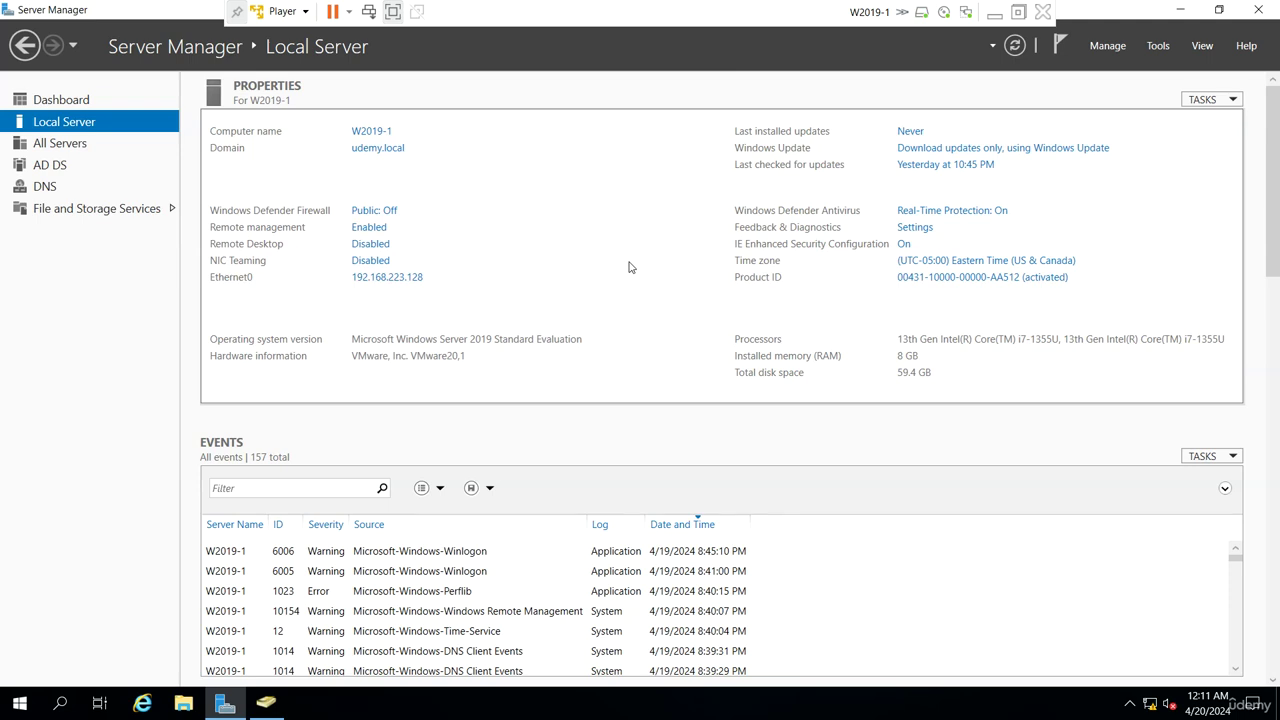
Open Command Prompt via Run and set its font size to 36 with green text
{"action": "key", "text": "super+r"}
{"action": "type", "text": "c"}
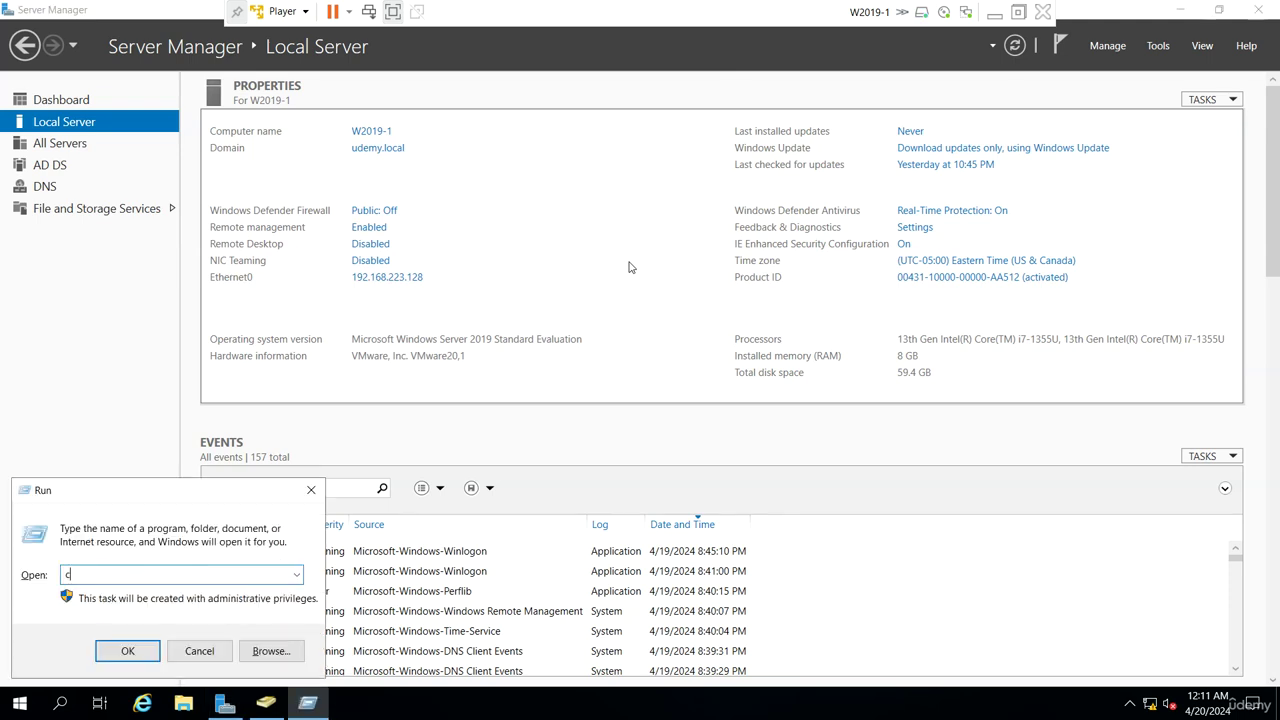
{"action": "type", "text": "md"}
{"action": "key", "text": "Return"}
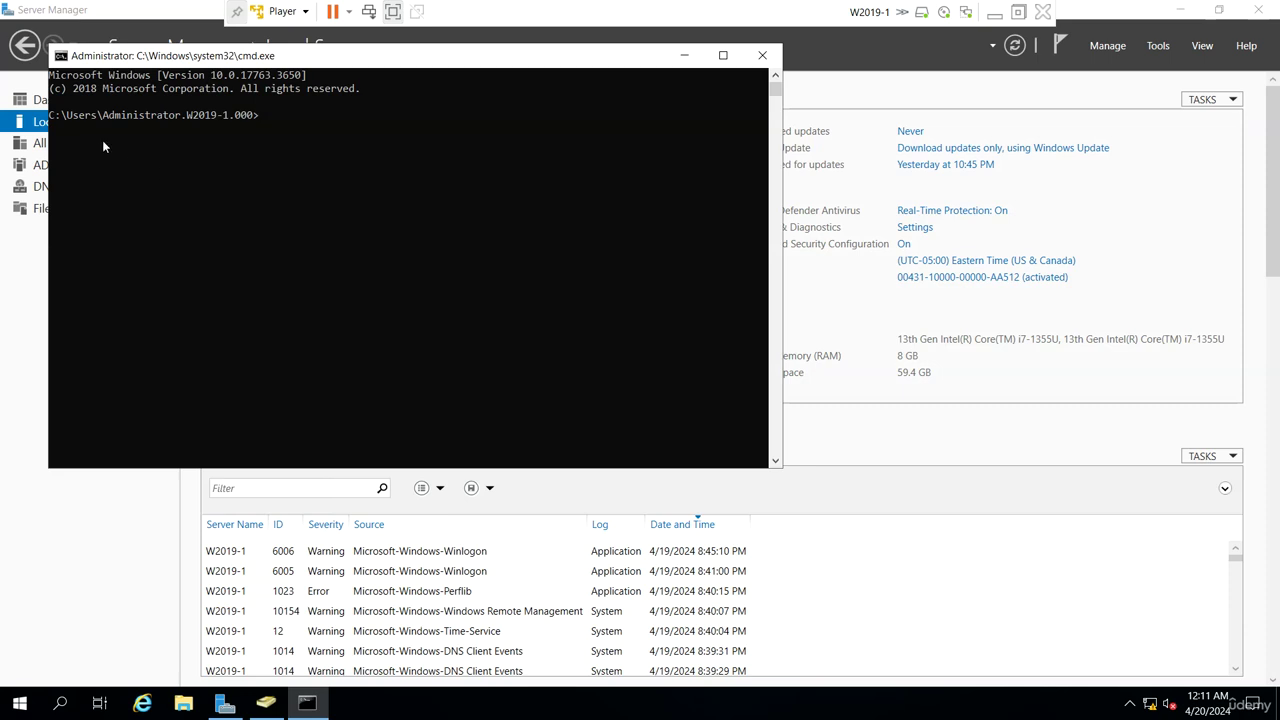
{"action": "left_click", "coordinate": [72, 62]}
{"action": "left_click", "coordinate": [100, 209]}
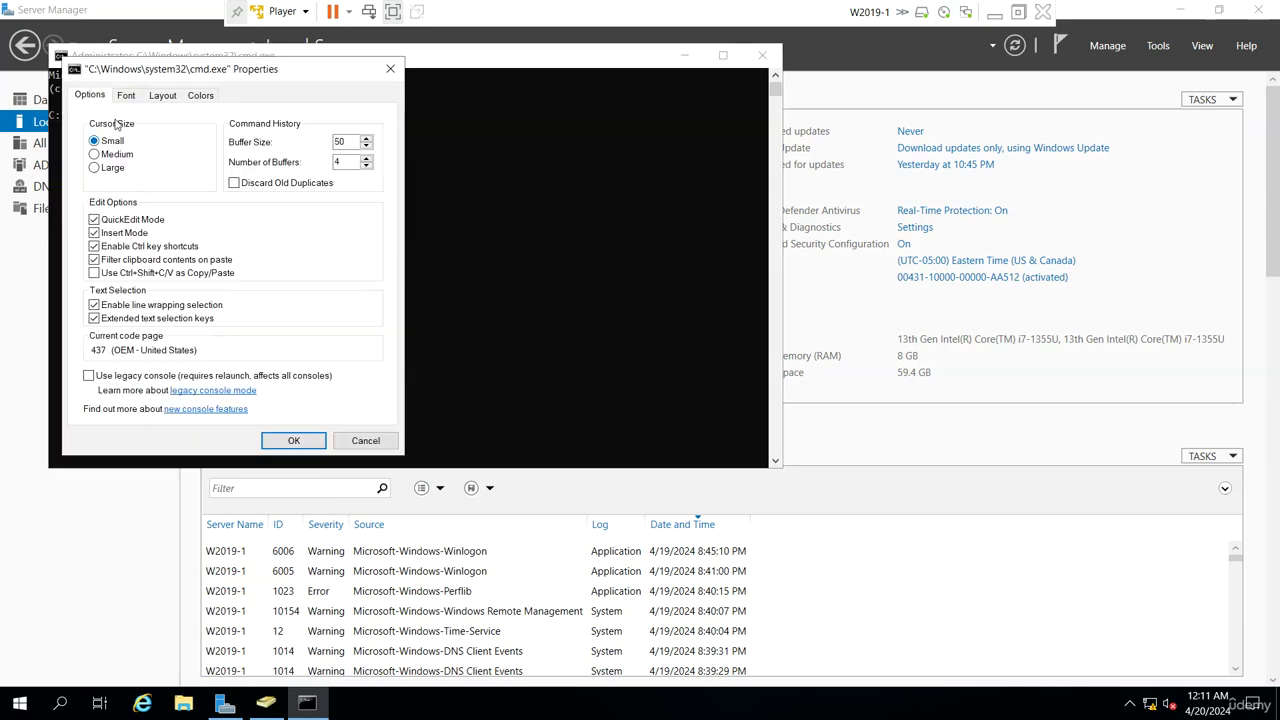
{"action": "left_click", "coordinate": [127, 99]}
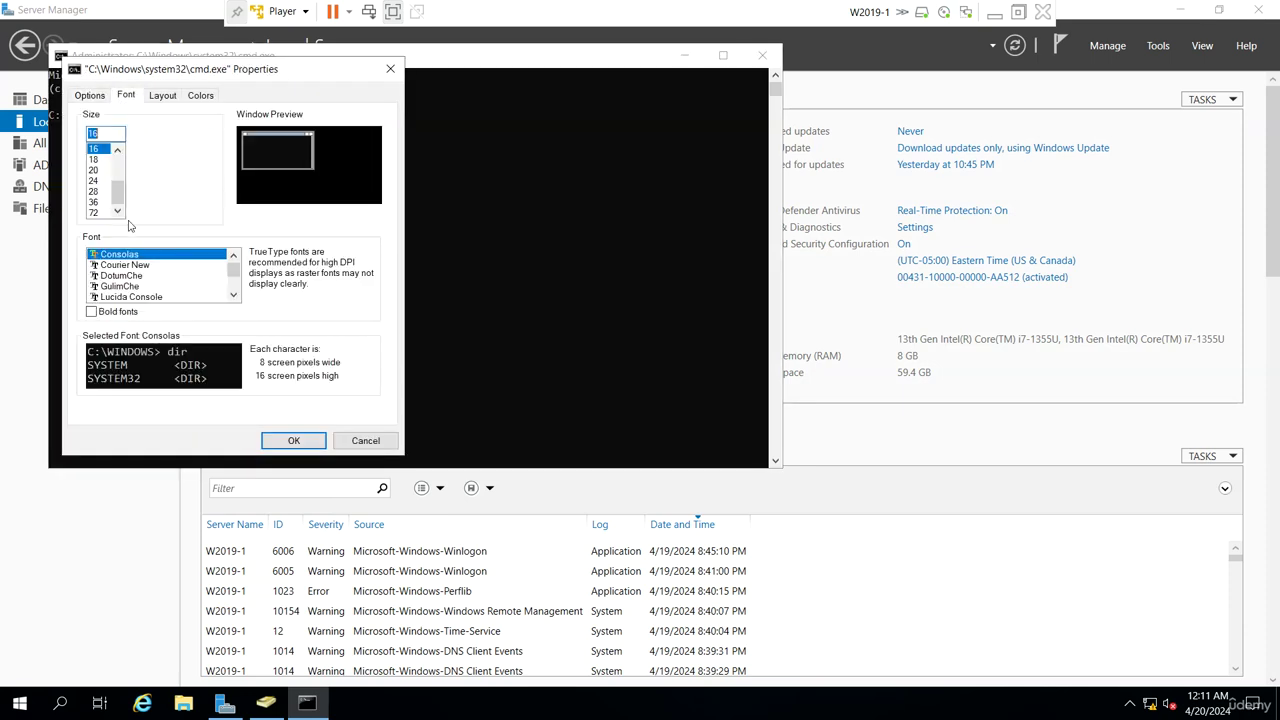
{"action": "left_click", "coordinate": [94, 202]}
{"action": "left_click", "coordinate": [200, 95]}
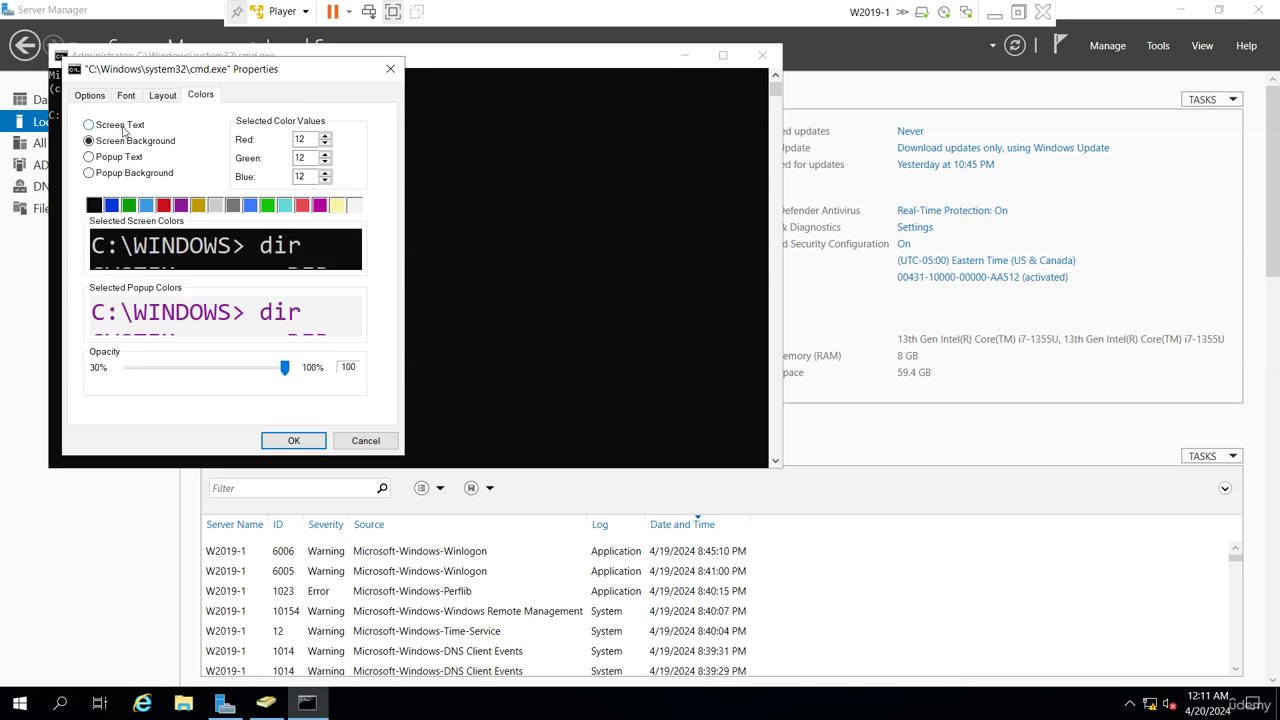
{"action": "left_click", "coordinate": [268, 207]}
{"action": "left_click", "coordinate": [291, 437]}
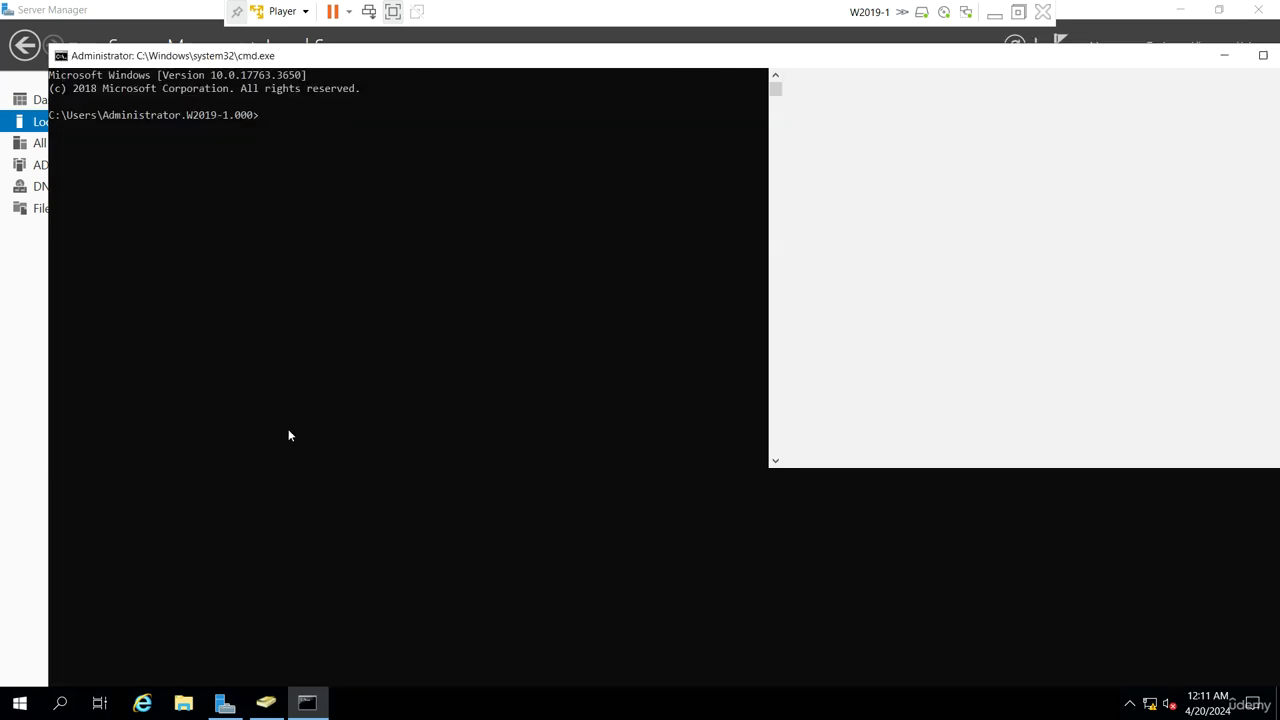
Run cd\, cls and gpupdate, then gpupdate /force to apply the policy
{"action": "type", "text": "cd\\"}
{"action": "key", "text": "Return"}
{"action": "type", "text": "cls"}
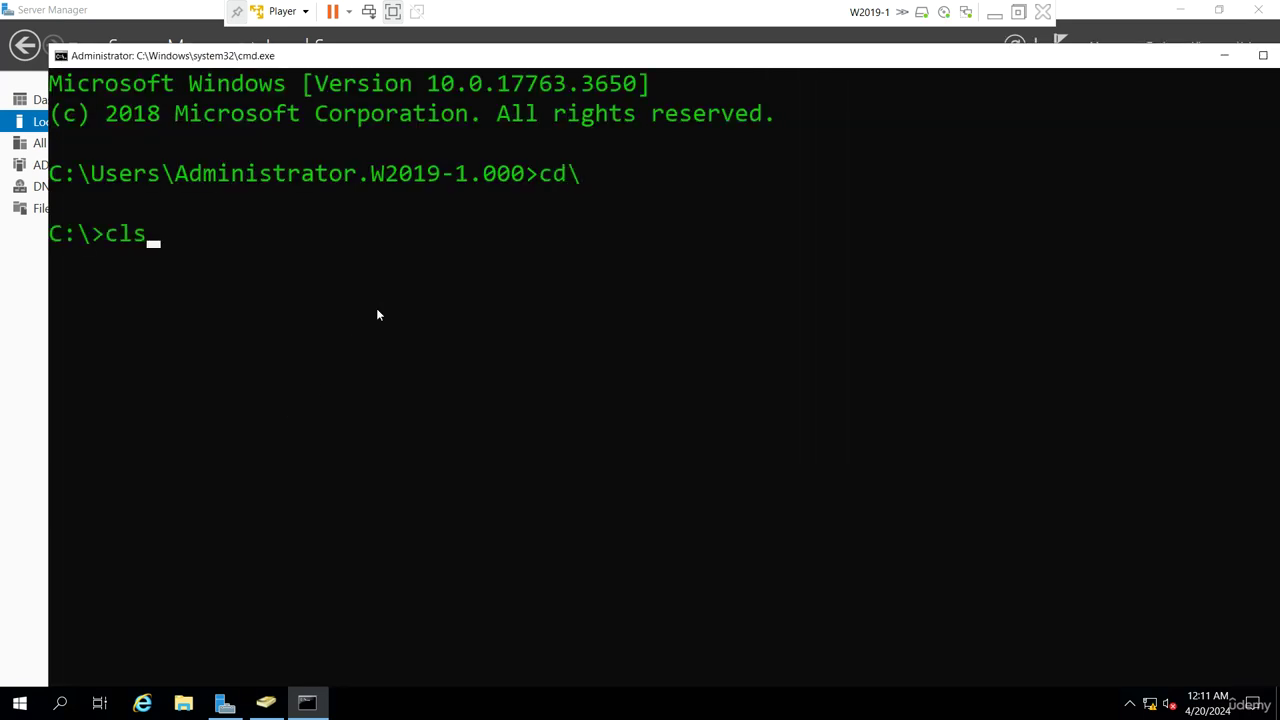
{"action": "key", "text": "Return"}
{"action": "type", "text": "gp"}
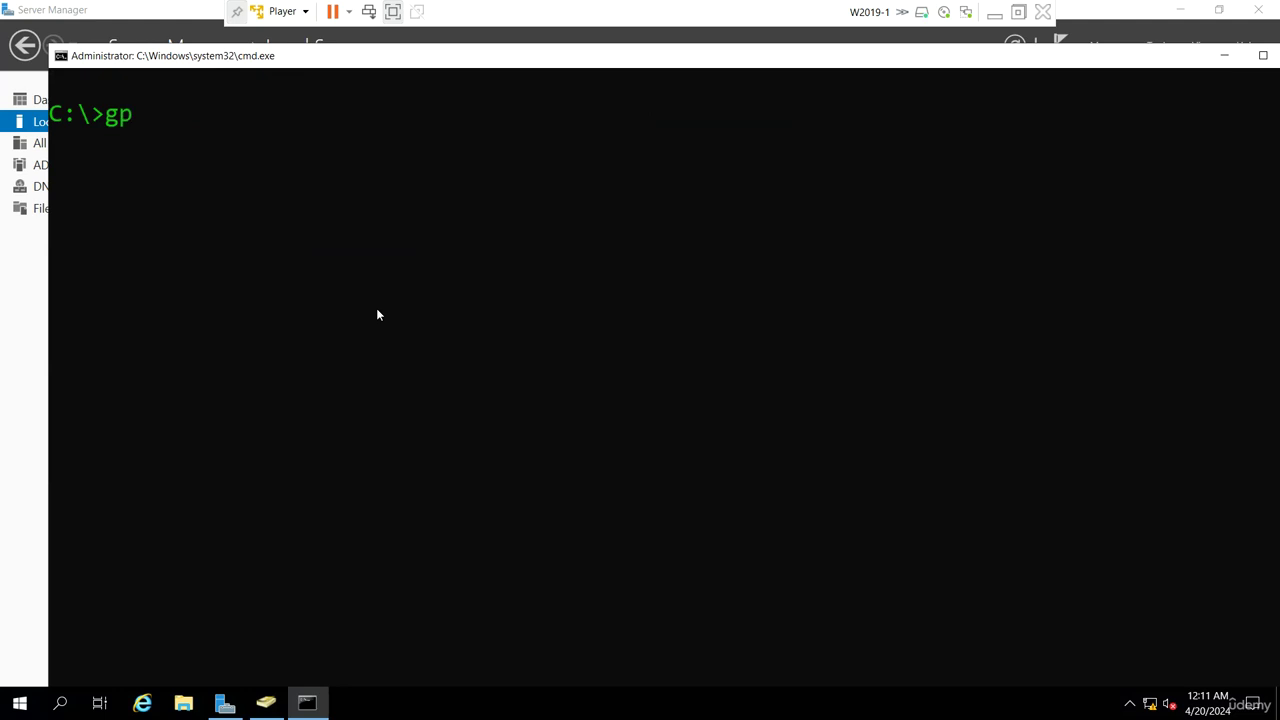
{"action": "type", "text": "update"}
{"action": "key", "text": "Return"}
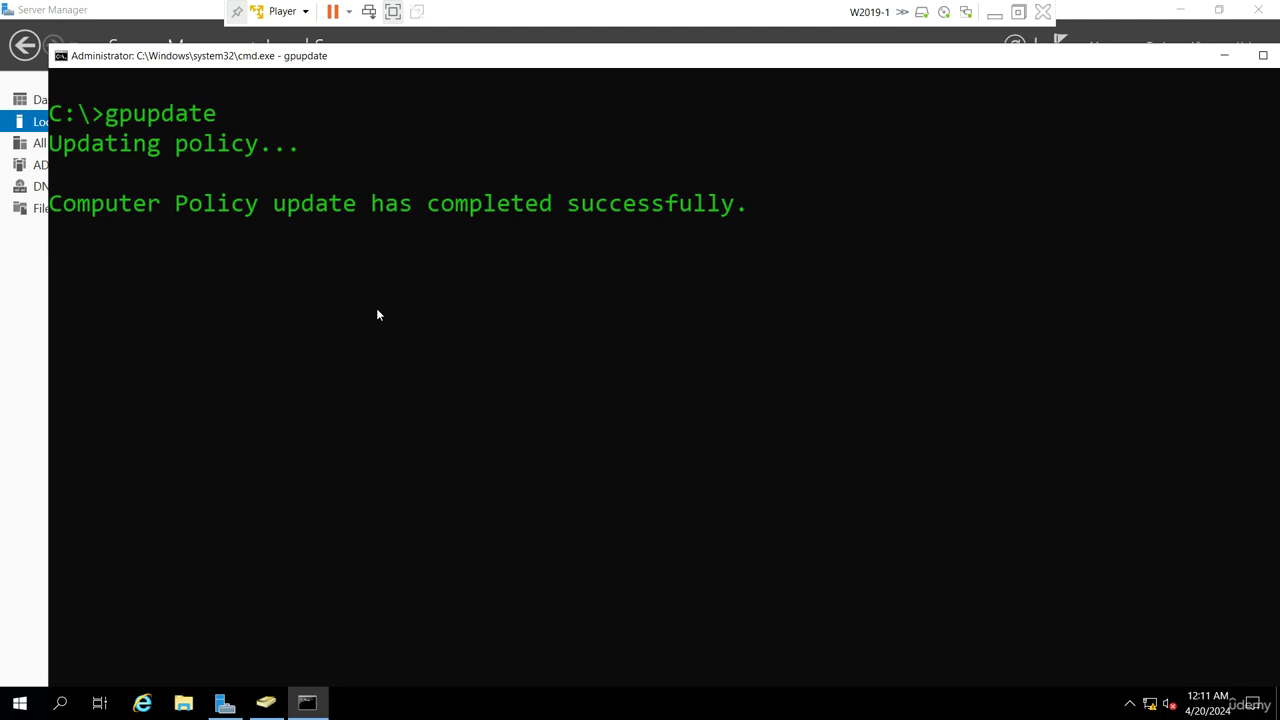
{"action": "key", "text": "Up"}
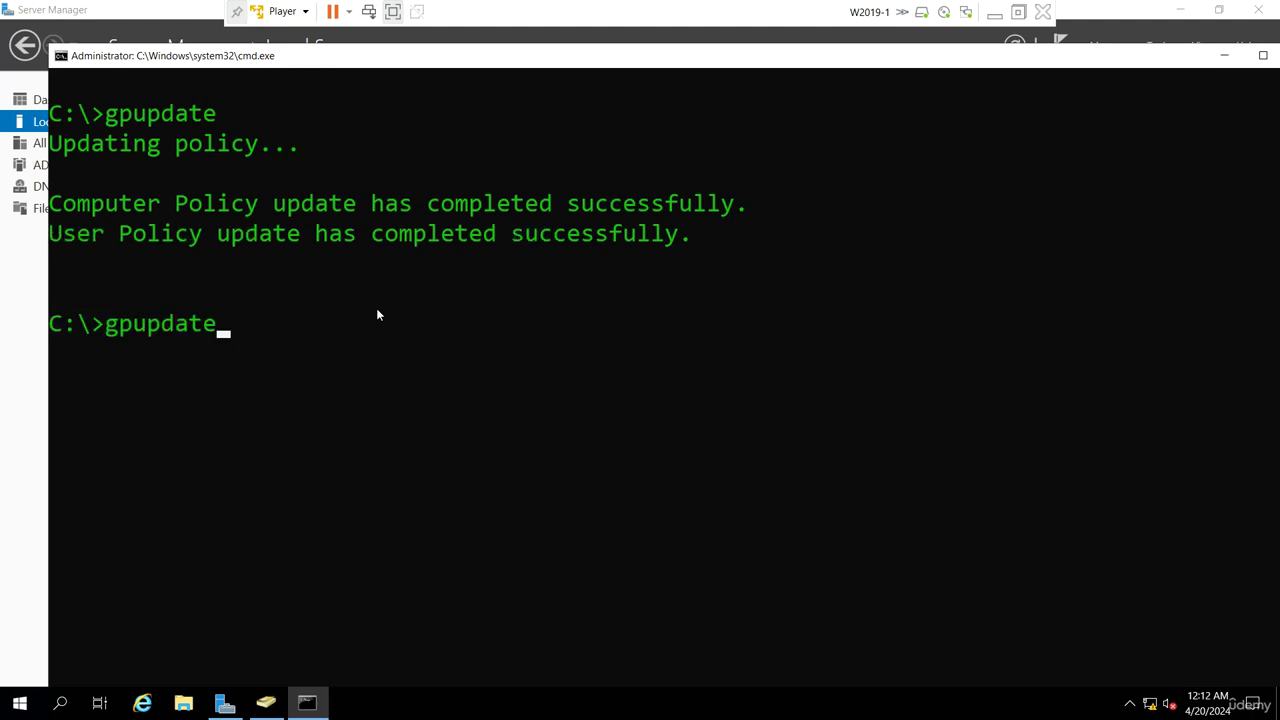
{"action": "type", "text": "/force"}
{"action": "key", "text": "Return"}
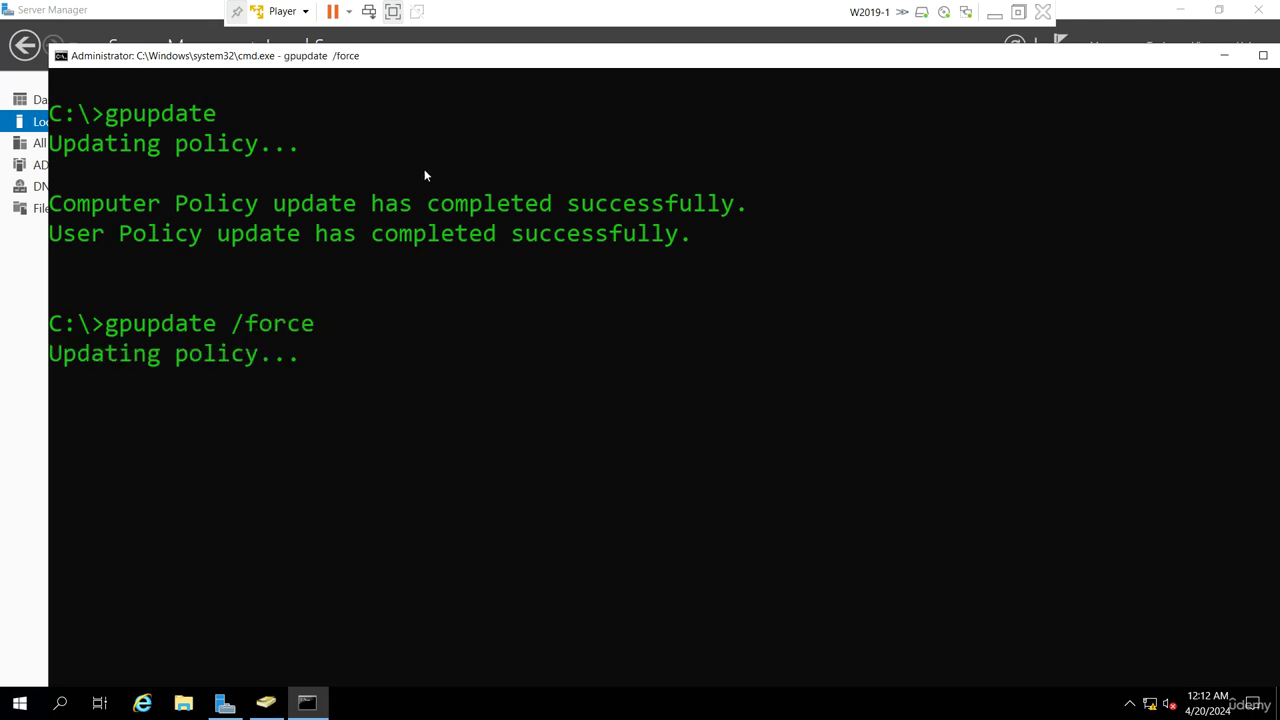
Dismiss the password error, go back and finish to create user s1 in Sales
{"action": "left_click", "coordinate": [233, 698]}
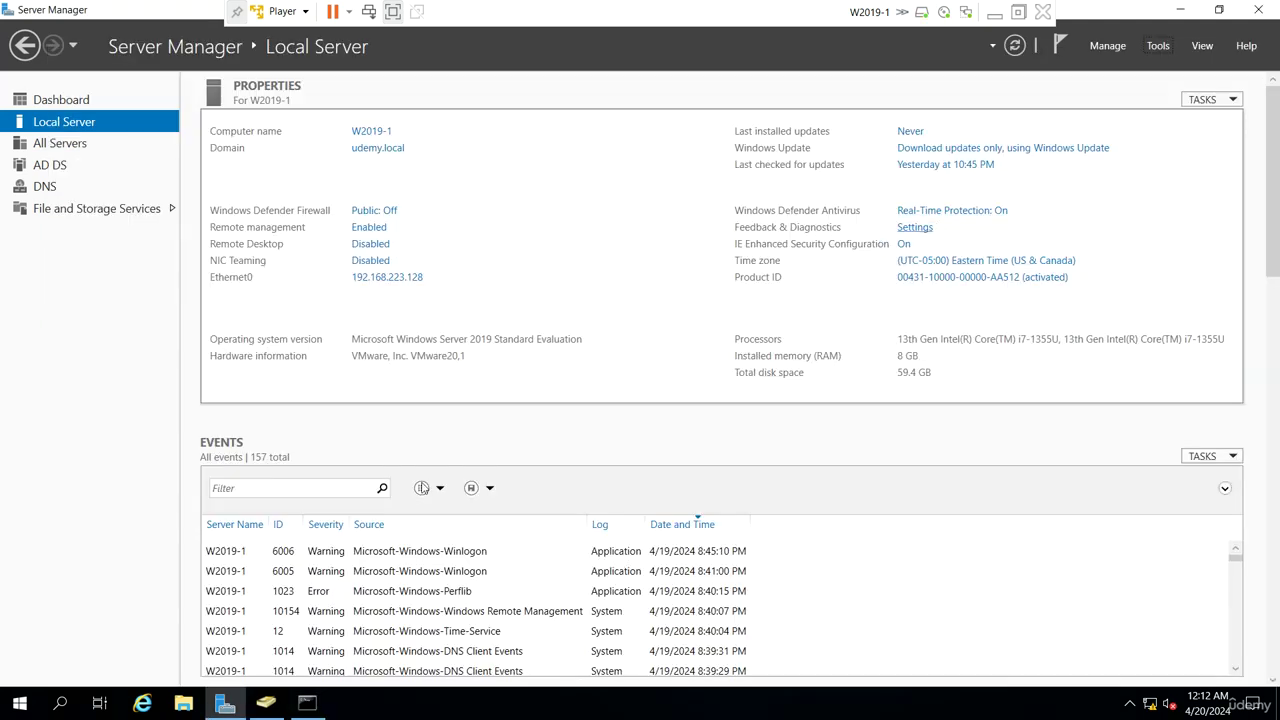
{"action": "left_click", "coordinate": [266, 703]}
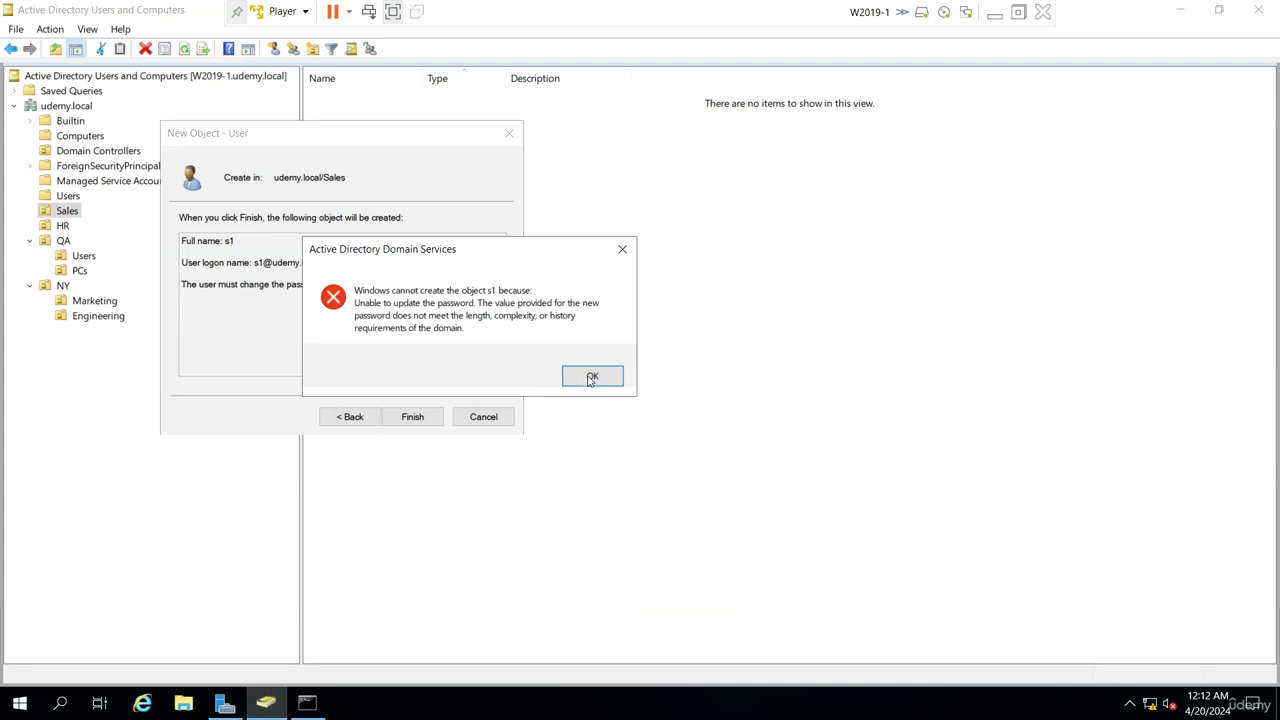
{"action": "left_click", "coordinate": [591, 377]}
{"action": "left_click", "coordinate": [351, 417]}
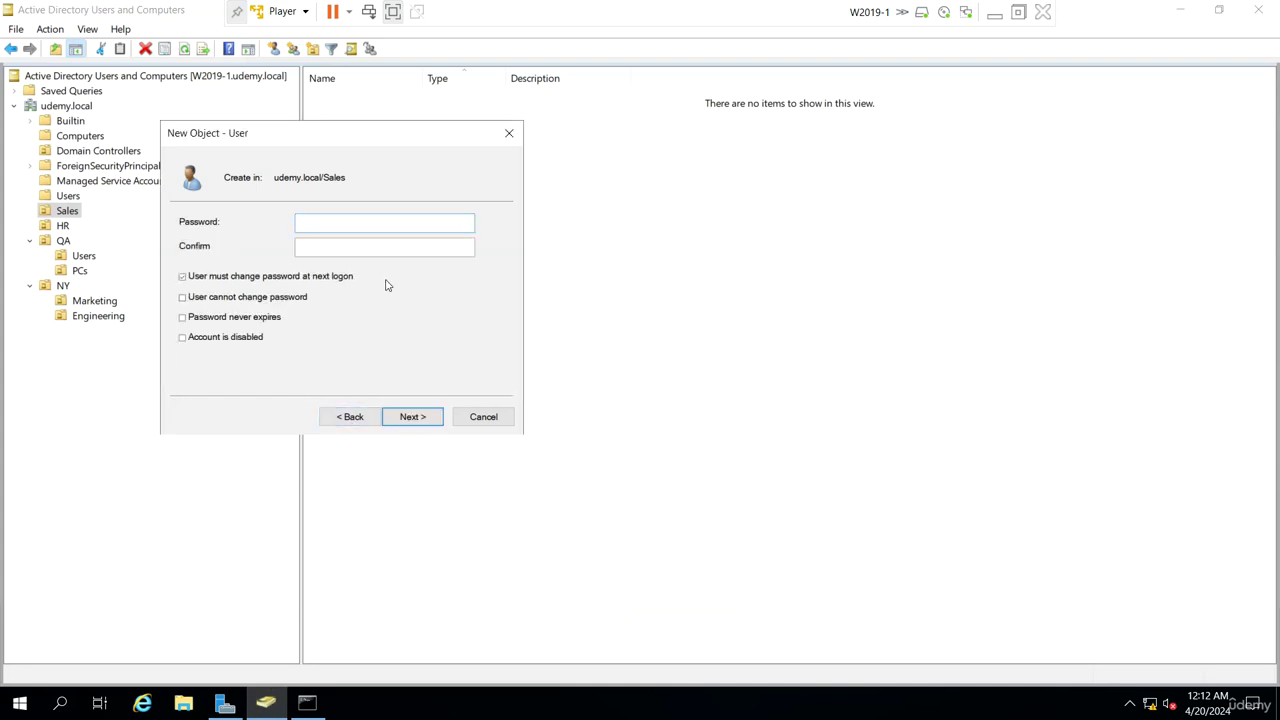
{"action": "left_click", "coordinate": [412, 417]}
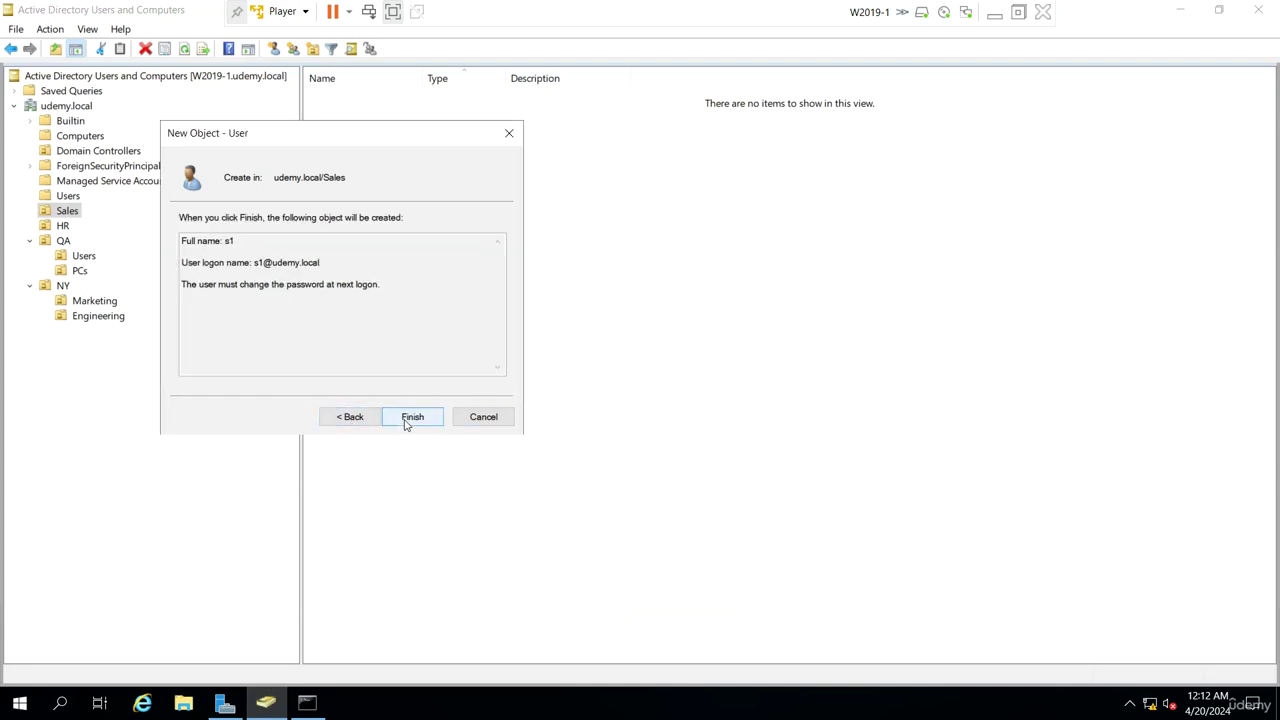
{"action": "left_click", "coordinate": [406, 423]}
{"action": "left_click", "coordinate": [420, 422]}
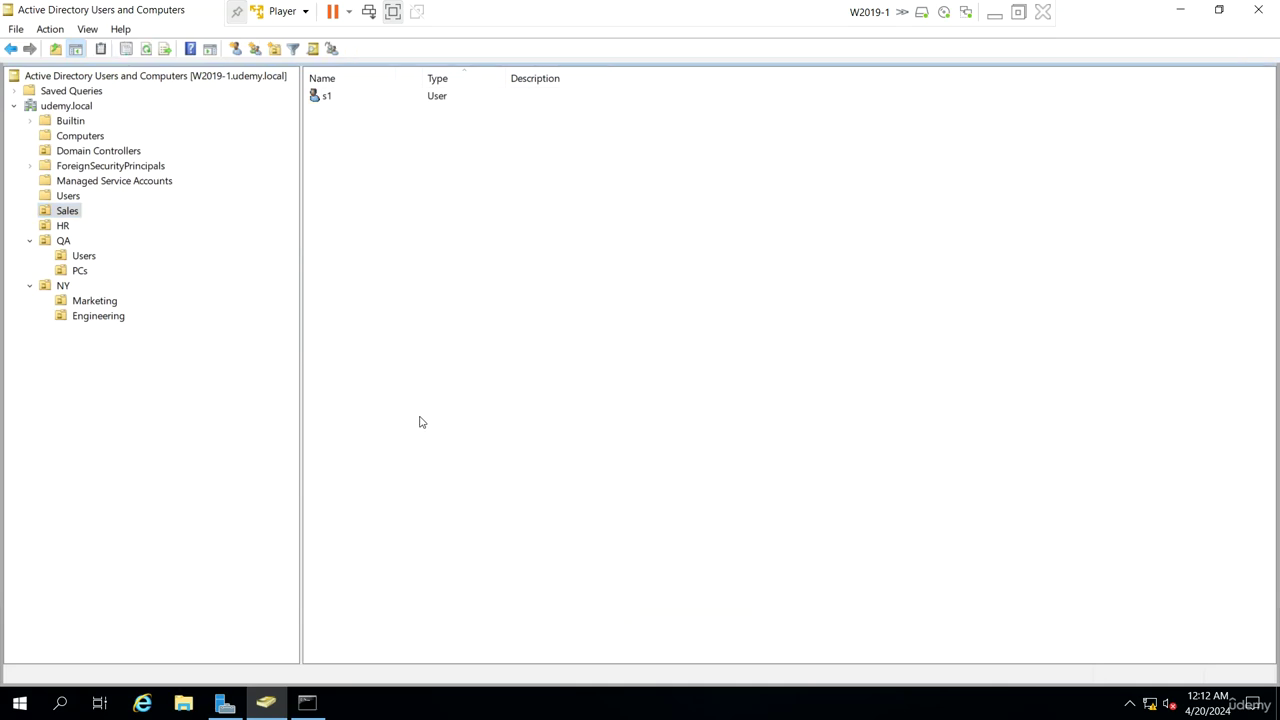
Create user s2 in Sales with 'User must change password at next logon' unchecked
{"action": "left_click", "coordinate": [236, 48]}
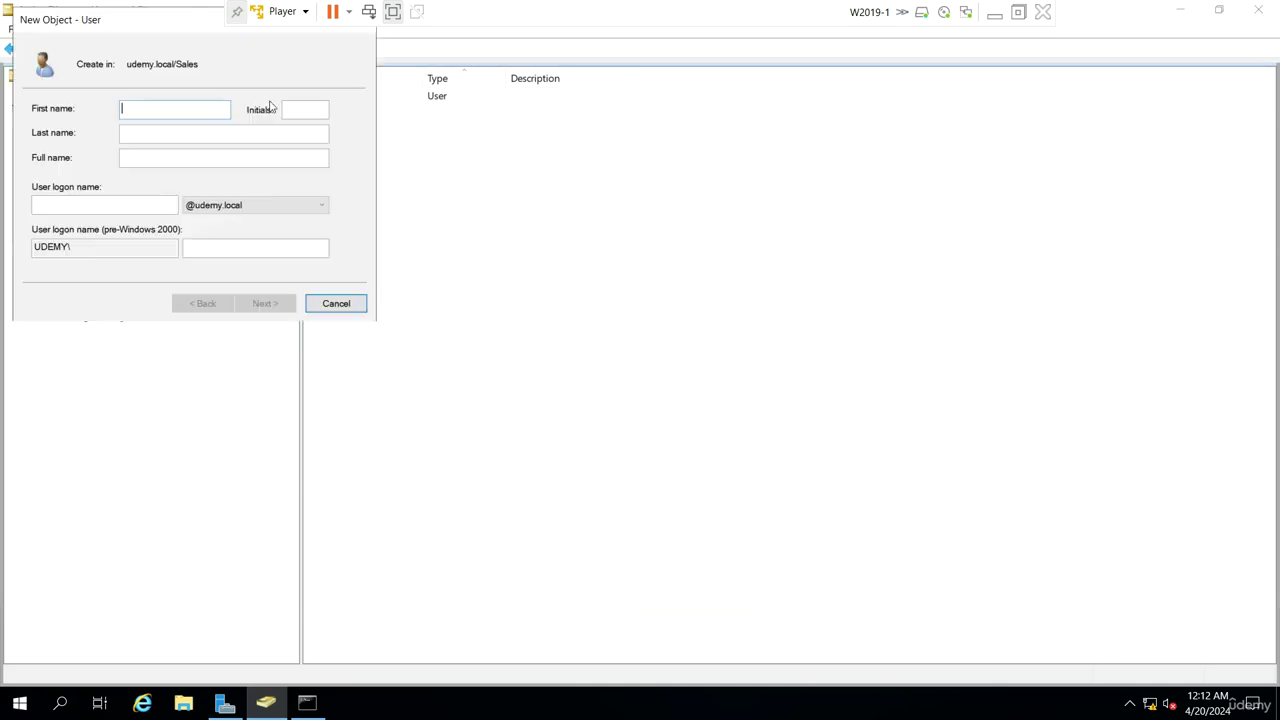
{"action": "key", "text": "Tab"}
{"action": "key", "text": "Tab"}
{"action": "type", "text": "s2"}
{"action": "key", "text": "Return"}
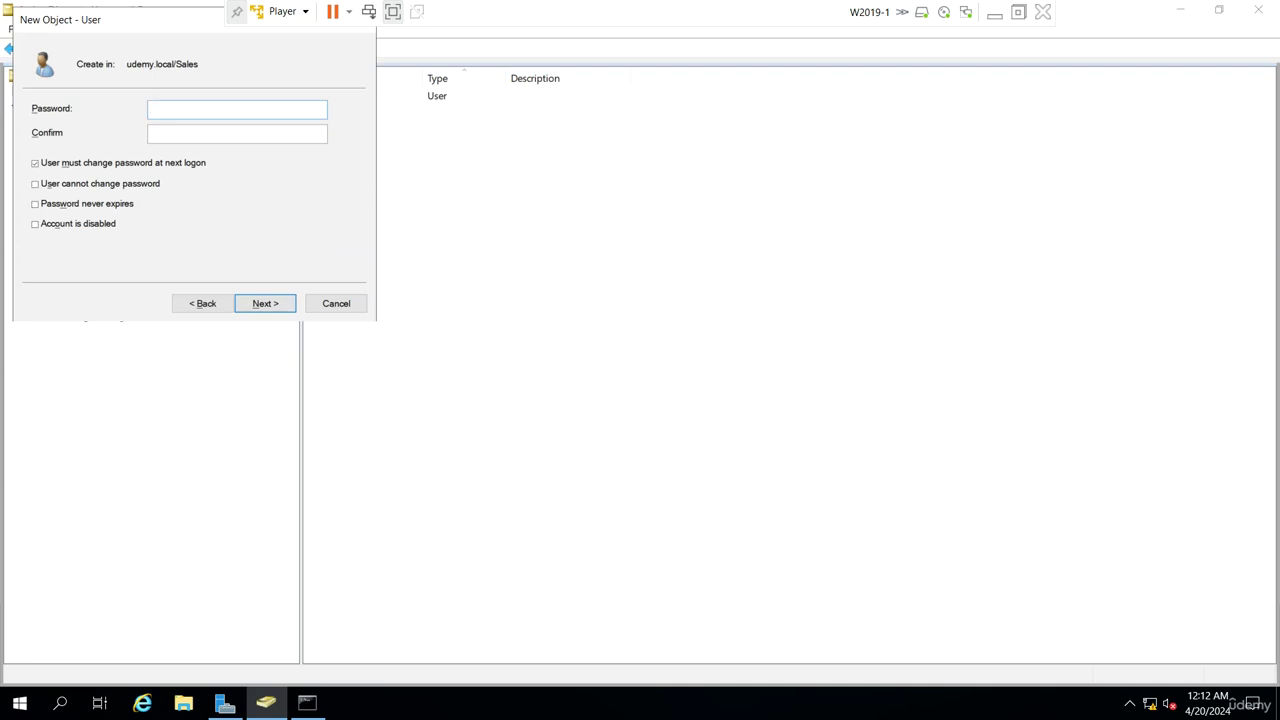
{"action": "left_click", "coordinate": [117, 166]}
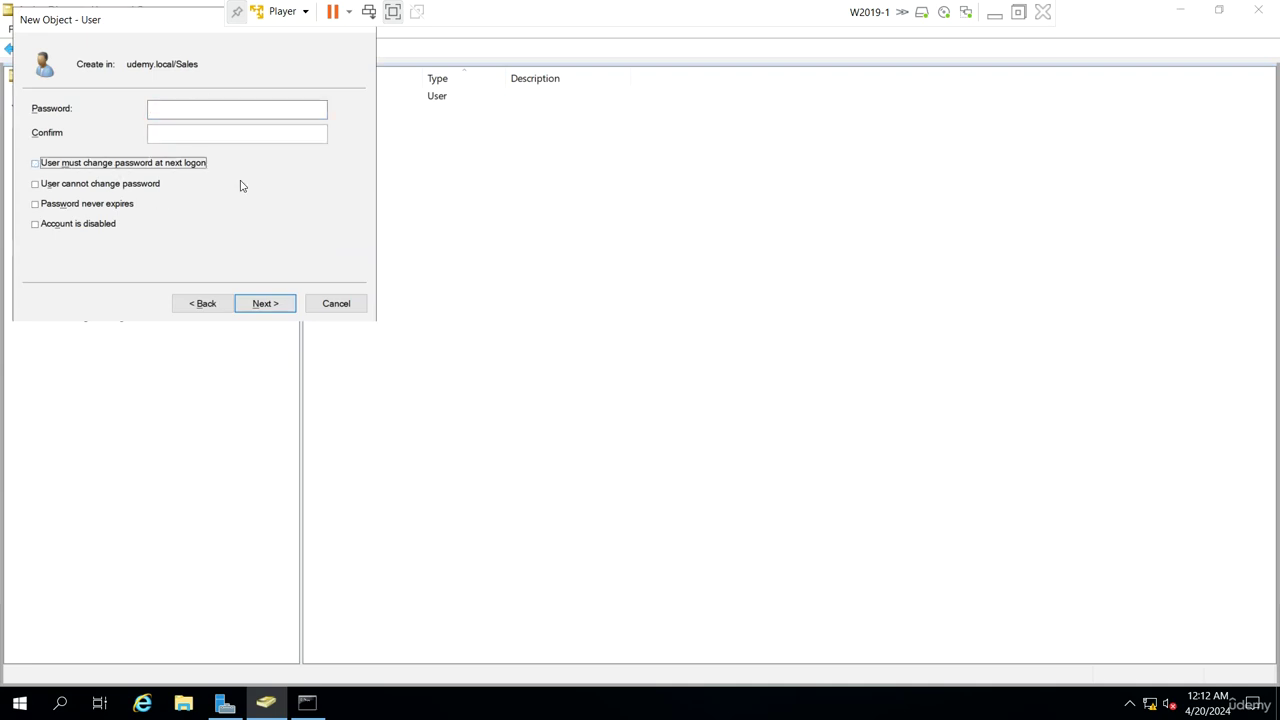
{"action": "left_click", "coordinate": [268, 303]}
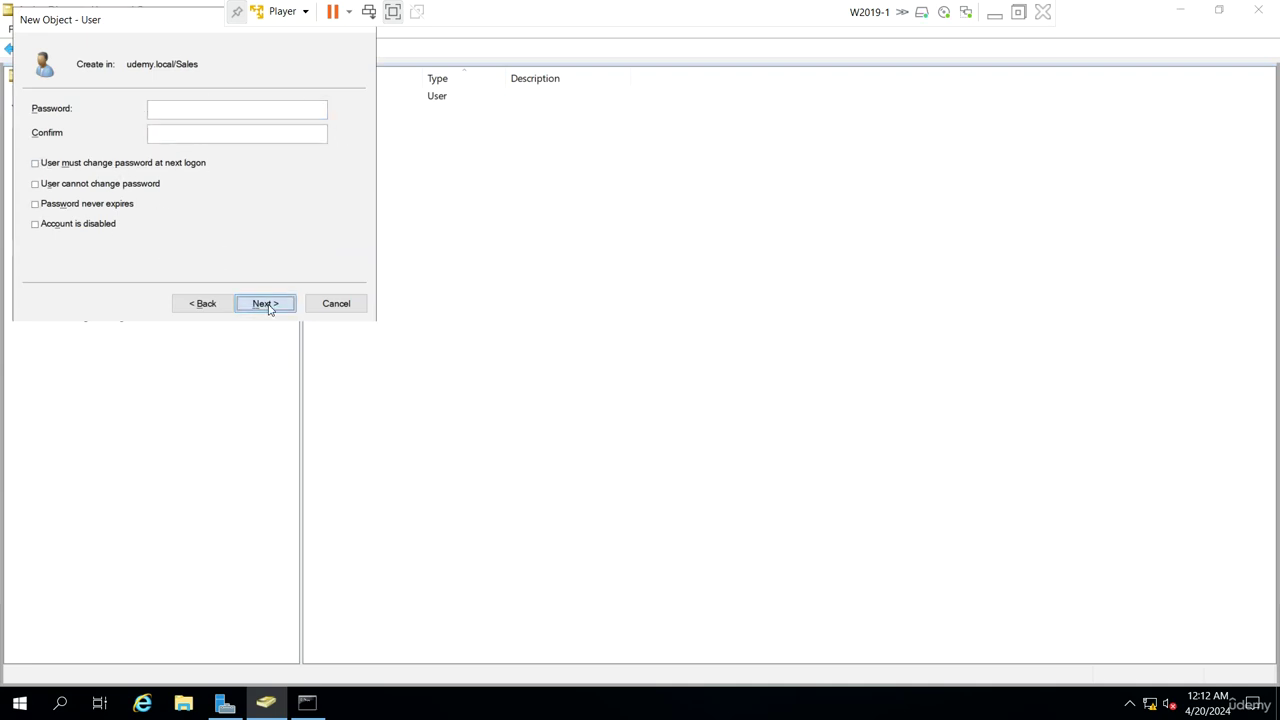
{"action": "left_click", "coordinate": [266, 303]}
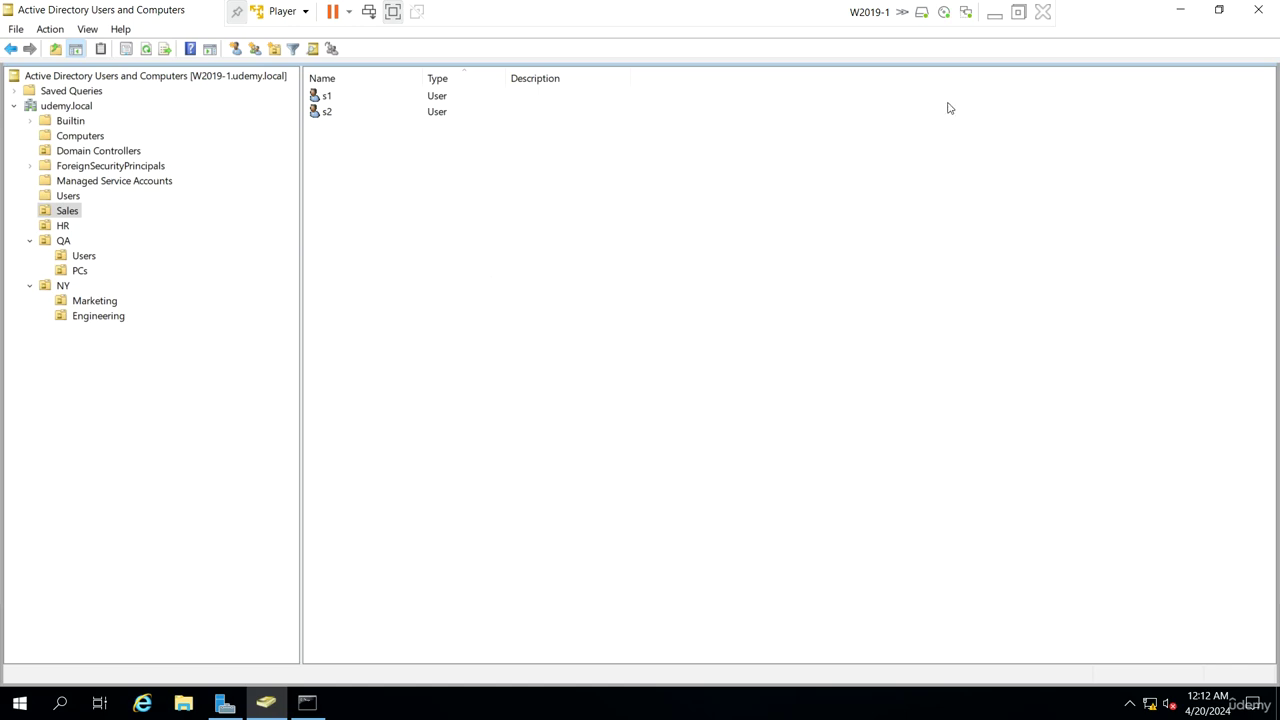
{"action": "left_click", "coordinate": [1005, 15]}
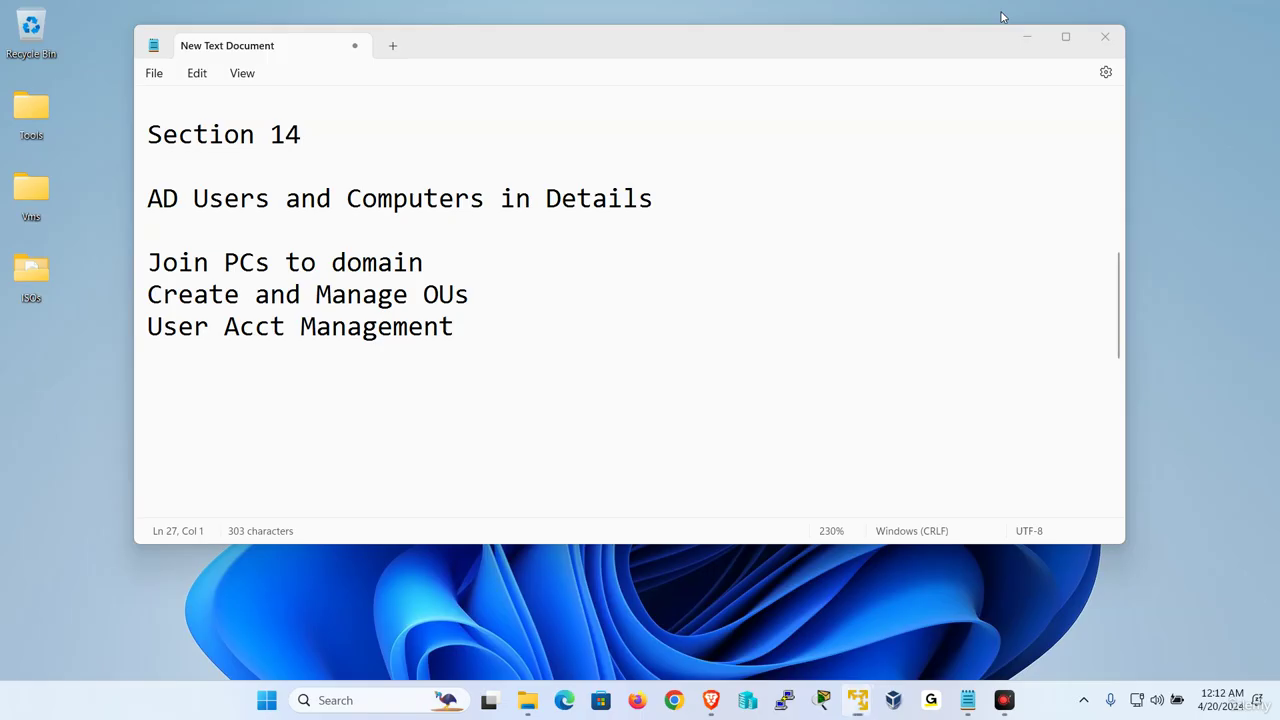
On W10-1, send Ctrl+Alt+Del and sign in as s1 via Other user
{"action": "mouse_move", "coordinate": [870, 690]}
{"action": "left_click", "coordinate": [880, 595]}
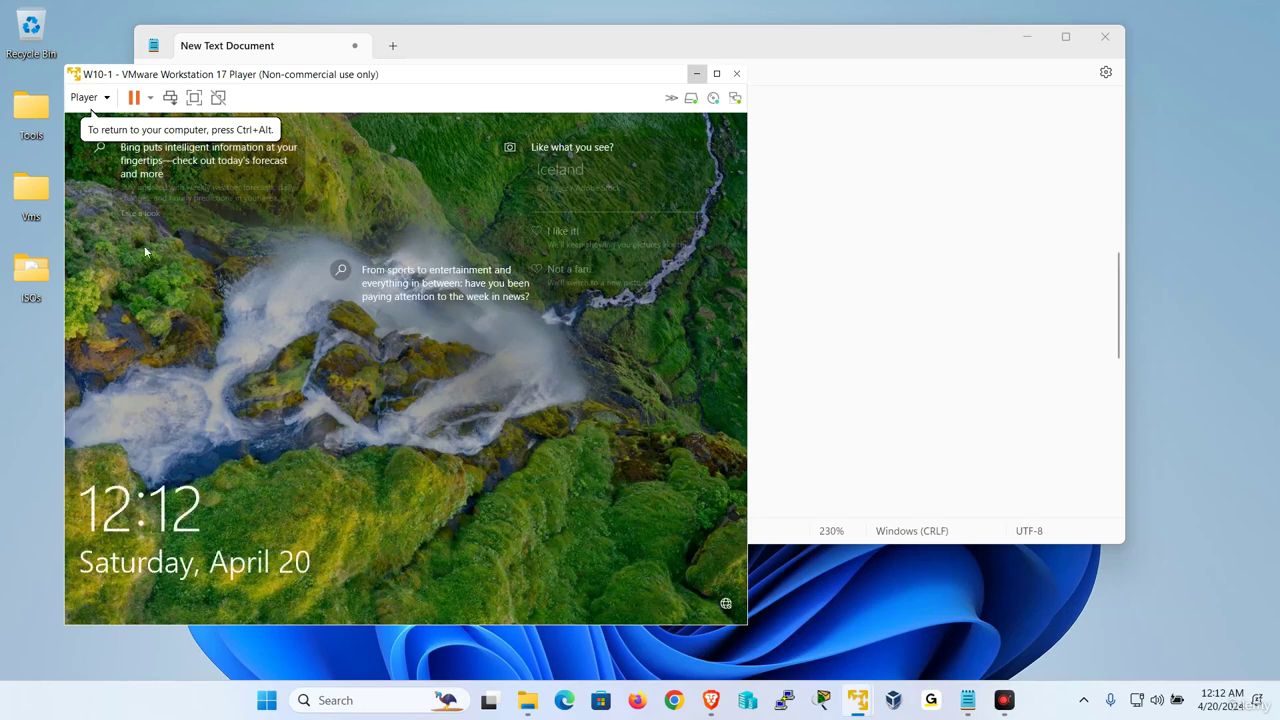
{"action": "left_click", "coordinate": [84, 97]}
{"action": "left_click", "coordinate": [143, 186]}
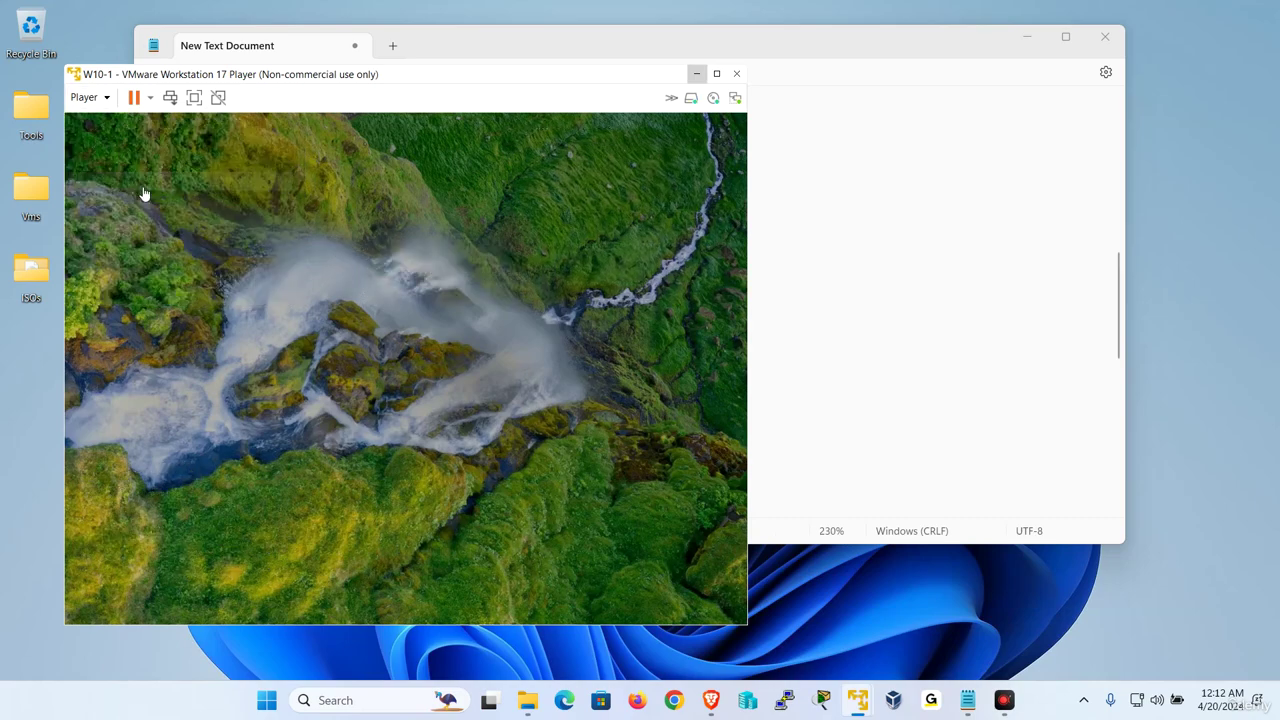
{"action": "left_click", "coordinate": [160, 588]}
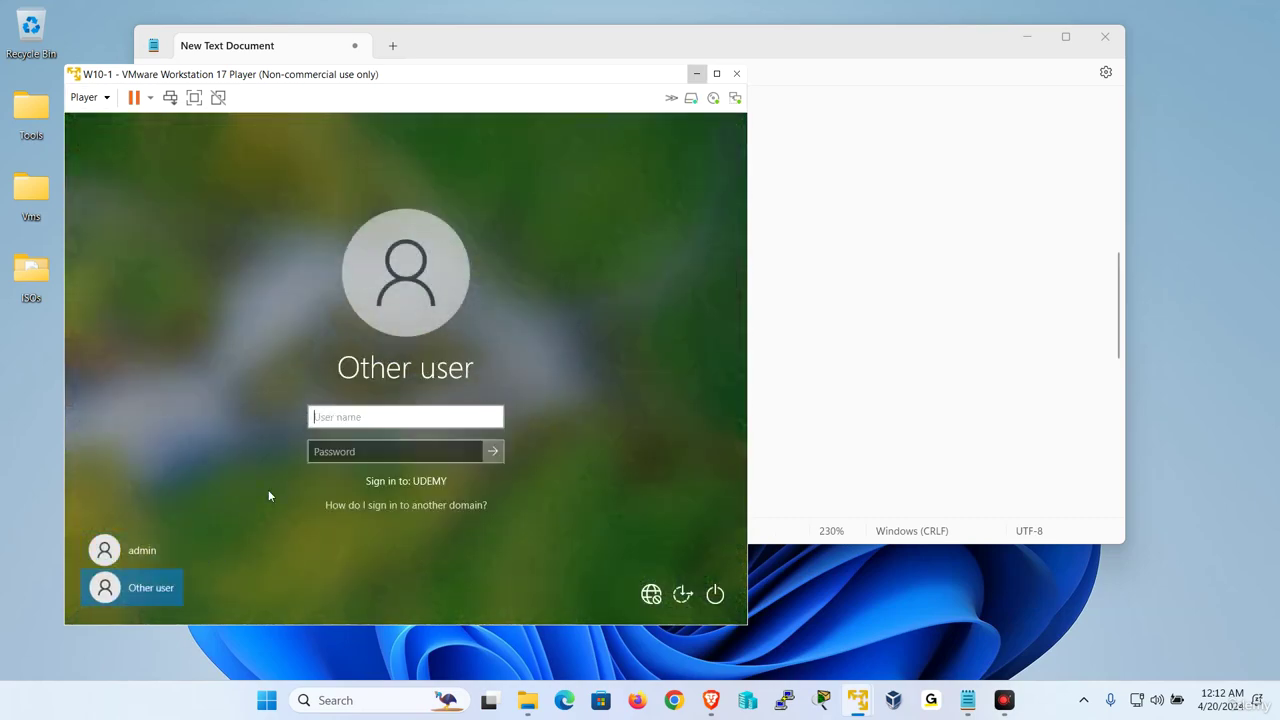
{"action": "type", "text": "s1"}
{"action": "key", "text": "Tab"}
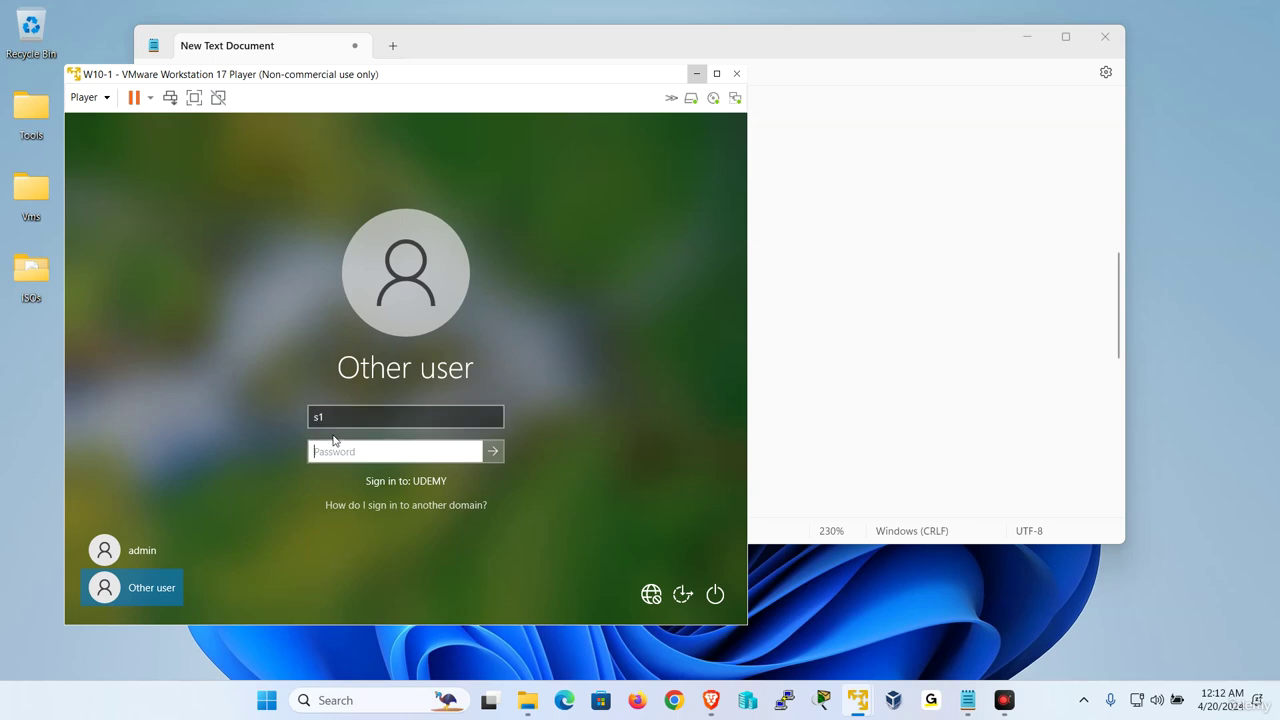
{"action": "key", "text": "Return"}
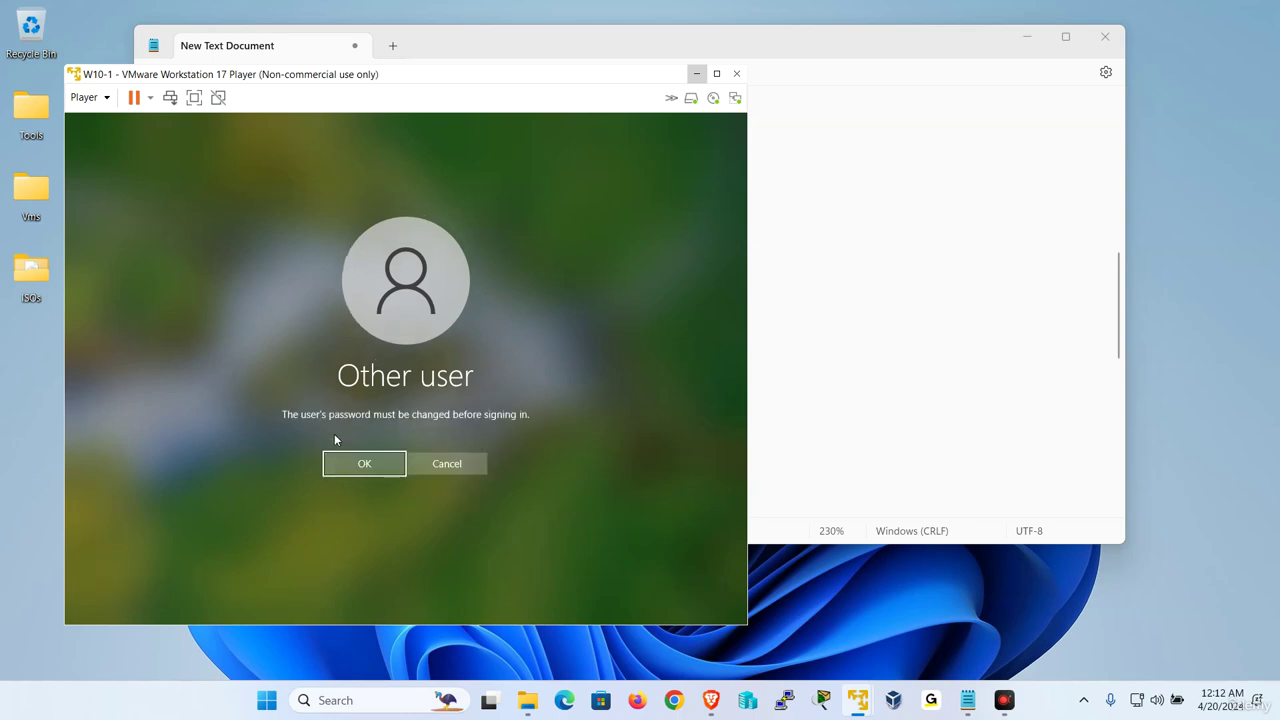
Set a new password for s1 when prompted and continue to the desktop
{"action": "left_click", "coordinate": [363, 460]}
{"action": "type", "text": "1"}
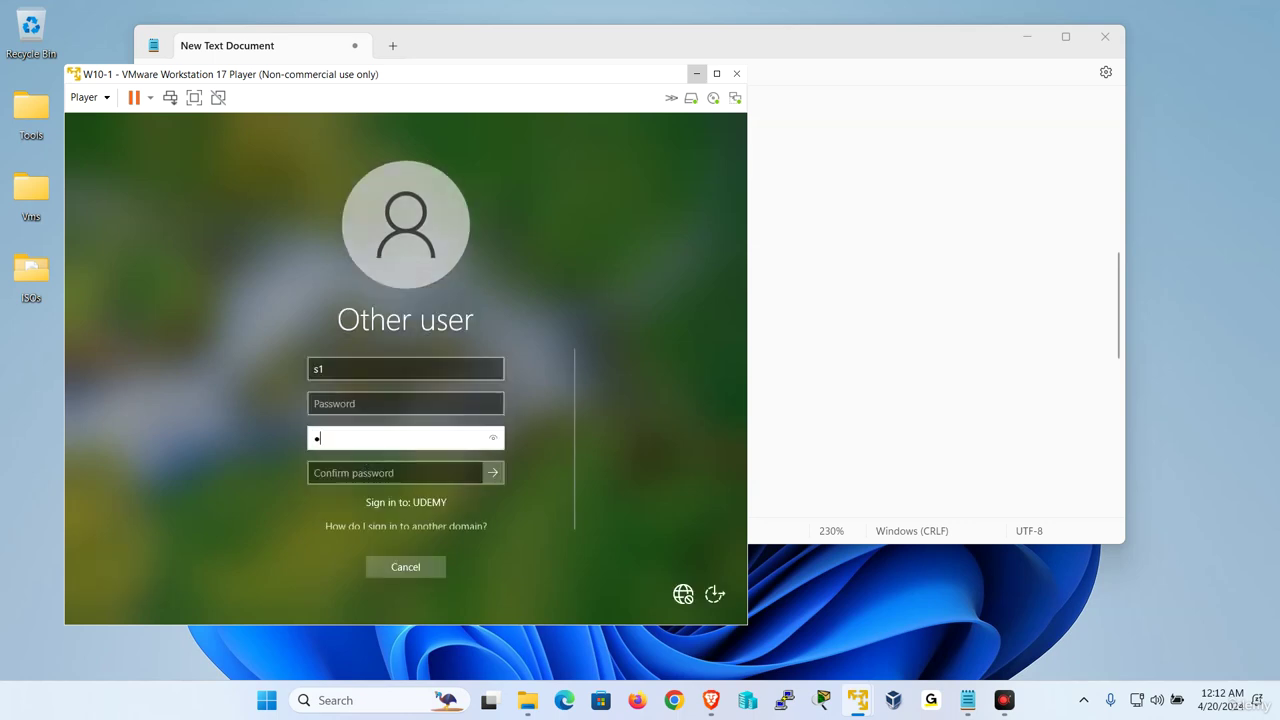
{"action": "left_click", "coordinate": [349, 464]}
{"action": "type", "text": "1"}
{"action": "left_click", "coordinate": [494, 476]}
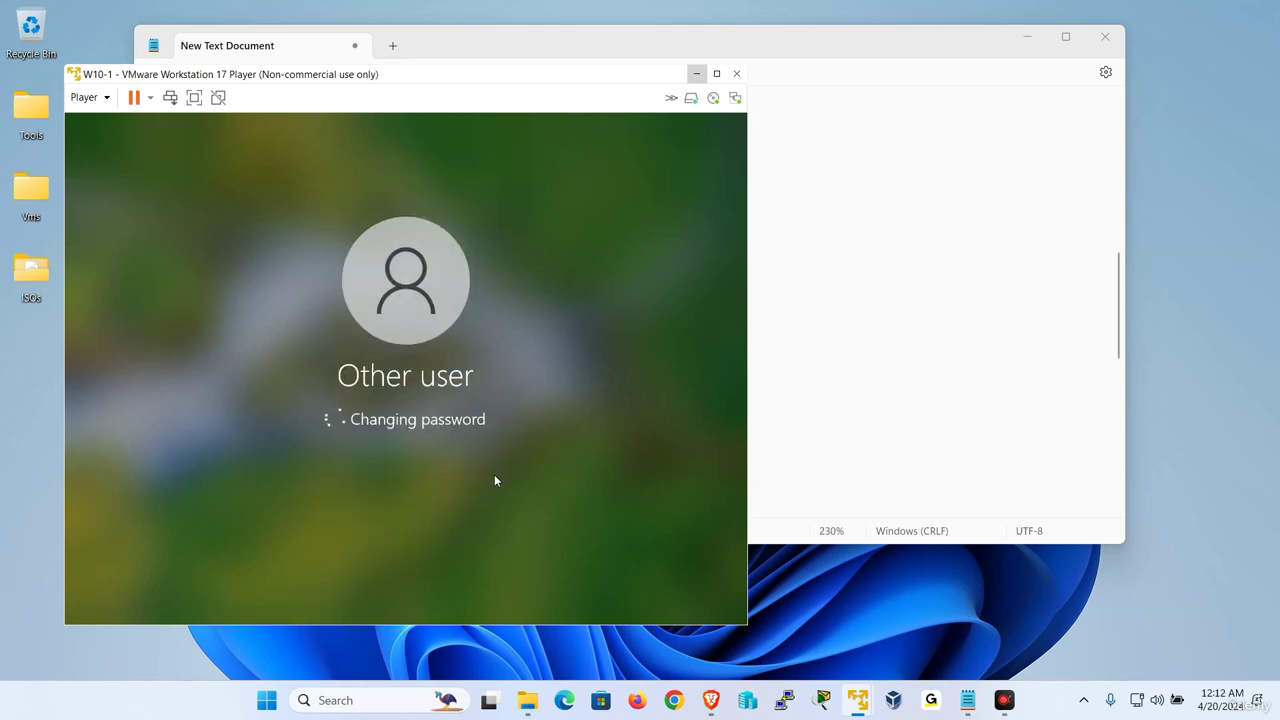
{"action": "left_click", "coordinate": [433, 453]}
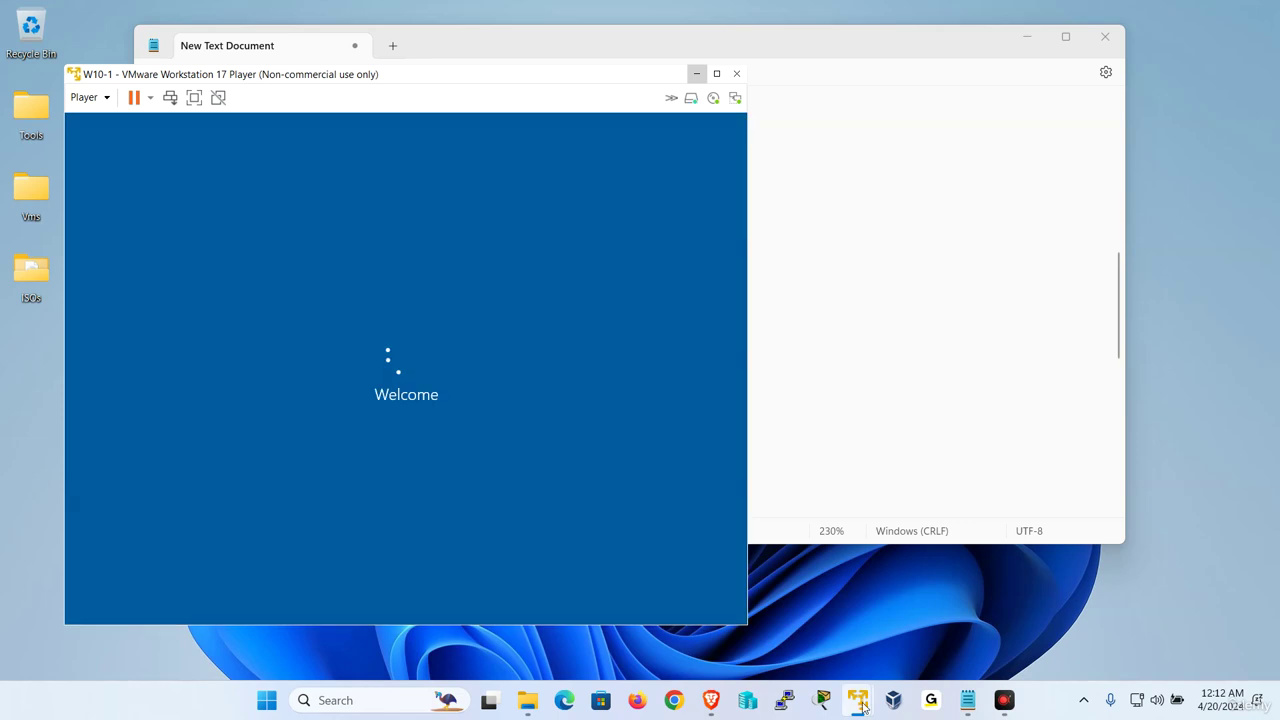
{"action": "mouse_move", "coordinate": [858, 702]}
{"action": "left_click", "coordinate": [972, 577]}
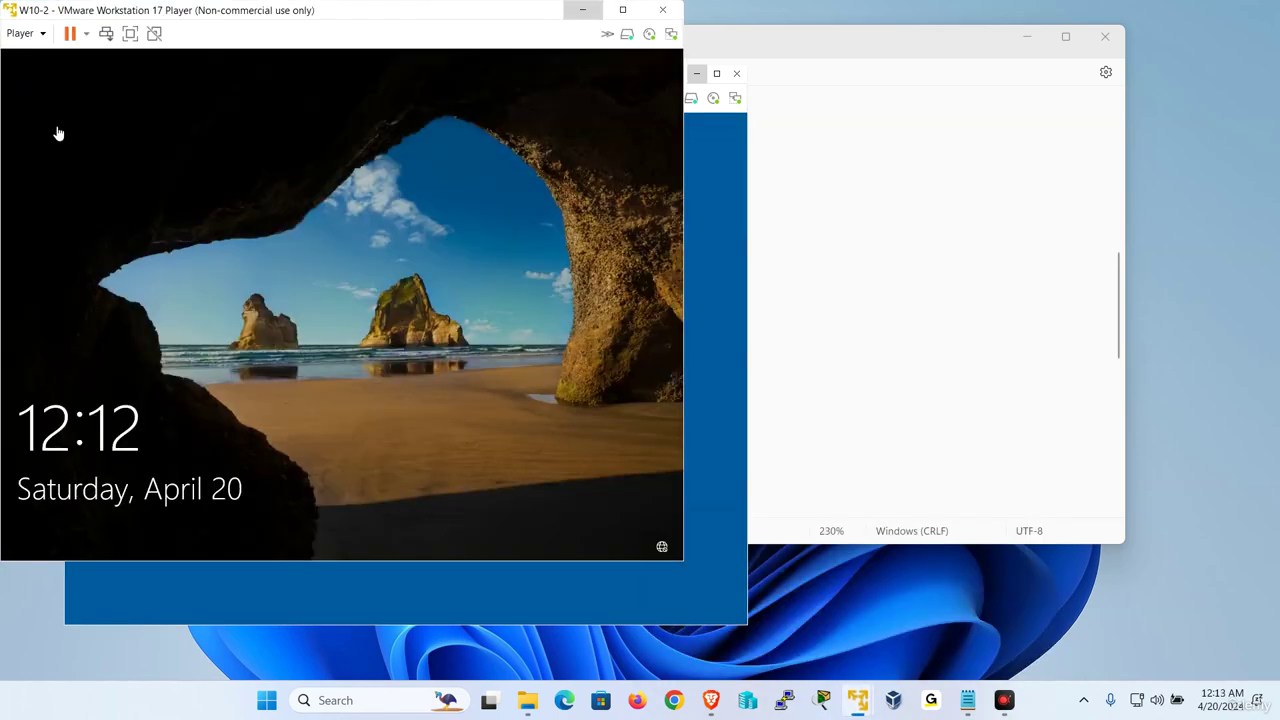
On W10-2, sign in as s2 via Other user, then return to the W2019-1 server
{"action": "left_click", "coordinate": [21, 33]}
{"action": "left_click", "coordinate": [104, 118]}
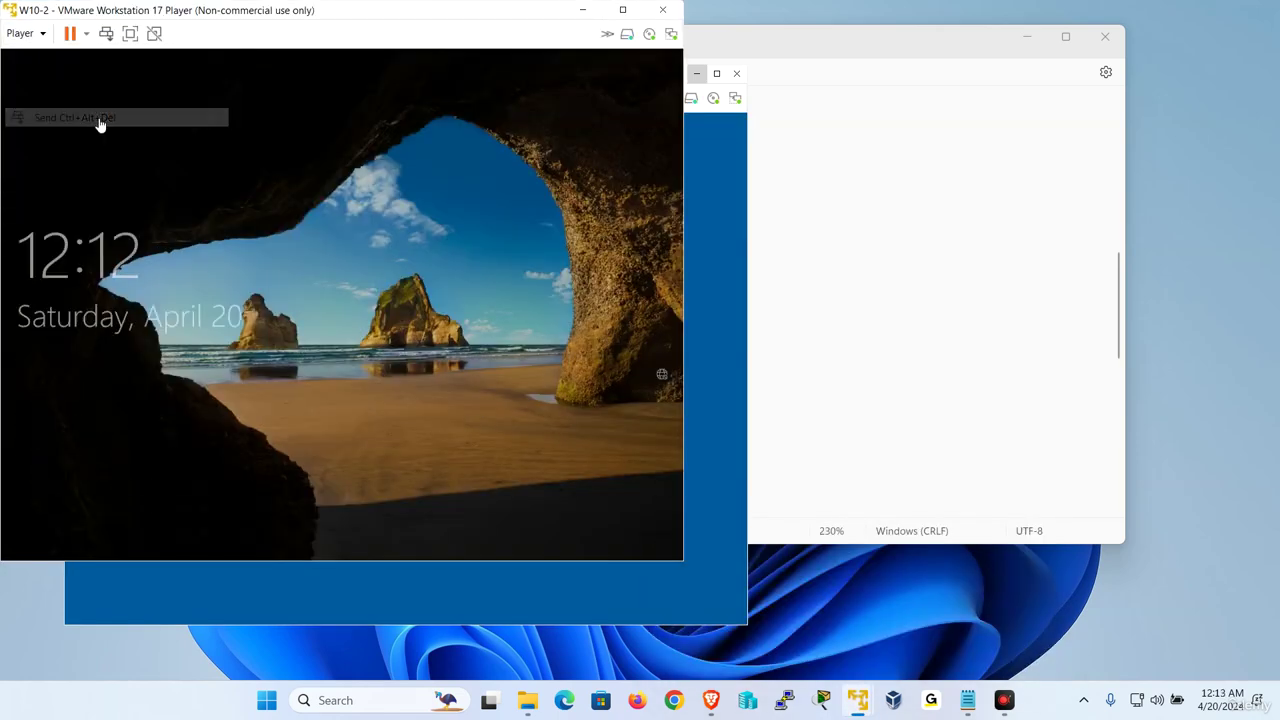
{"action": "left_click", "coordinate": [107, 520]}
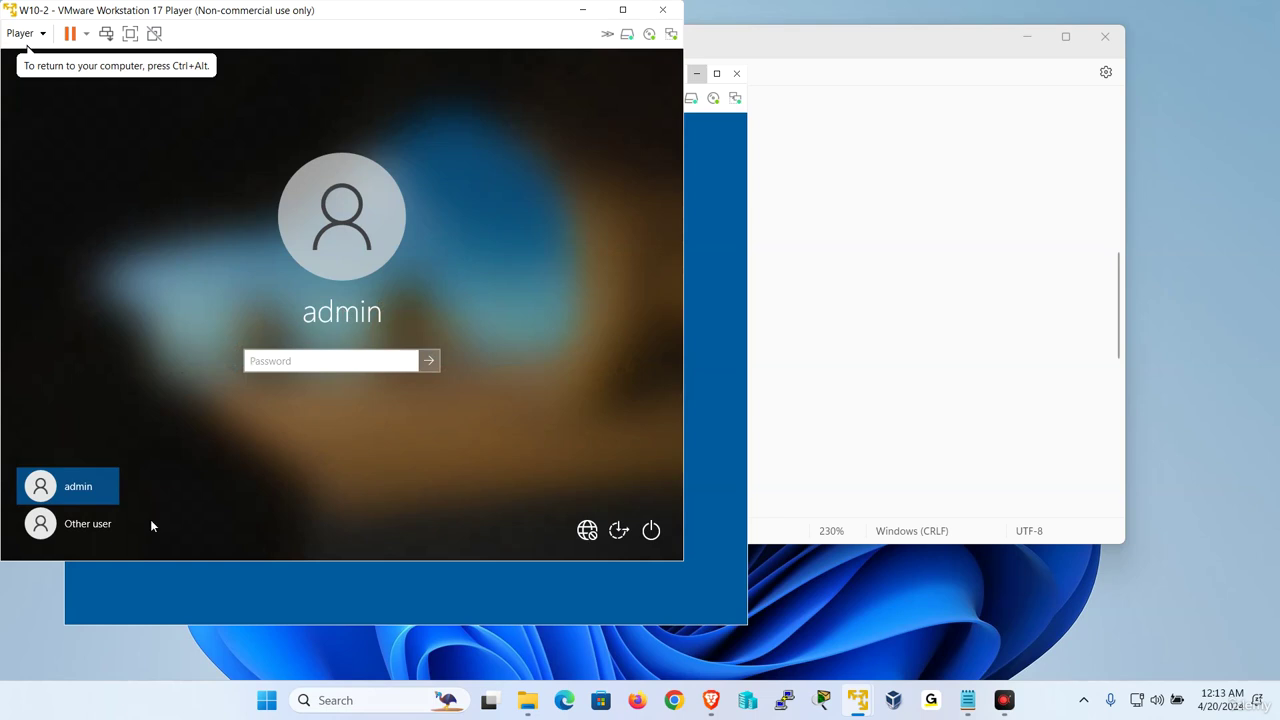
{"action": "left_click", "coordinate": [100, 530]}
{"action": "type", "text": "u1"}
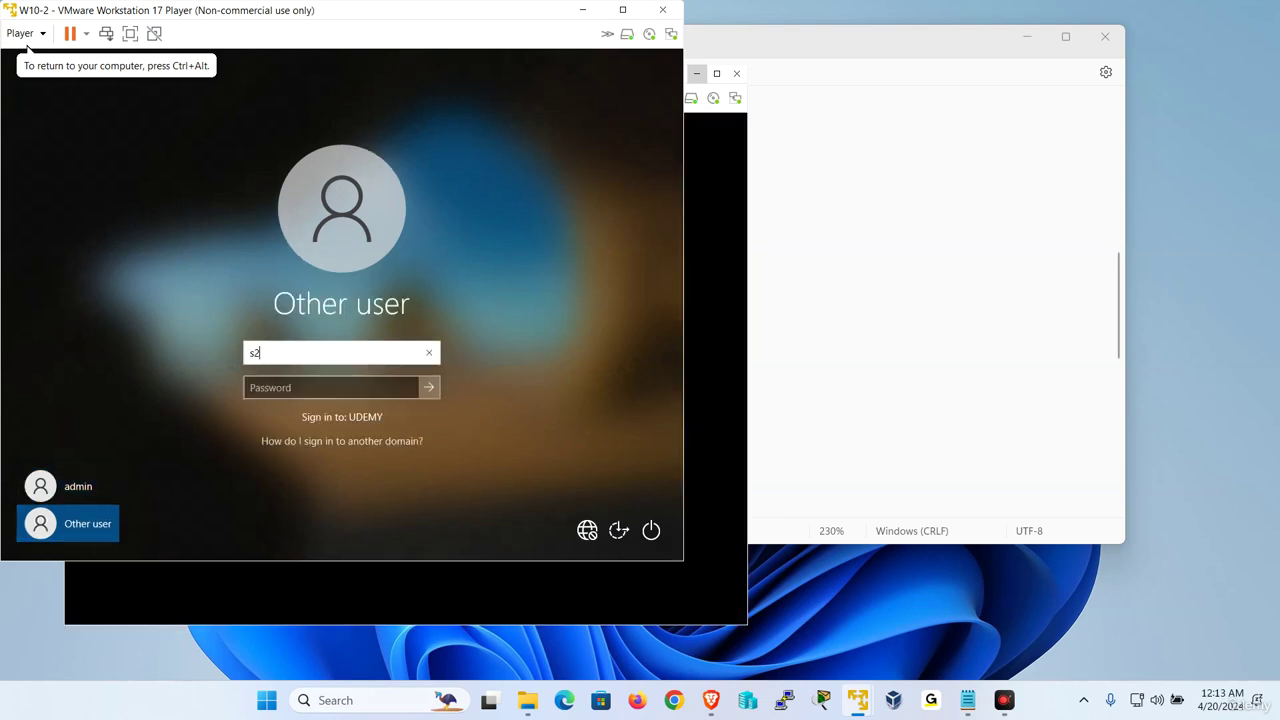
{"action": "key", "text": "Tab"}
{"action": "key", "text": "Return"}
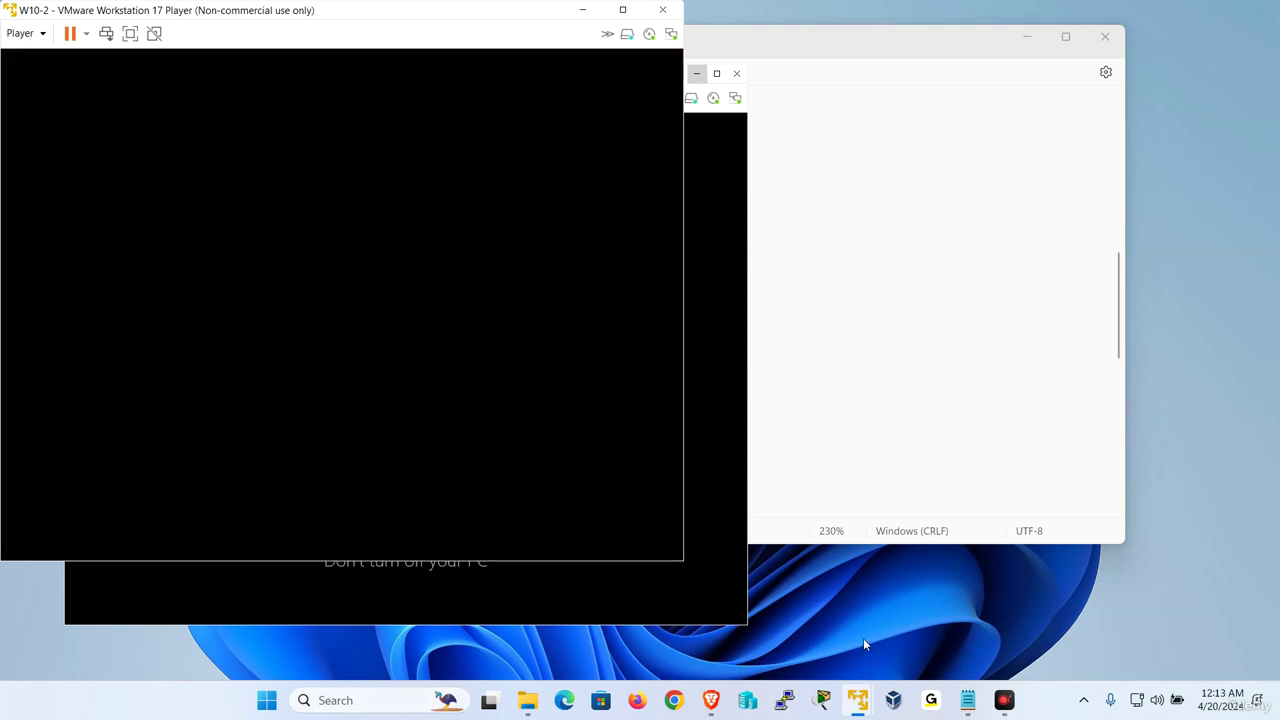
{"action": "mouse_move", "coordinate": [857, 700]}
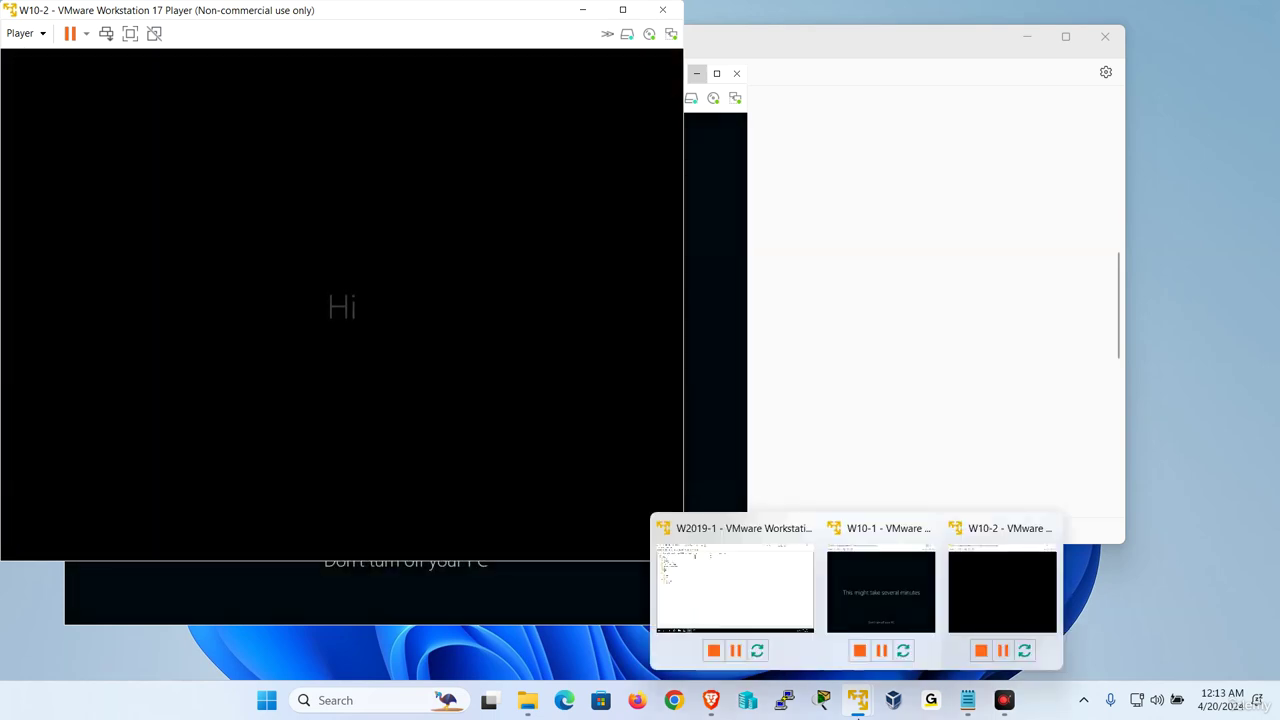
{"action": "left_click", "coordinate": [730, 596]}
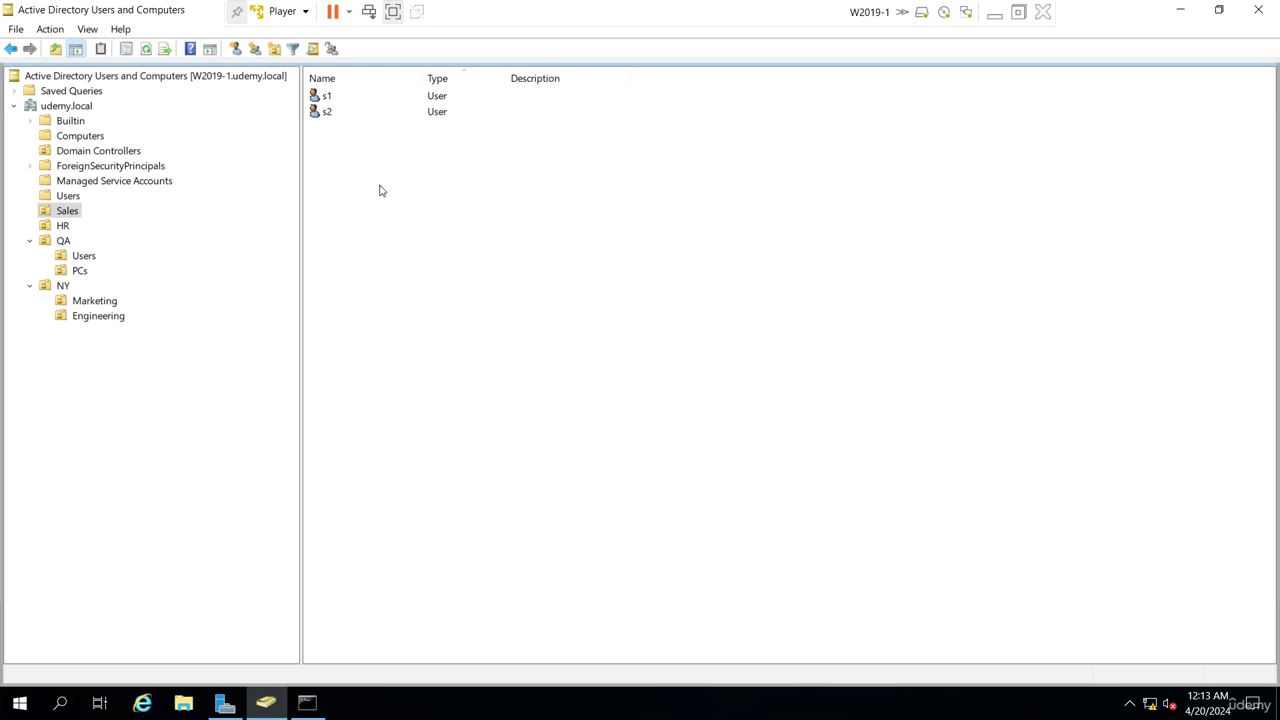
Create user s3 (name and logon s3) in Sales with 'User must change password at next logon' unchecked
{"action": "right_click", "coordinate": [461, 186]}
{"action": "mouse_move", "coordinate": [551, 258]}
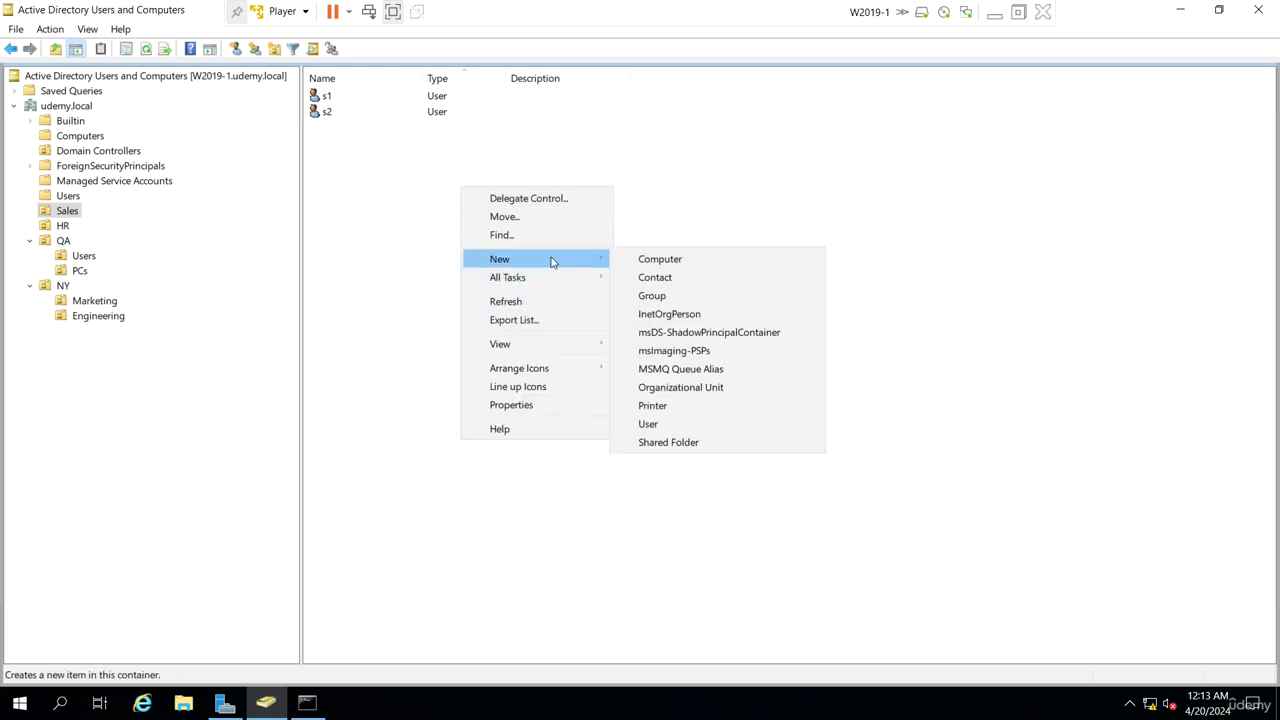
{"action": "left_click", "coordinate": [661, 425]}
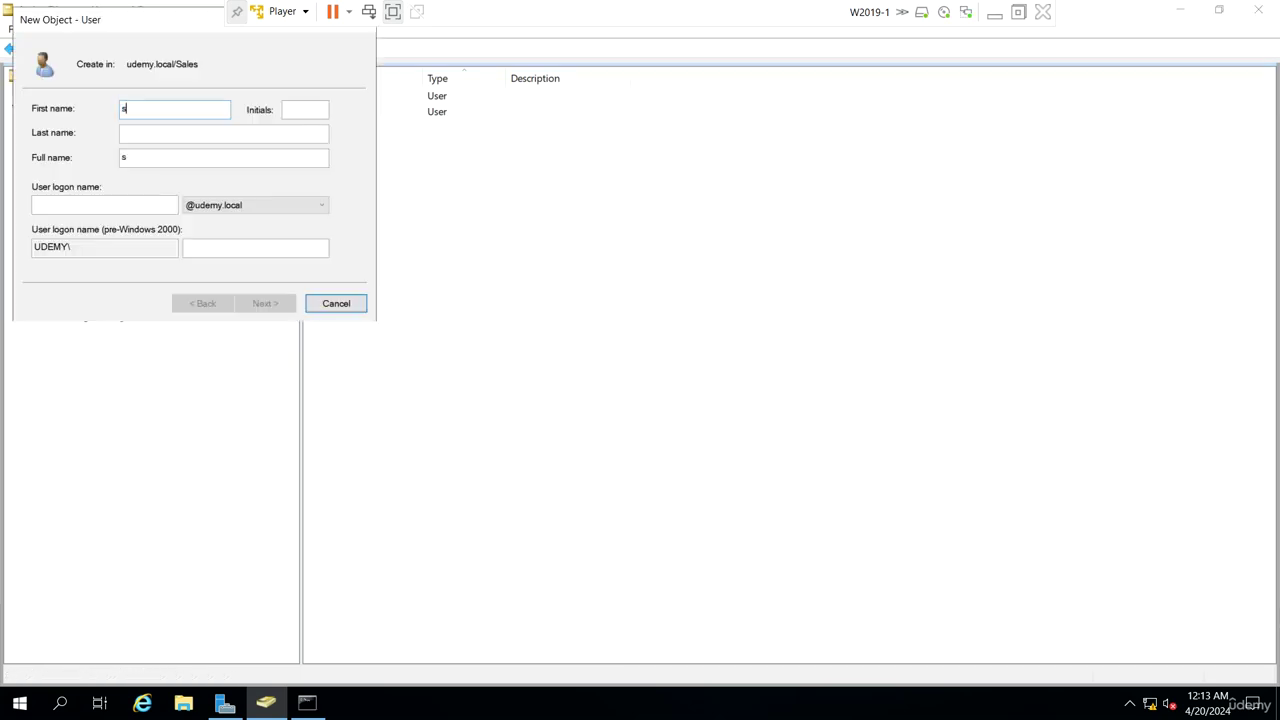
{"action": "key", "text": "Tab"}
{"action": "key", "text": "Tab"}
{"action": "type", "text": "s3"}
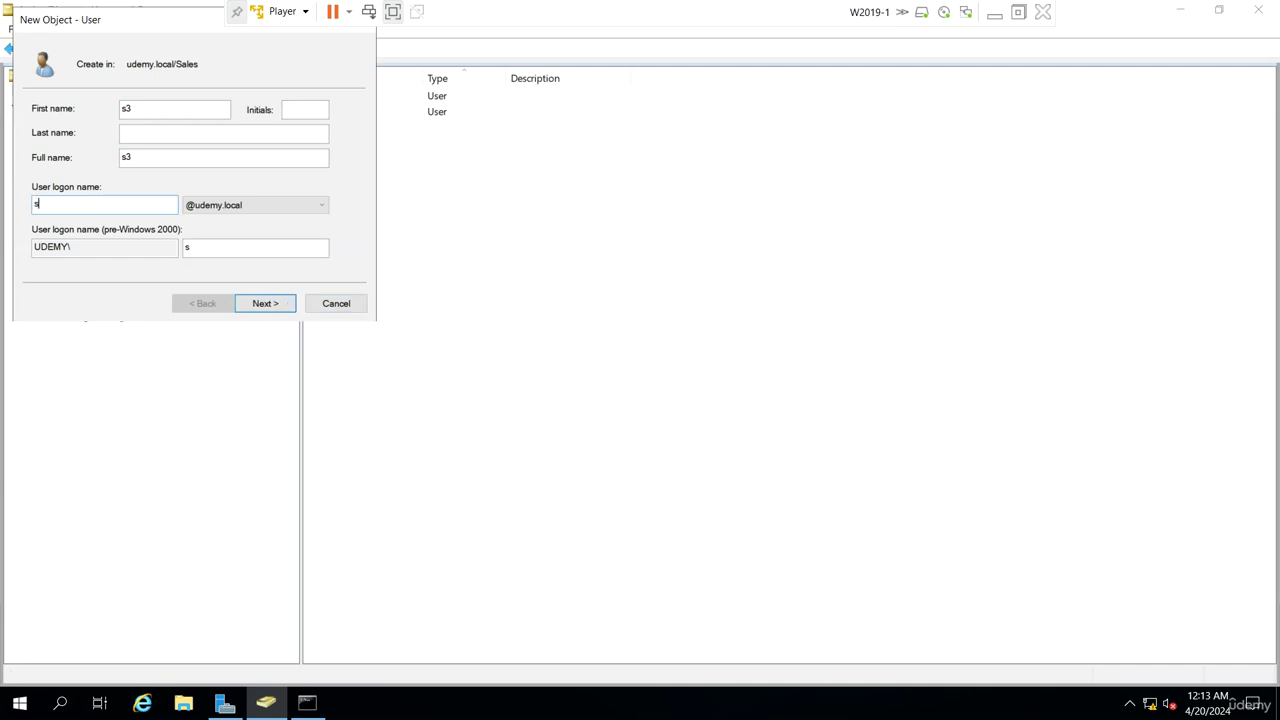
{"action": "key", "text": "Return"}
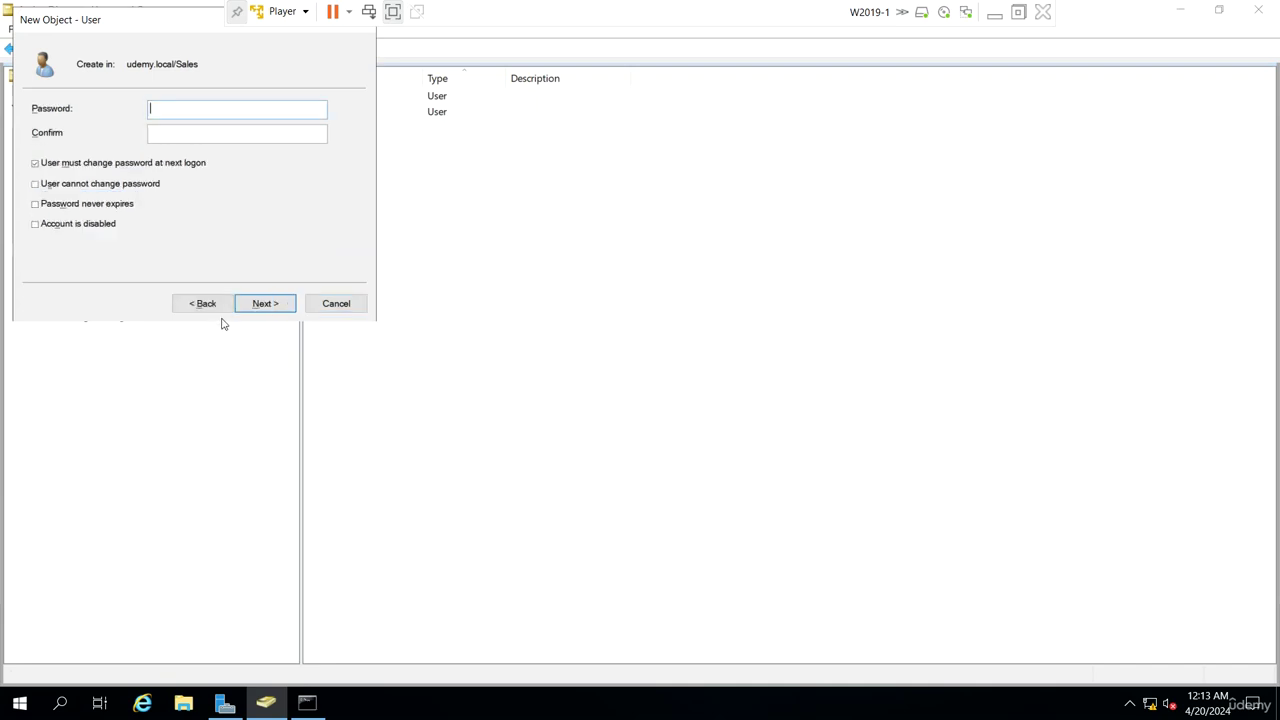
{"action": "left_click", "coordinate": [103, 166]}
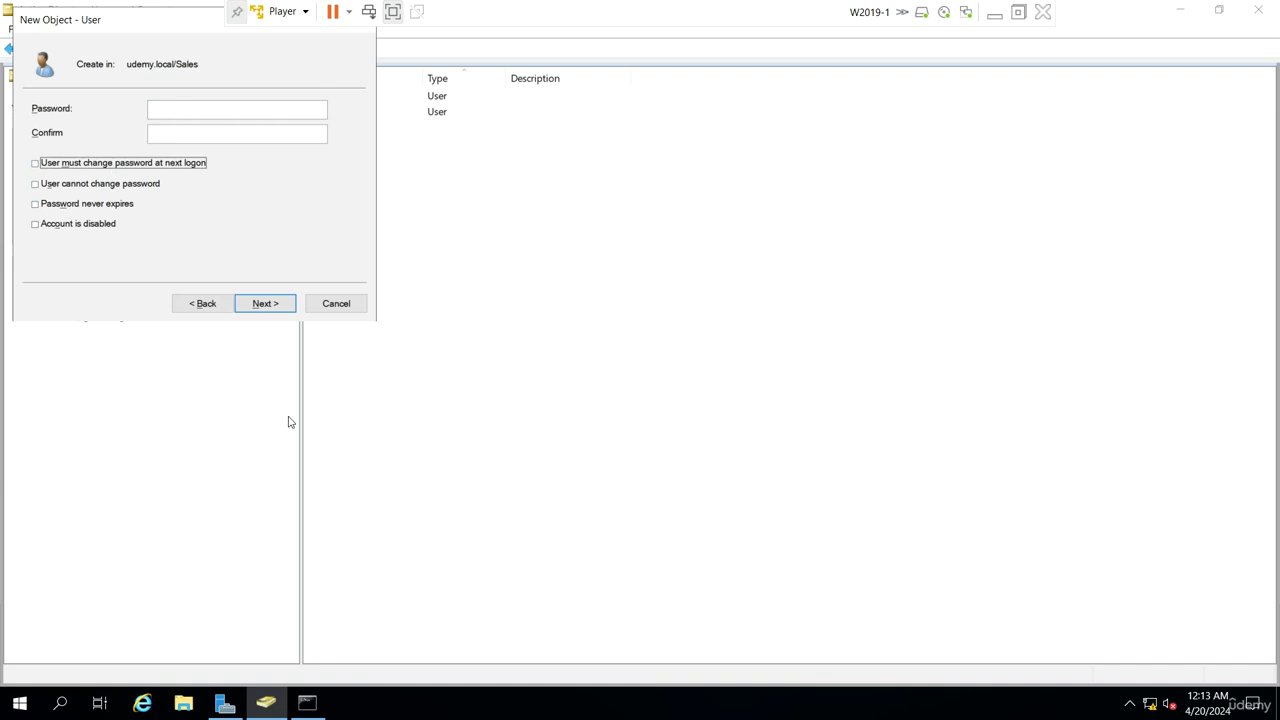
{"action": "left_click", "coordinate": [266, 304]}
{"action": "left_click", "coordinate": [266, 304]}
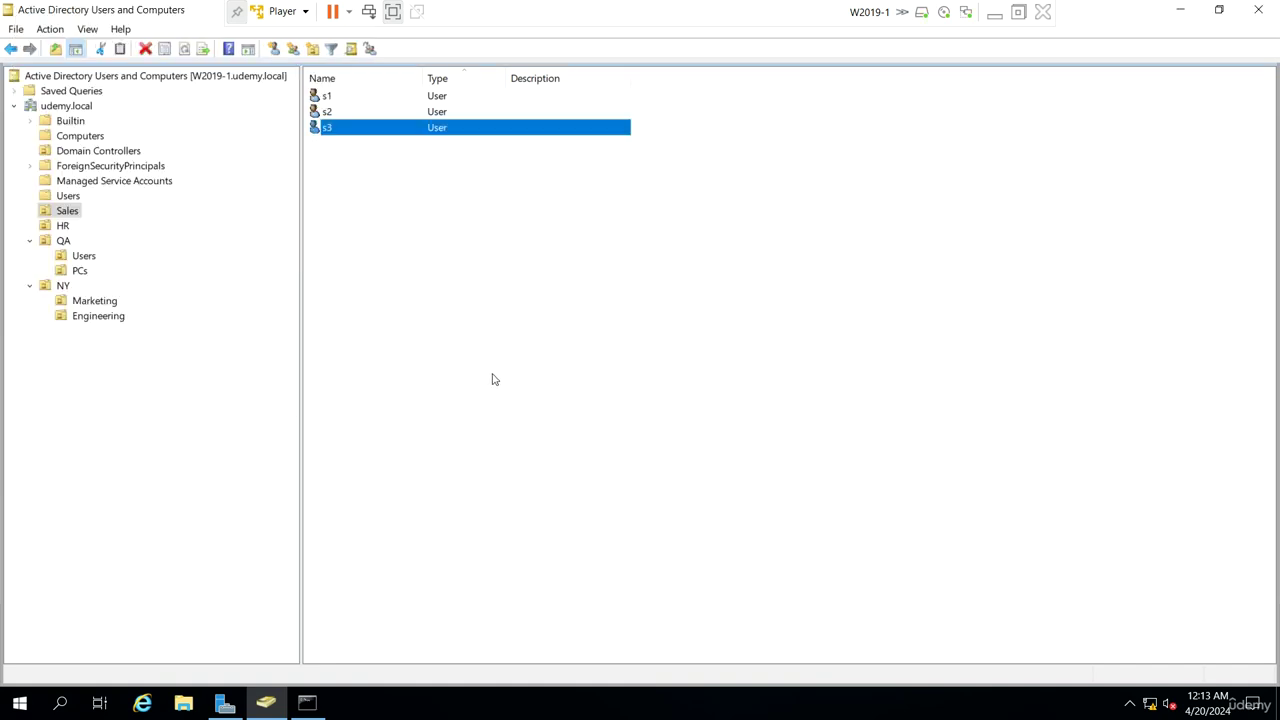
{"action": "left_click", "coordinate": [492, 379]}
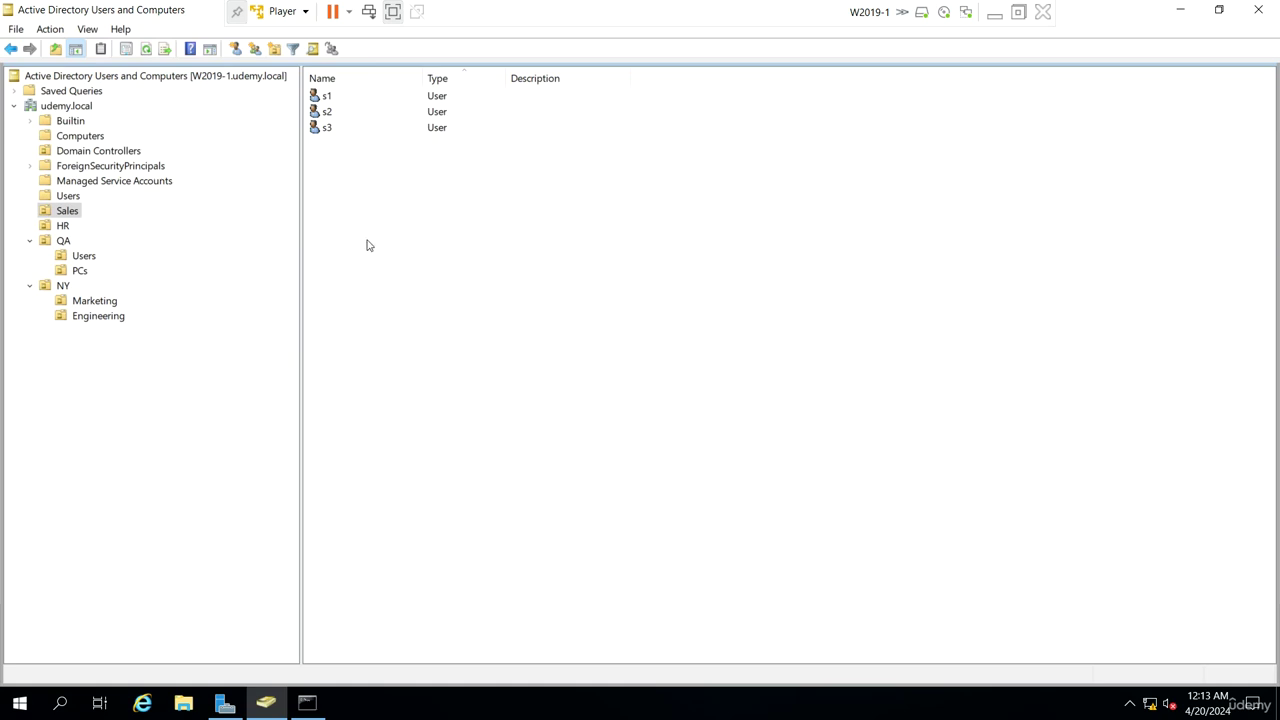
Reset s3's password to a new one that must be changed at next logon
{"action": "left_click", "coordinate": [327, 129]}
{"action": "right_click", "coordinate": [327, 129]}
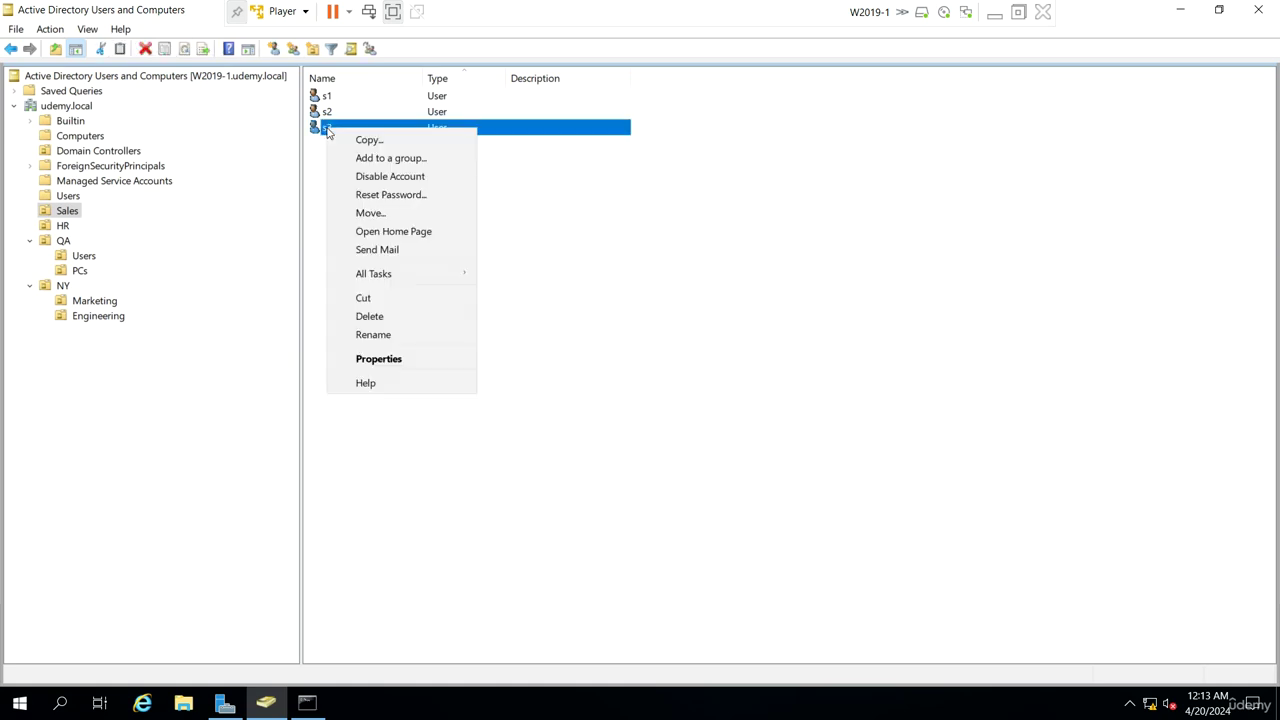
{"action": "left_click", "coordinate": [403, 197]}
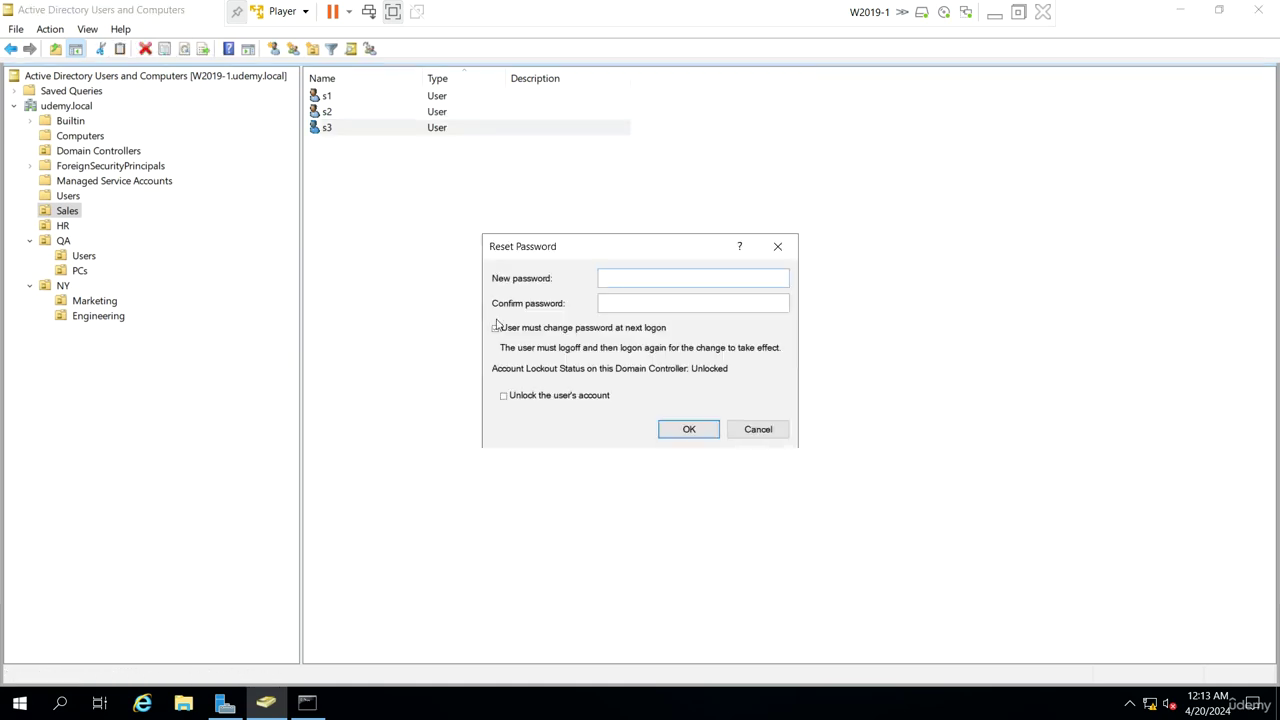
{"action": "type", "text": "•"}
{"action": "key", "text": "Tab"}
{"action": "left_click", "coordinate": [690, 430]}
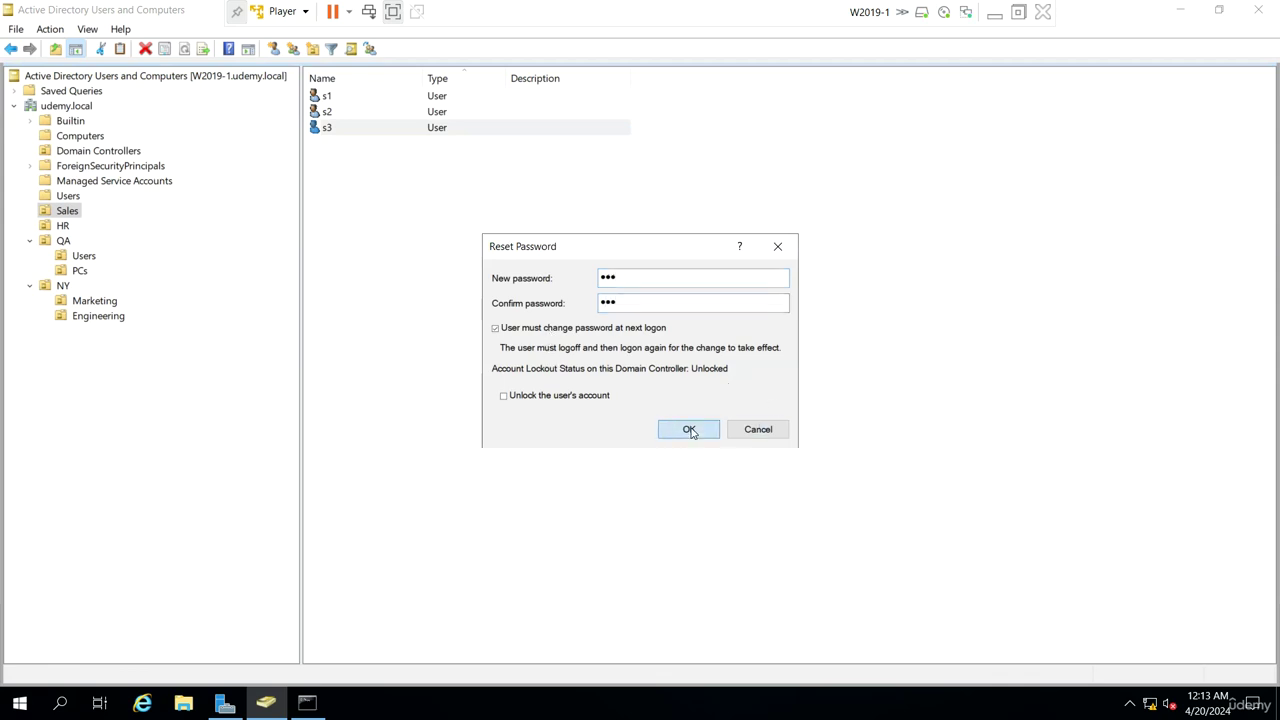
{"action": "left_click", "coordinate": [726, 470]}
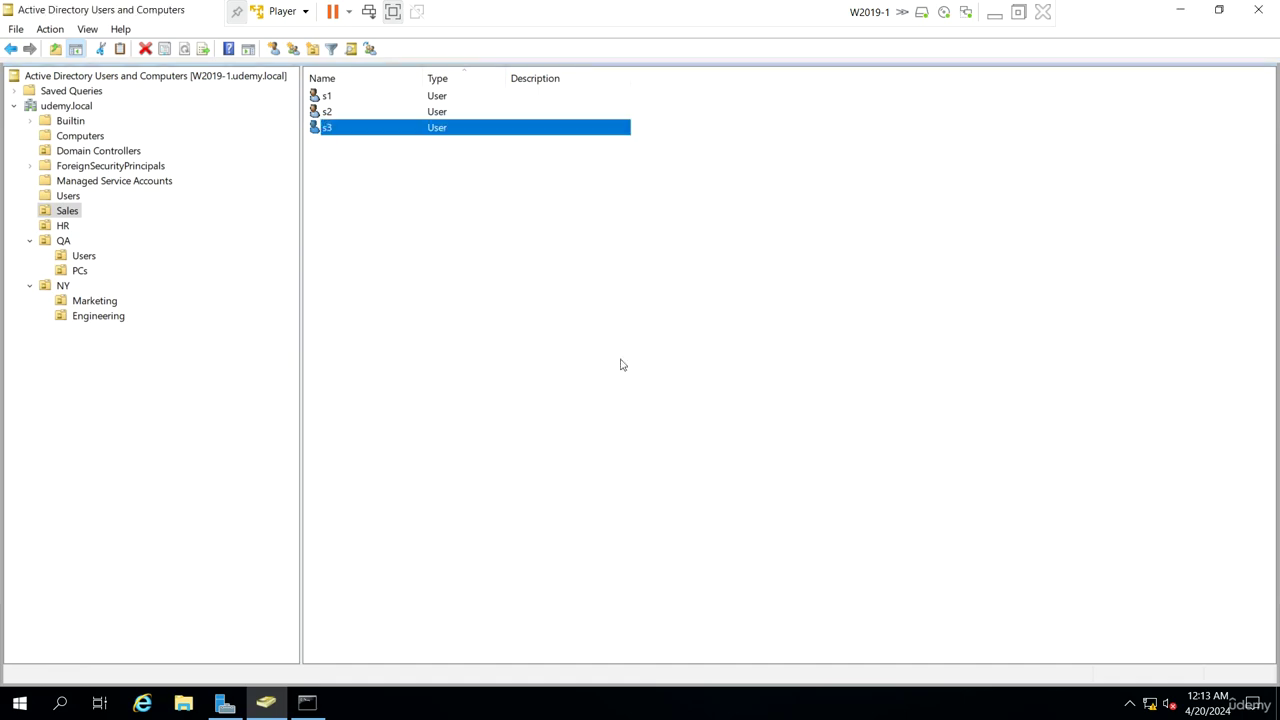
Minimize the server VM, move W10-2 to the lower right and bring W10-1 forward
{"action": "left_click", "coordinate": [994, 14]}
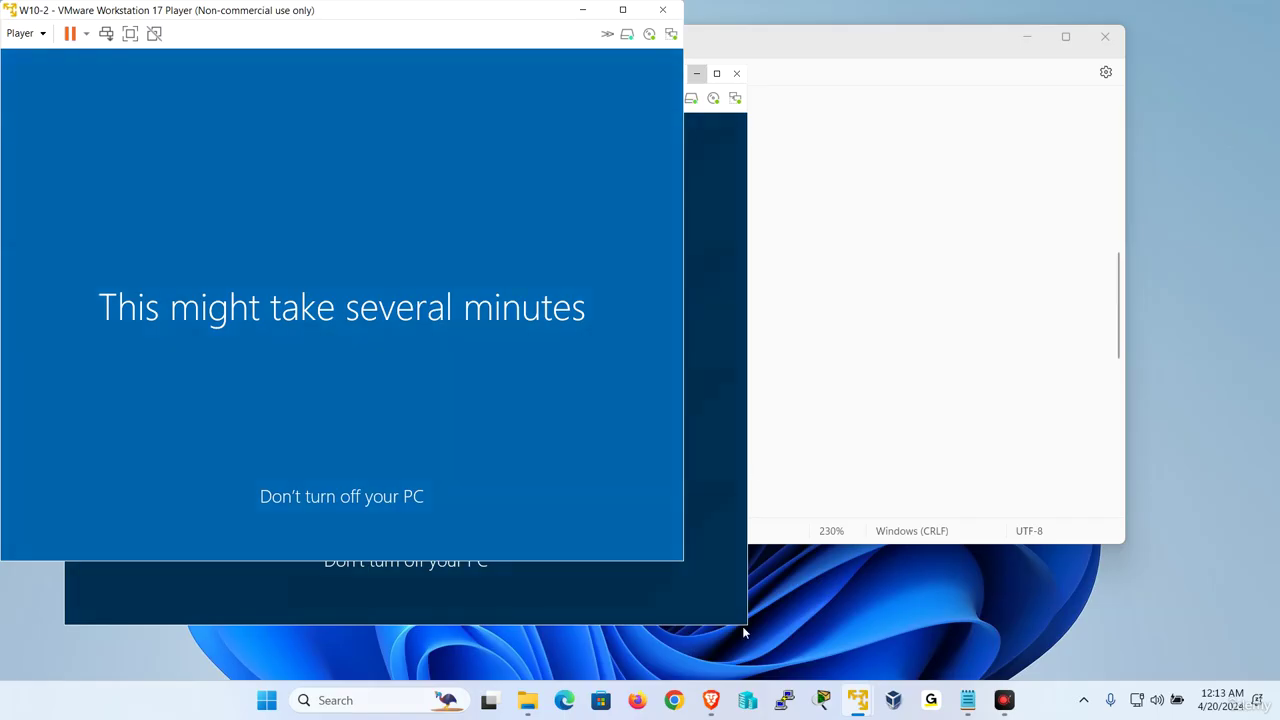
{"action": "left_click_drag", "start_coordinate": [396, 28], "coordinate": [846, 109]}
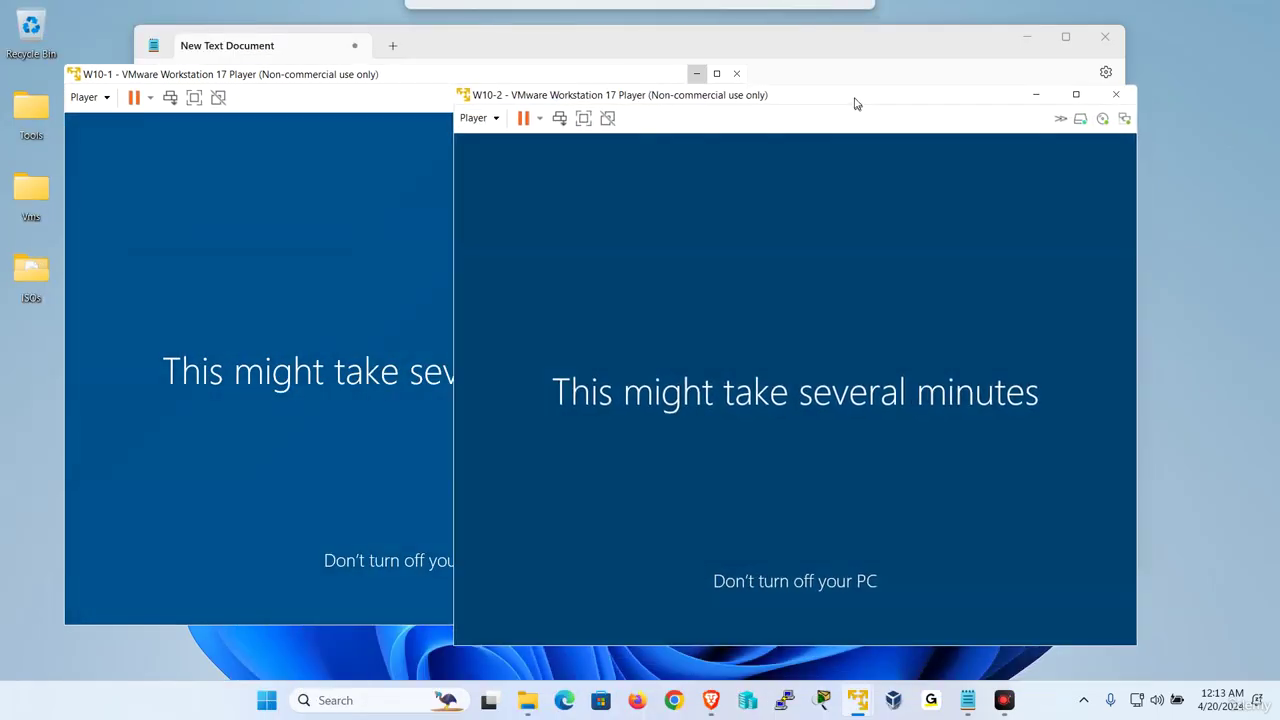
{"action": "left_click", "coordinate": [280, 82]}
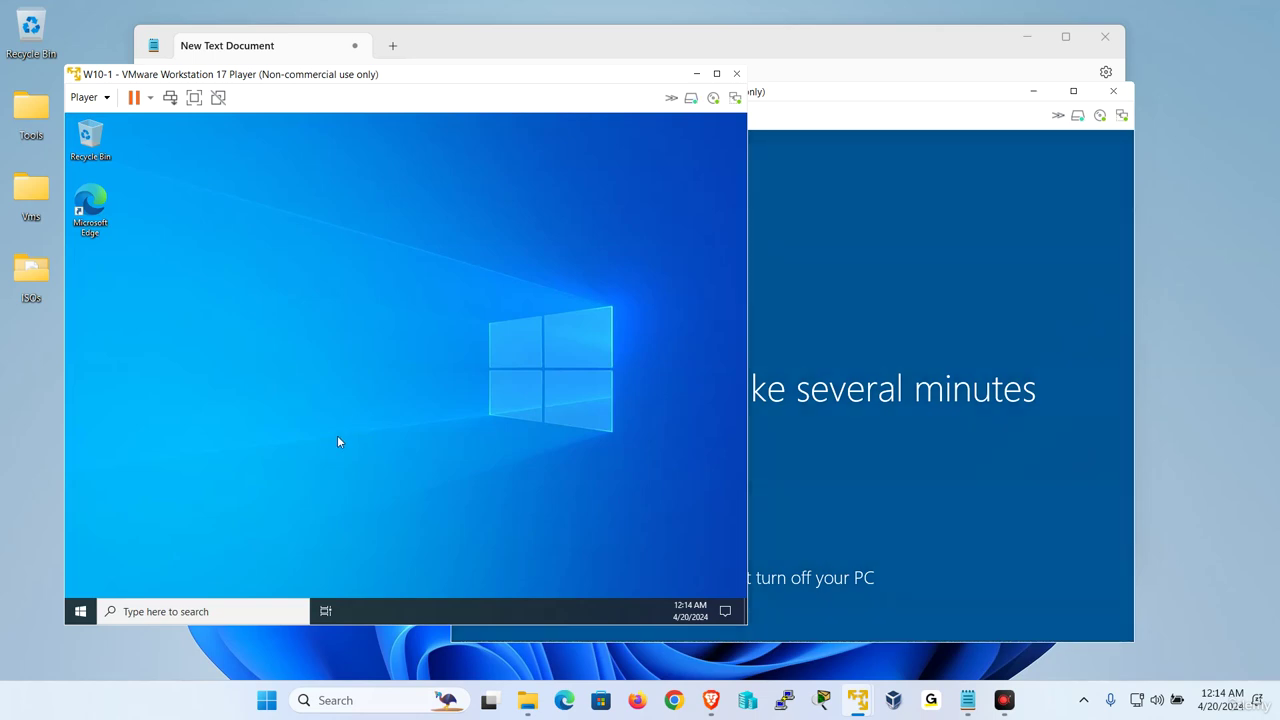
Sign s1 out of W10-1 by running logoff from the Run prompt
{"action": "right_click", "coordinate": [86, 608]}
{"action": "left_click", "coordinate": [135, 545]}
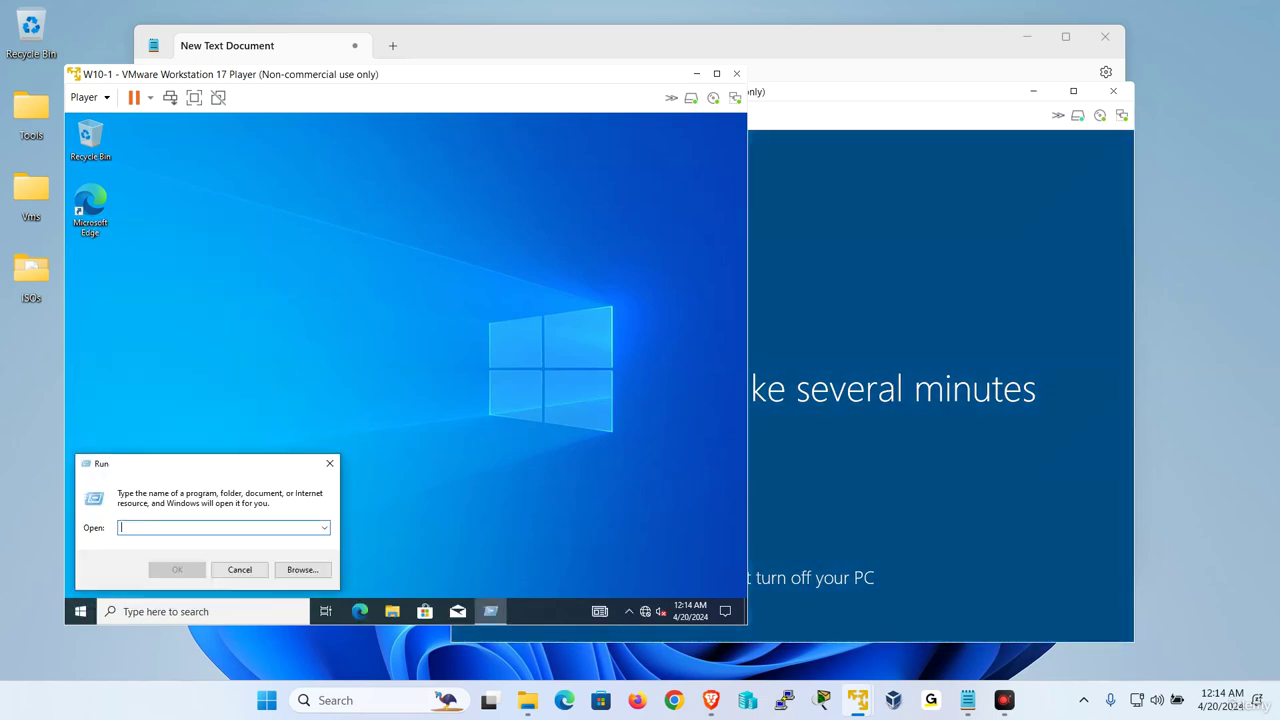
{"action": "type", "text": "logoff"}
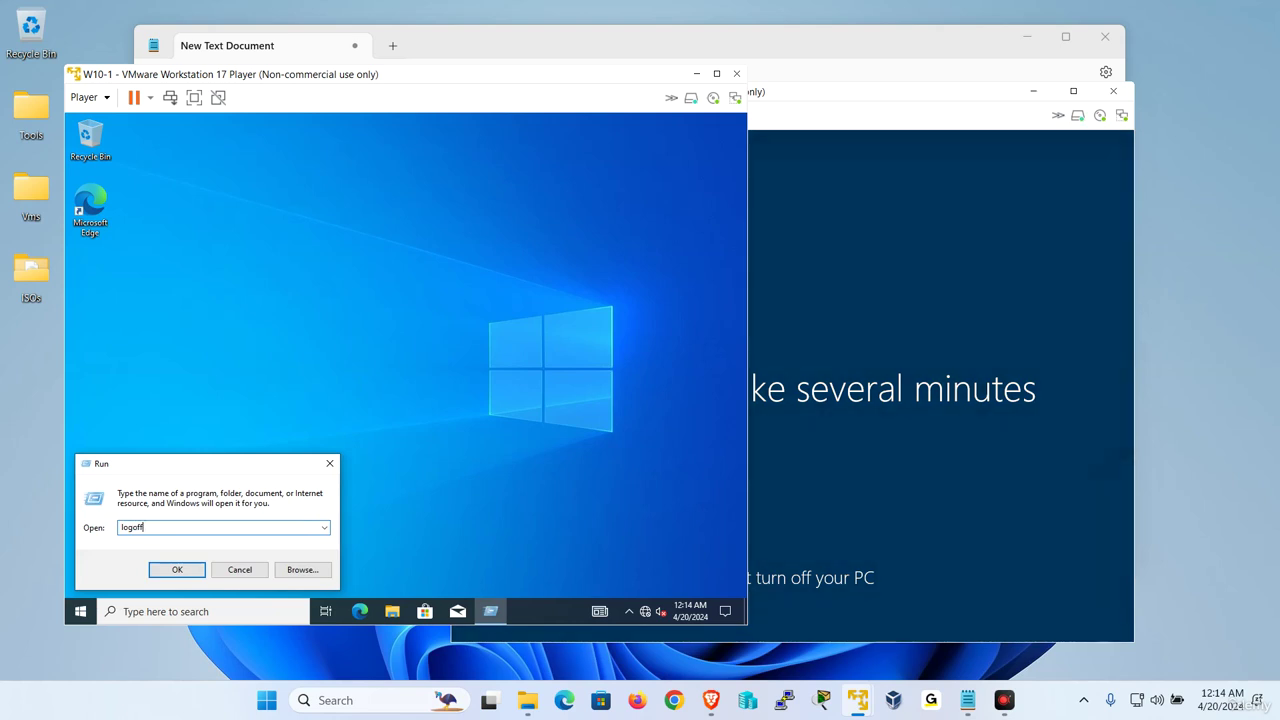
{"action": "key", "text": "Return"}
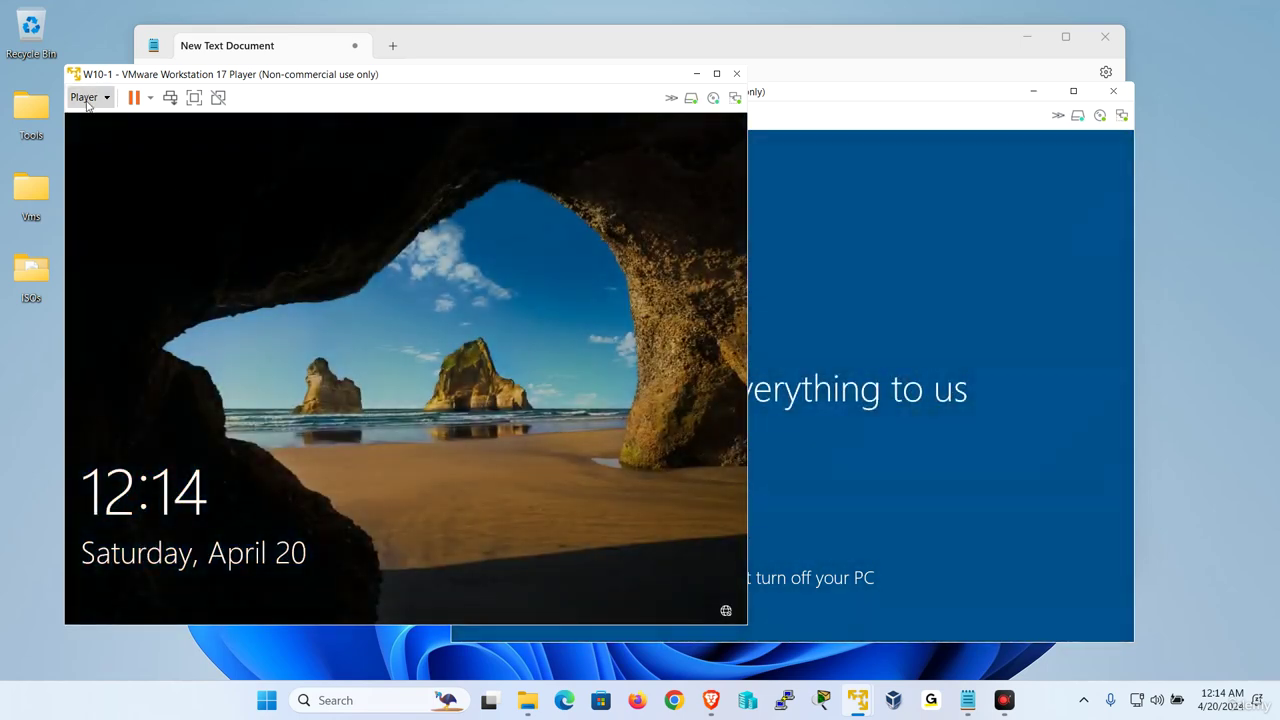
Bring up the W10-1 sign-in via Send Ctrl+Alt+Del and enter s3 under Other user
{"action": "left_click", "coordinate": [84, 97]}
{"action": "left_click", "coordinate": [132, 181]}
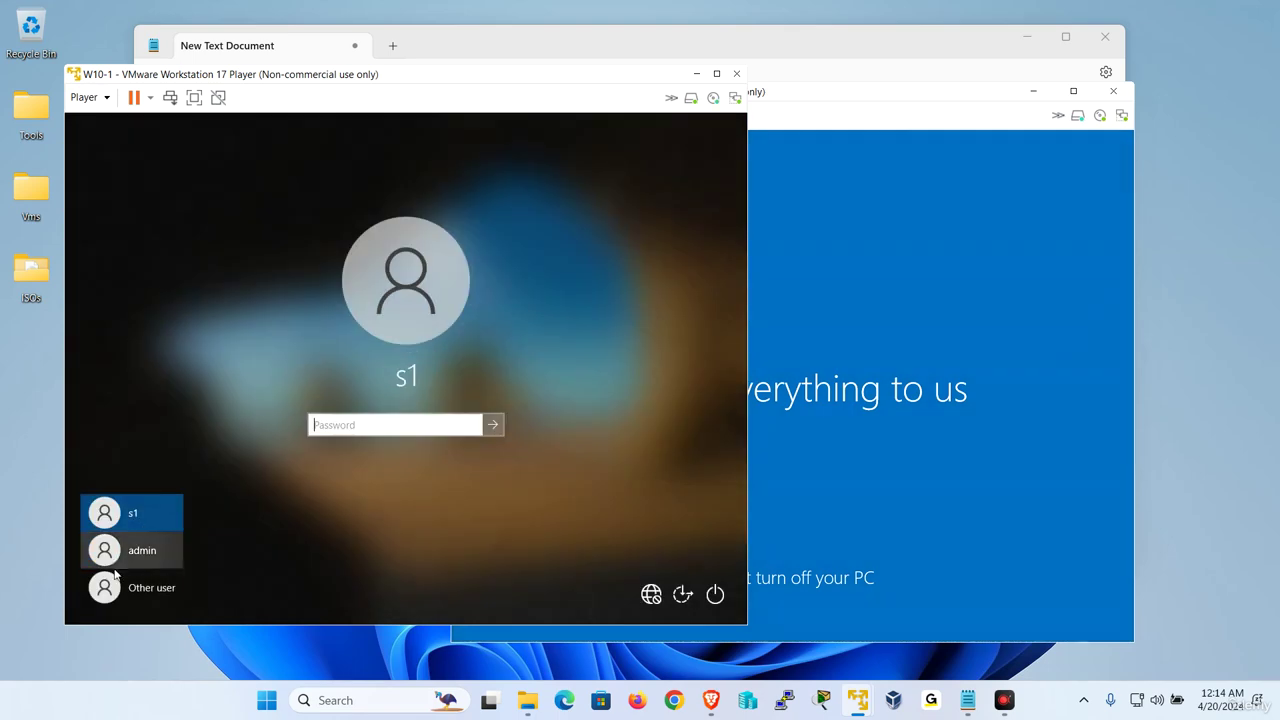
{"action": "left_click", "coordinate": [122, 587]}
{"action": "type", "text": "s"}
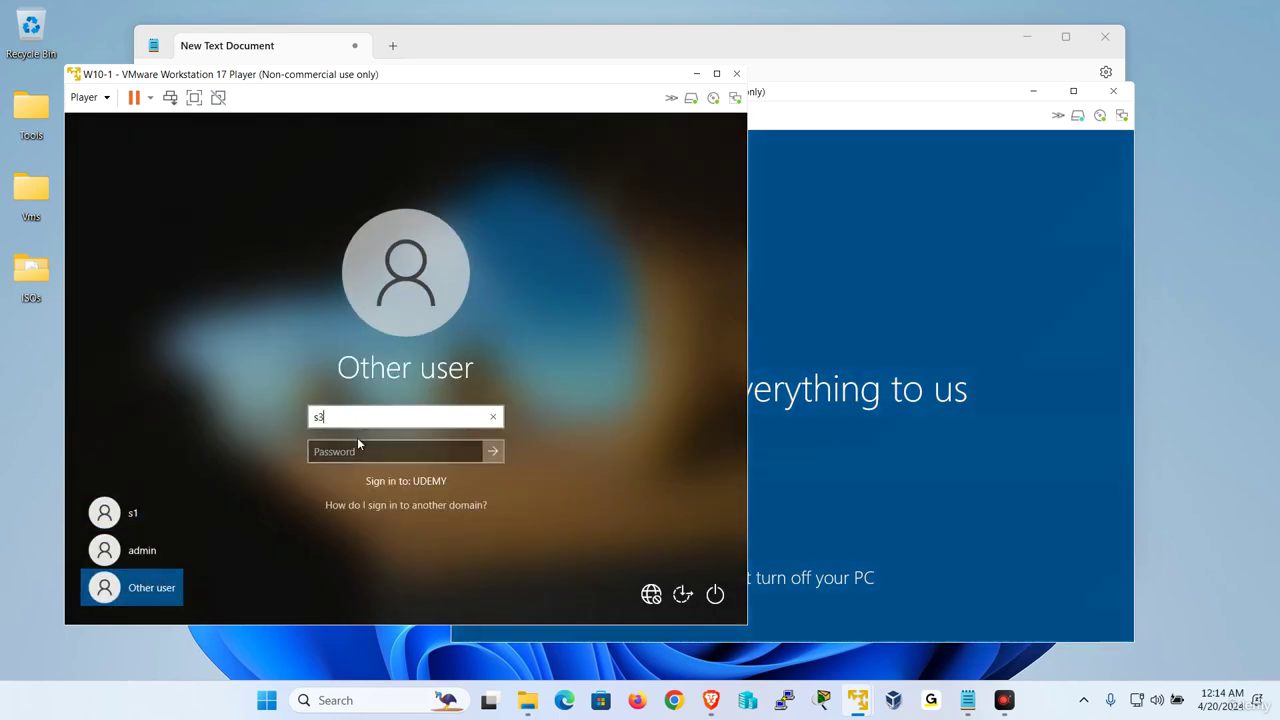
{"action": "type", "text": "3"}
{"action": "key", "text": "Tab"}
{"action": "key", "text": "Return"}
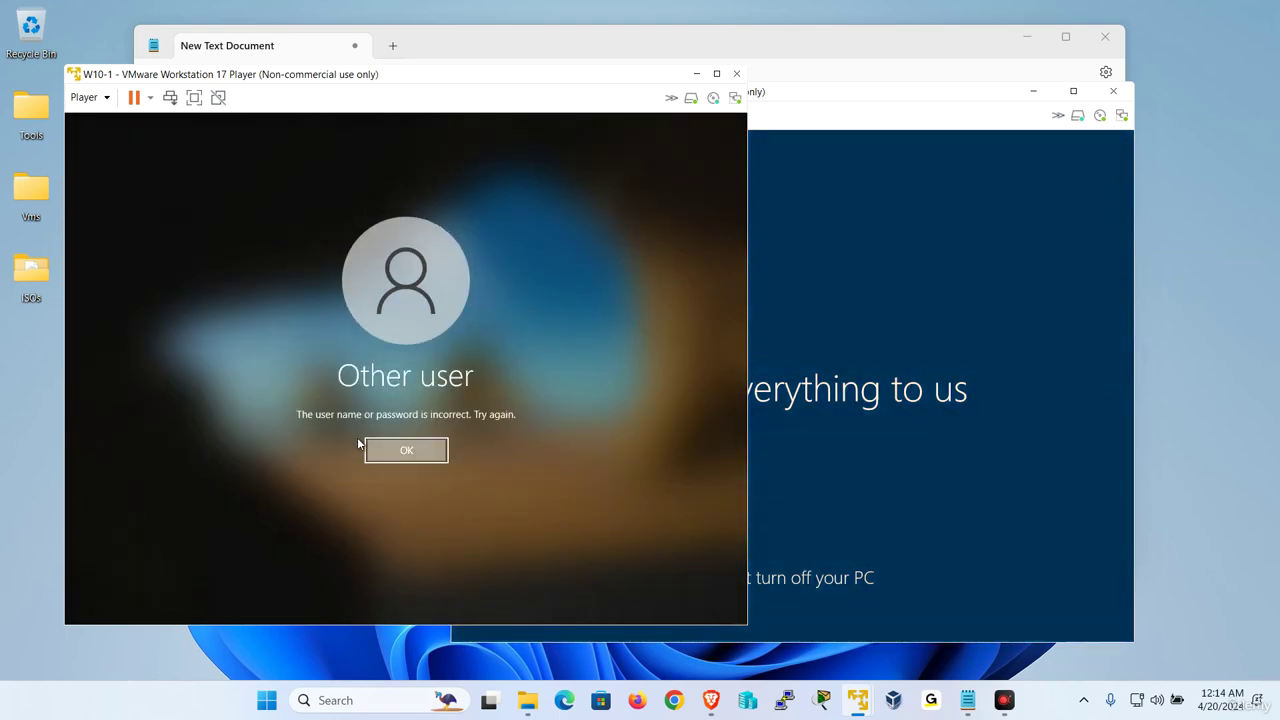
{"action": "key", "text": "Return"}
Sign in as s3 with its password and set the required new password
{"action": "type", "text": "•••"}
{"action": "key", "text": "Return"}
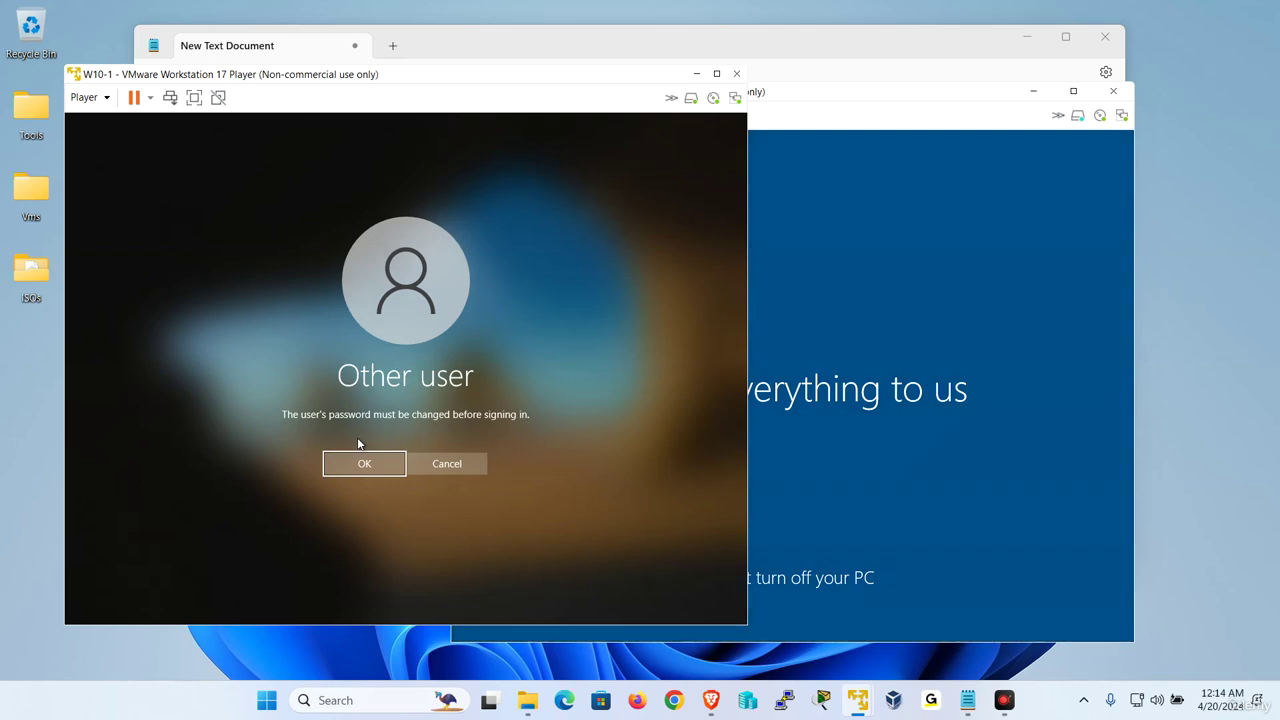
{"action": "key", "text": "Return"}
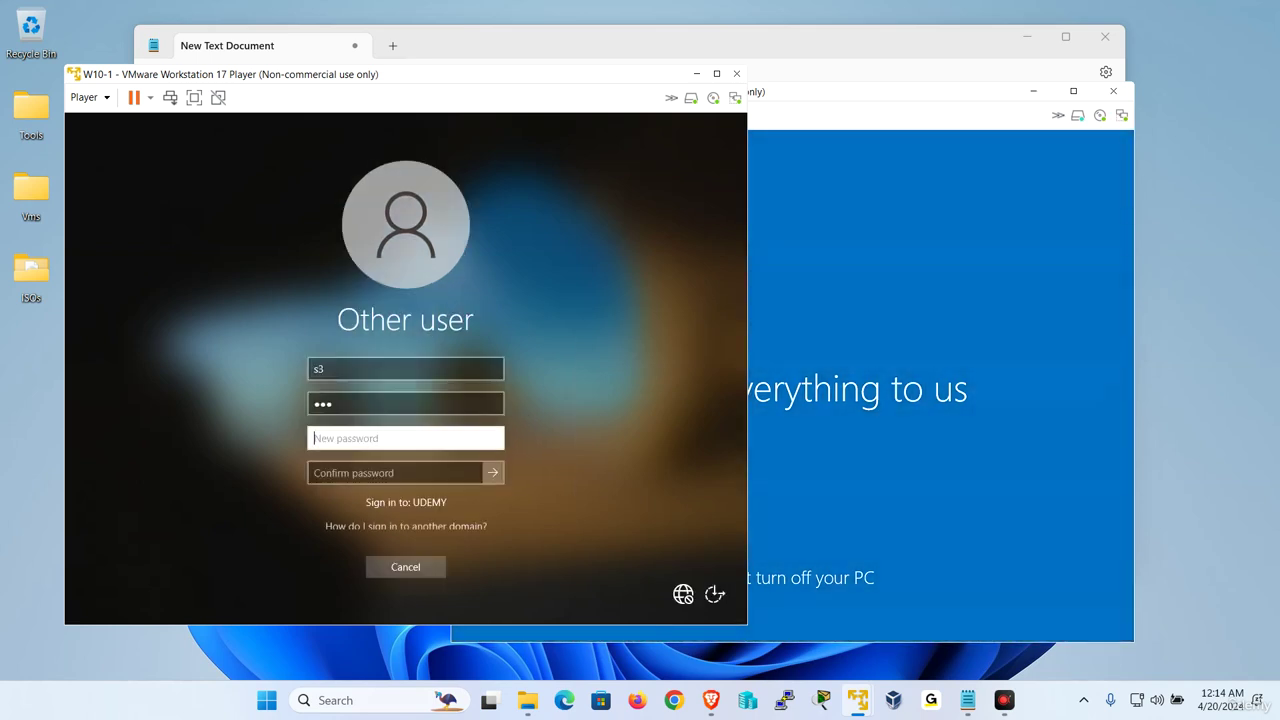
{"action": "key", "text": "Return"}
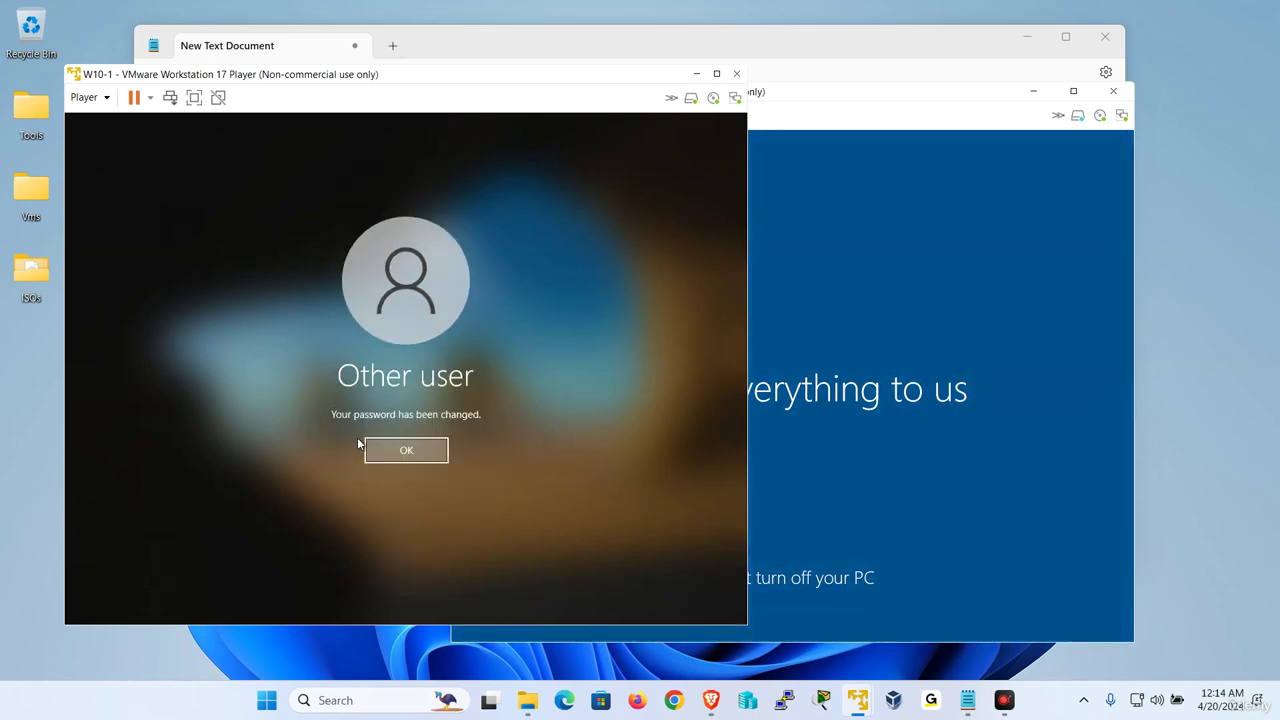
{"action": "key", "text": "Return"}
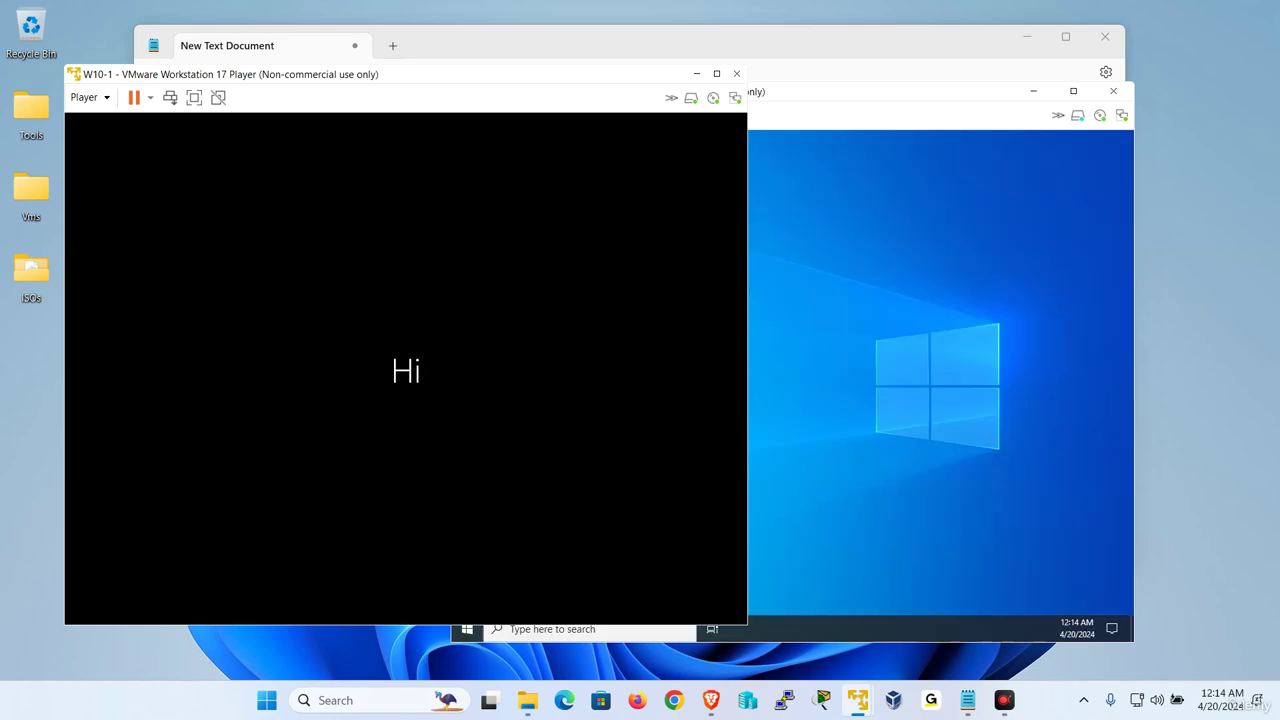
On W10-2, open a Command Prompt via Win+R and clear it with cls
{"action": "left_click", "coordinate": [881, 381]}
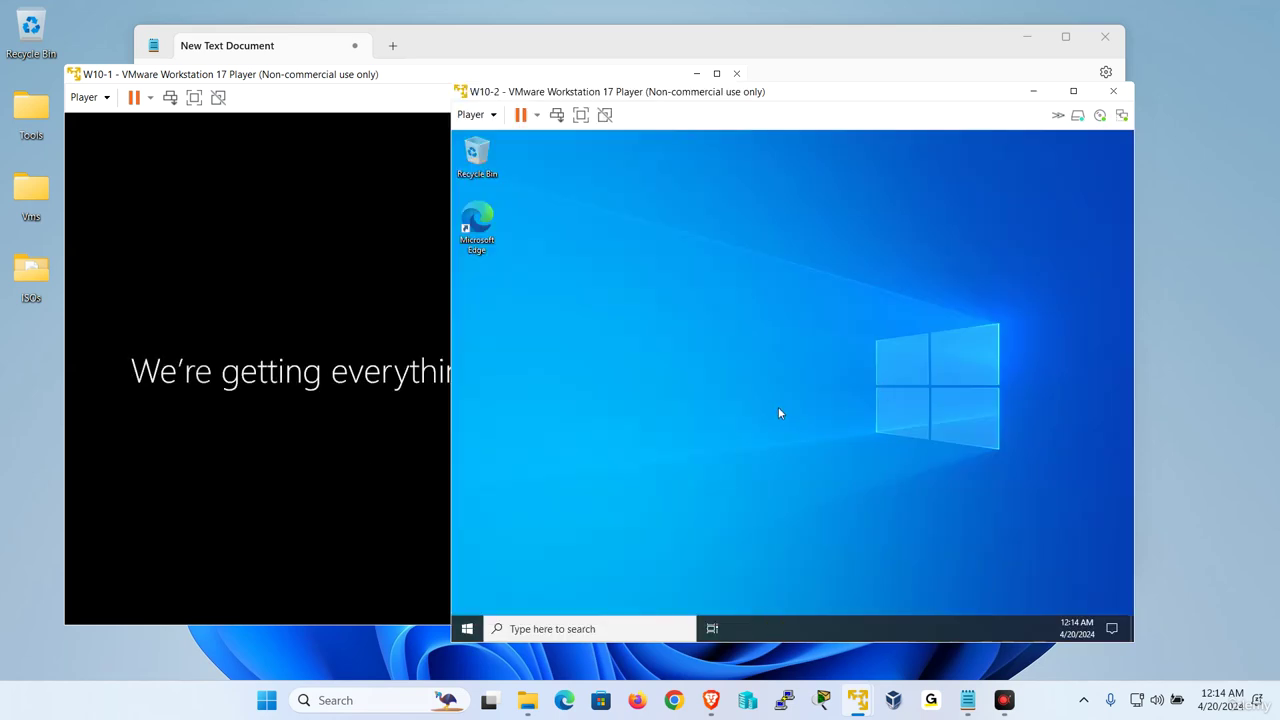
{"action": "key", "text": "super+r"}
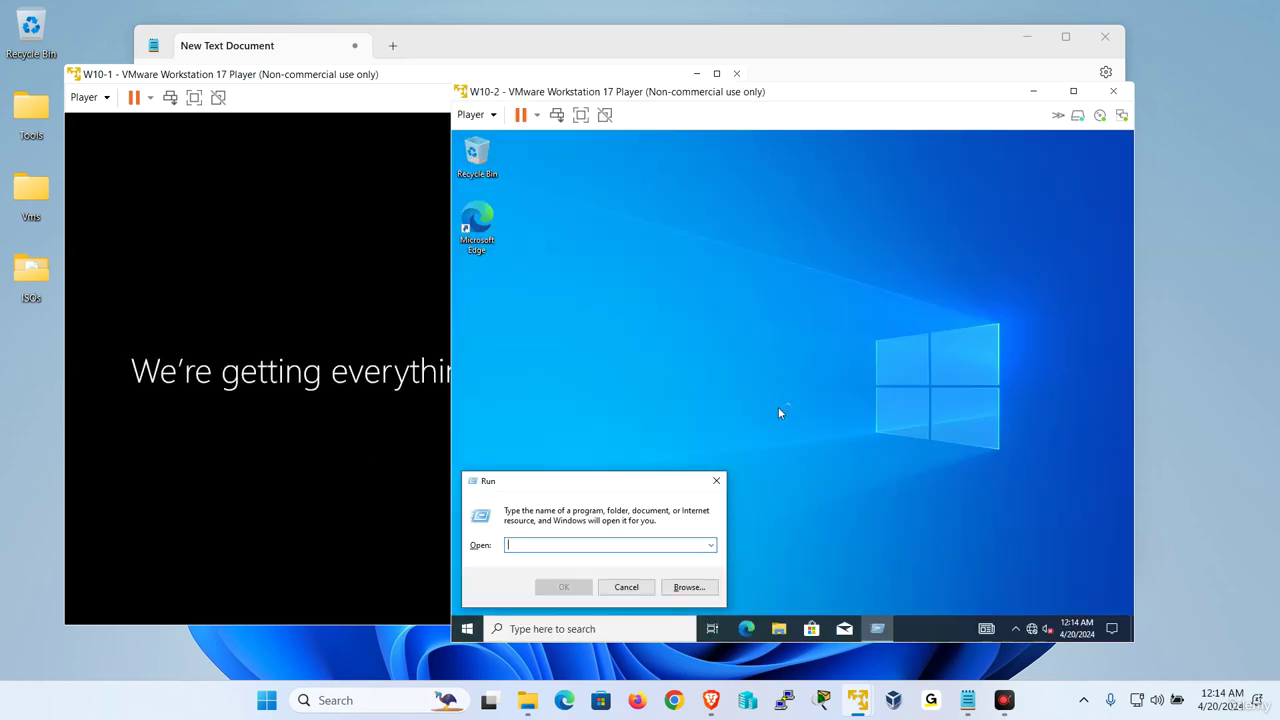
{"action": "key", "text": "Return"}
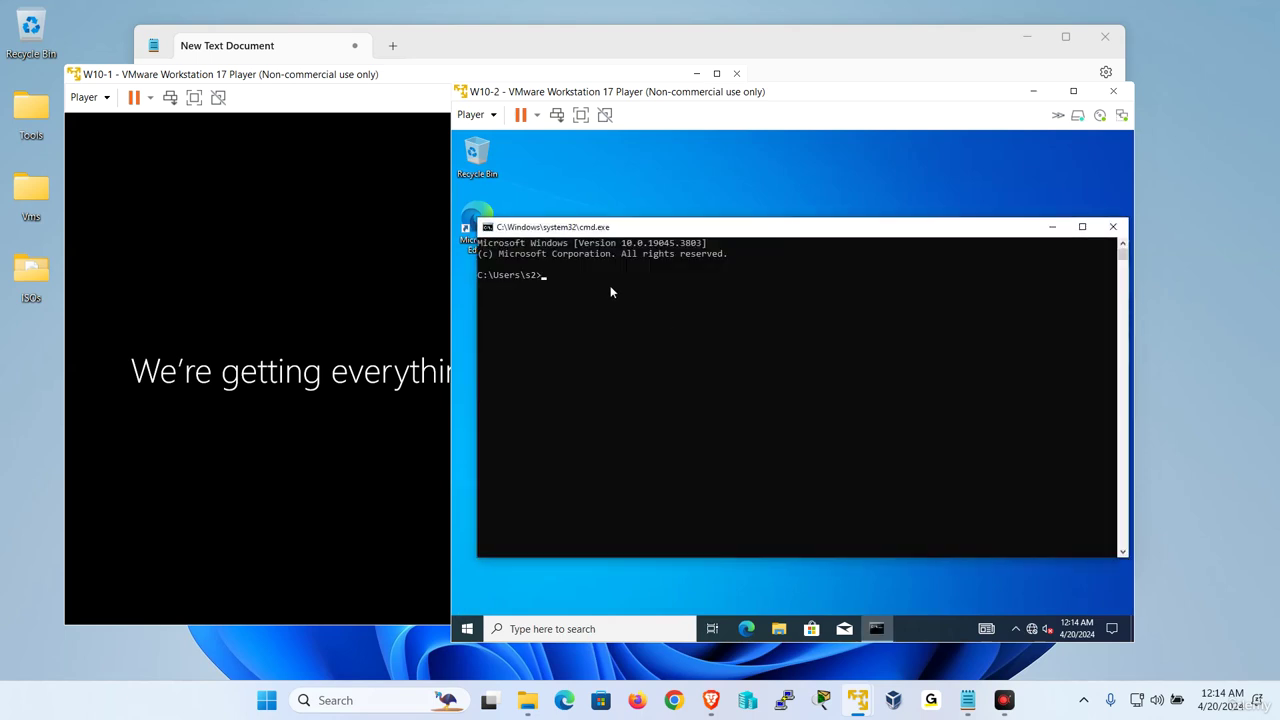
{"action": "scroll", "coordinate": [614, 328], "scroll_direction": "up", "scroll_amount": 4}
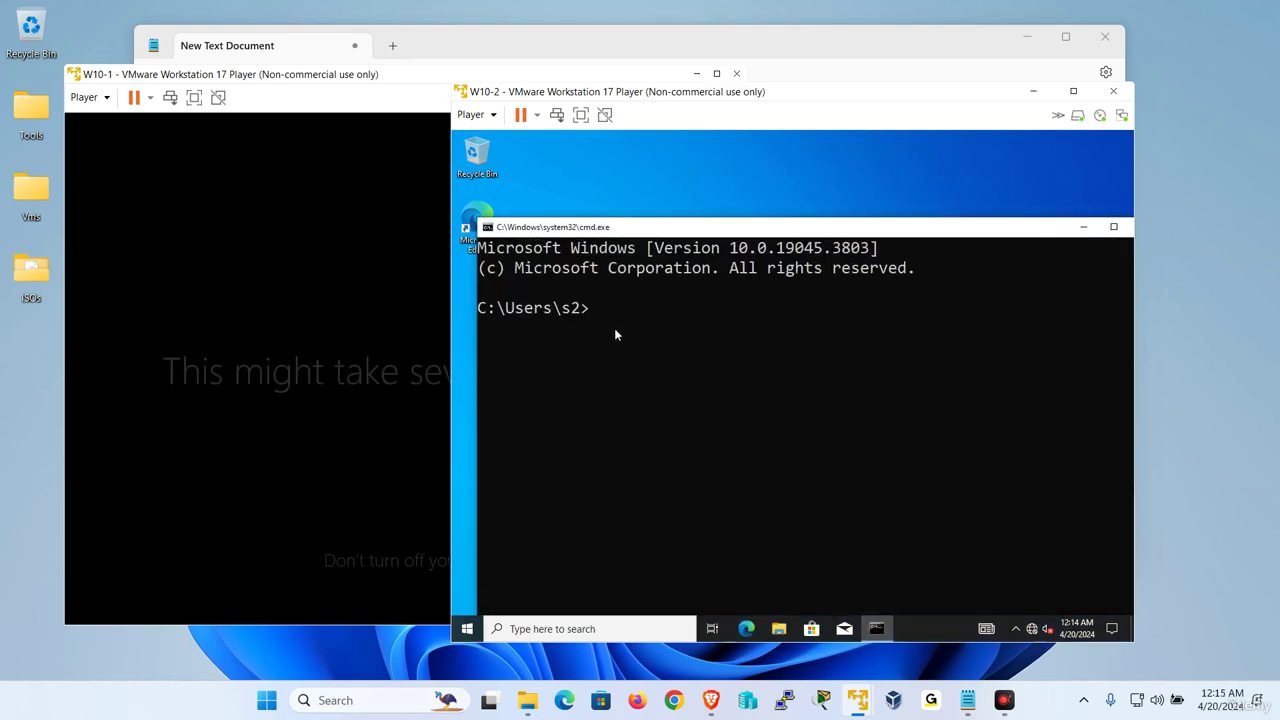
{"action": "type", "text": "cls"}
{"action": "key", "text": "Return"}
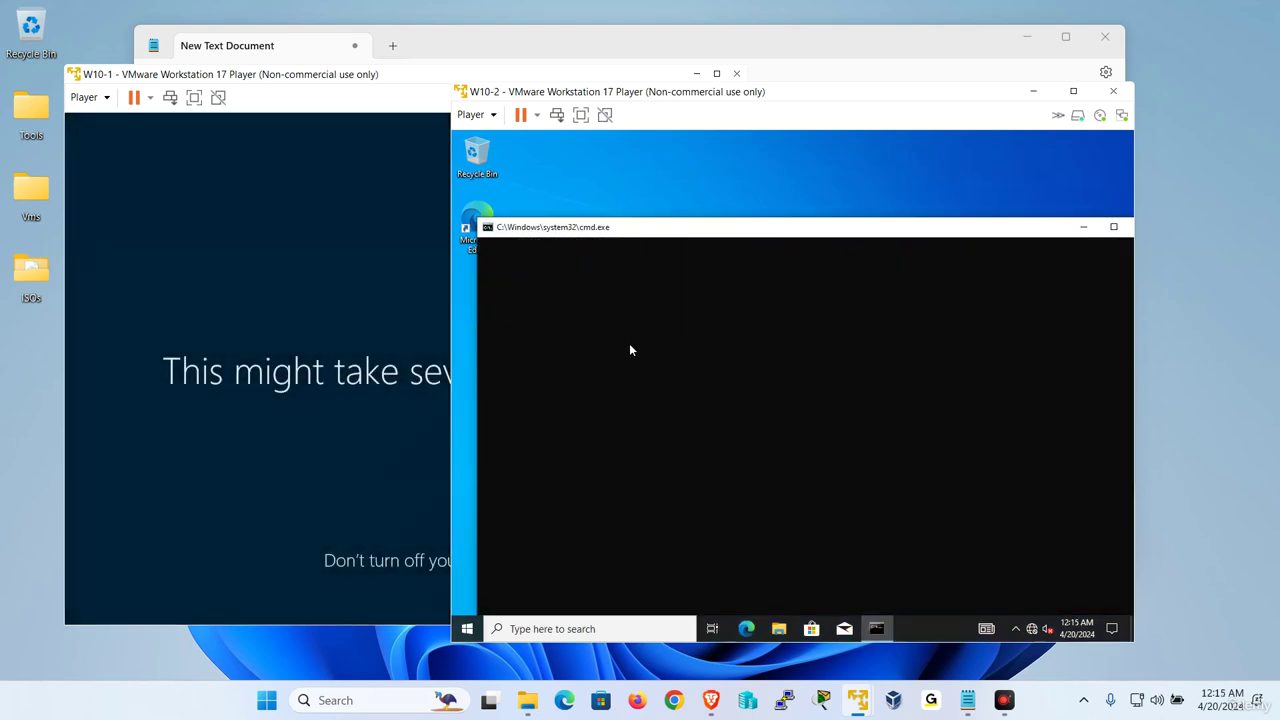
Change s2's password via Send Ctrl+Alt+Del > Change a password, entering the new password twice
{"action": "left_click", "coordinate": [474, 114]}
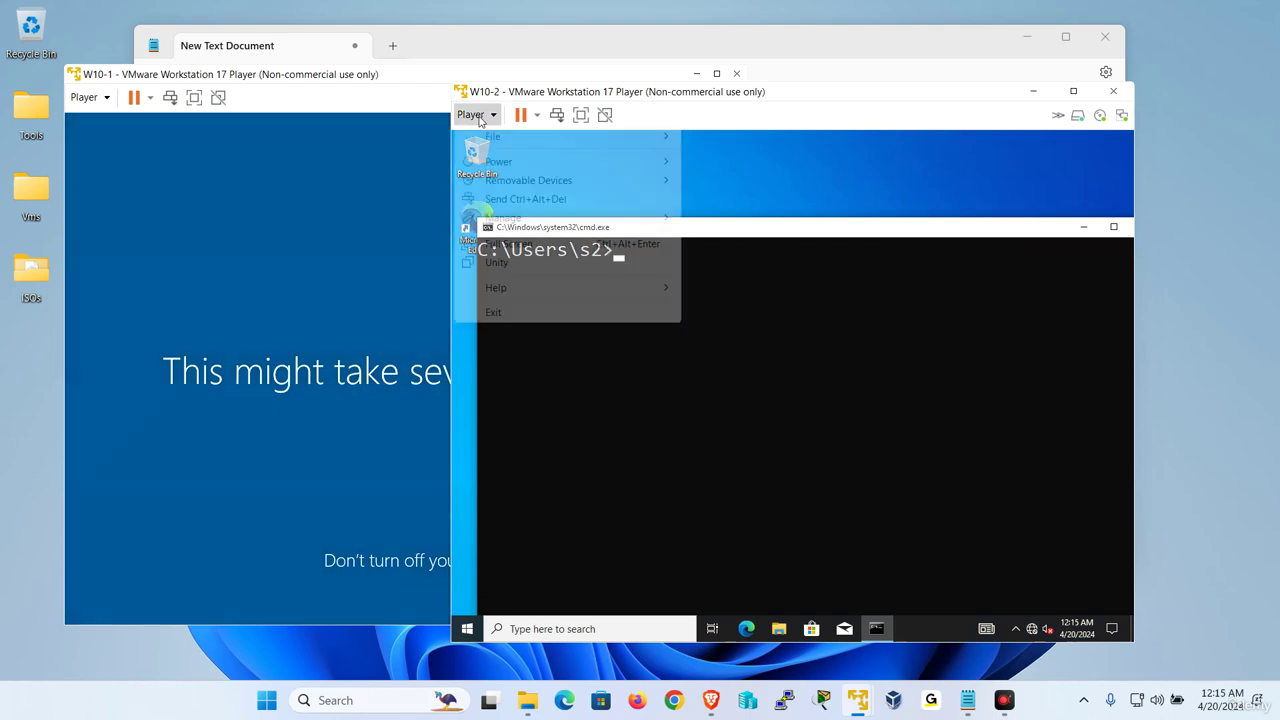
{"action": "left_click", "coordinate": [542, 199]}
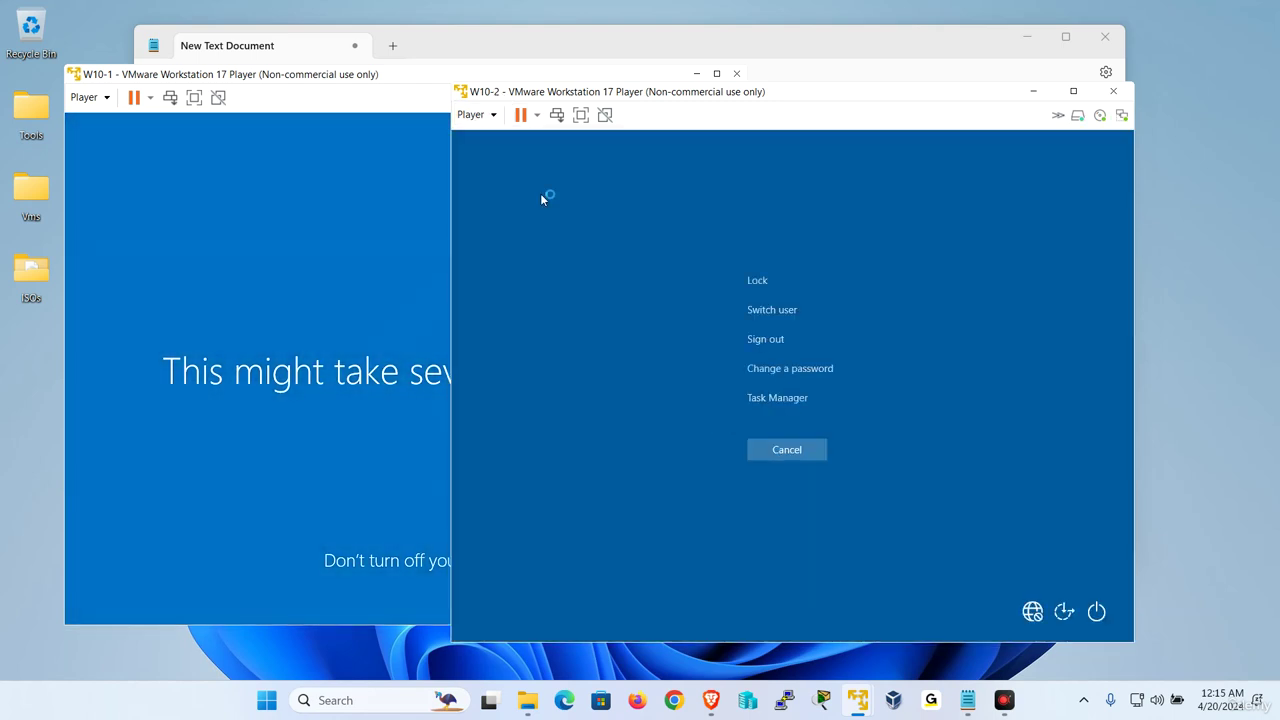
{"action": "left_click", "coordinate": [794, 368]}
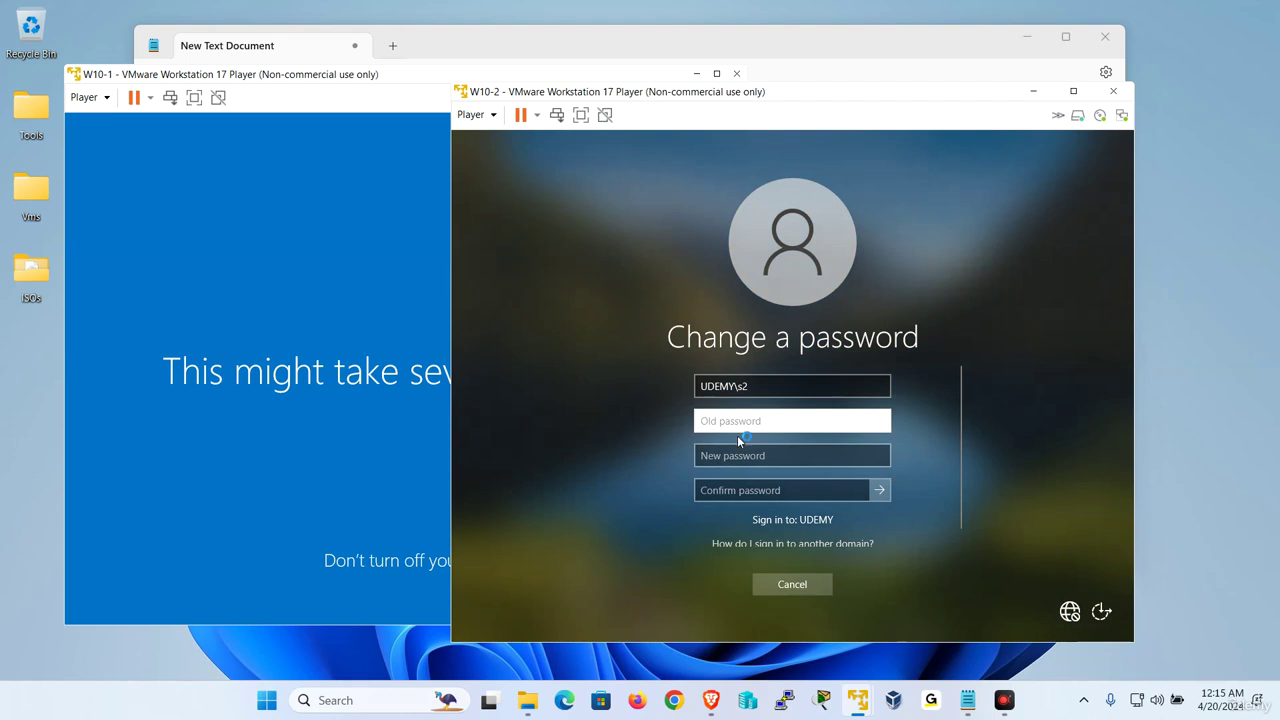
{"action": "key", "text": "Tab"}
{"action": "type", "text": "123"}
{"action": "key", "text": "Tab"}
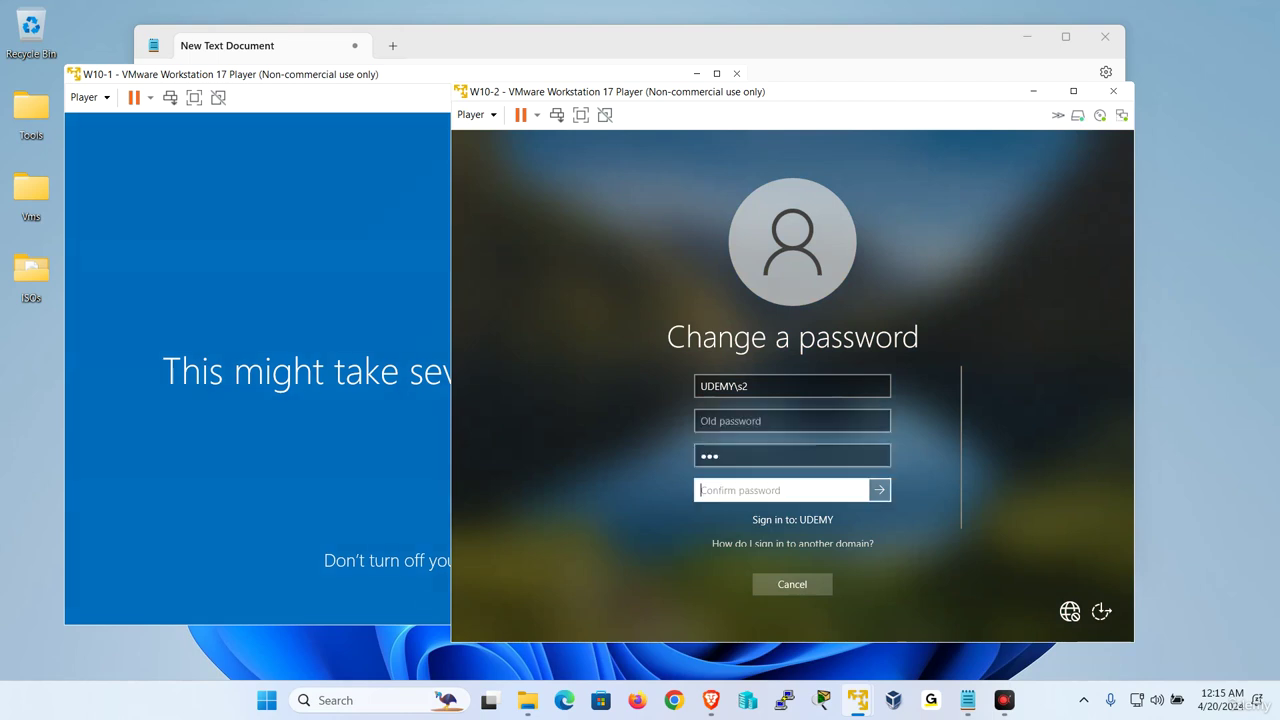
{"action": "type", "text": "123"}
{"action": "left_click", "coordinate": [880, 490]}
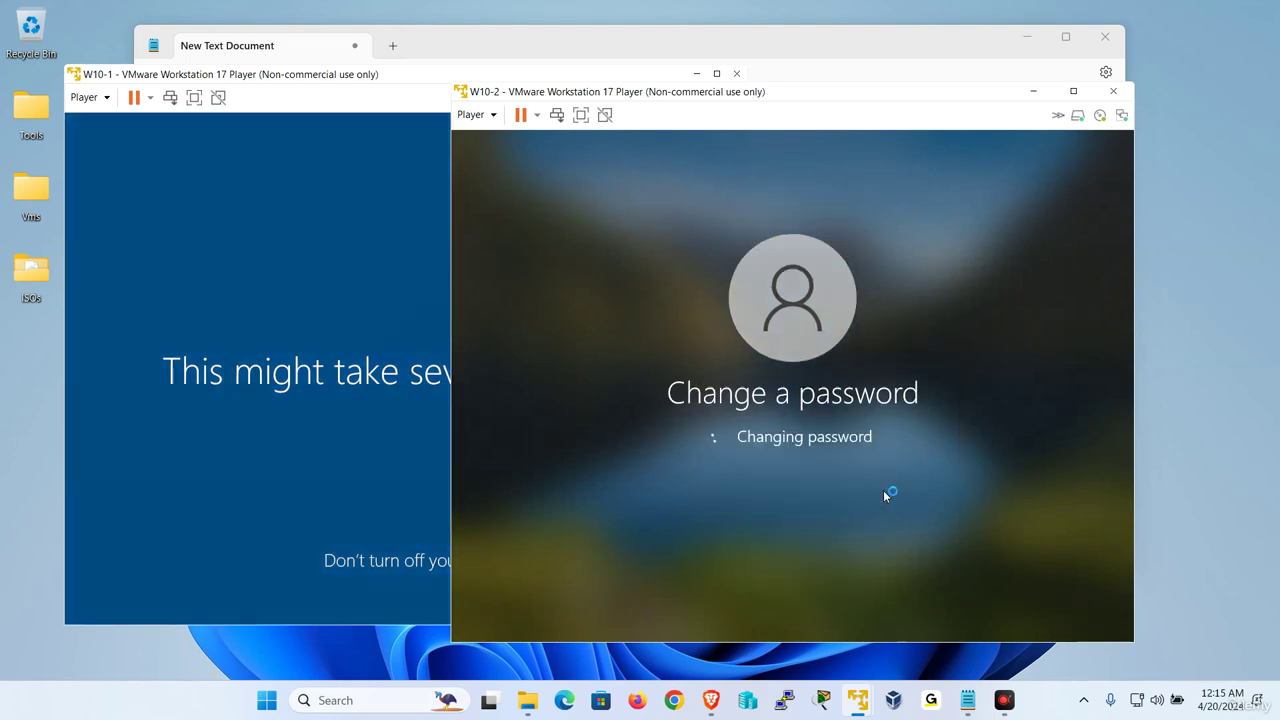
{"action": "left_click", "coordinate": [812, 476]}
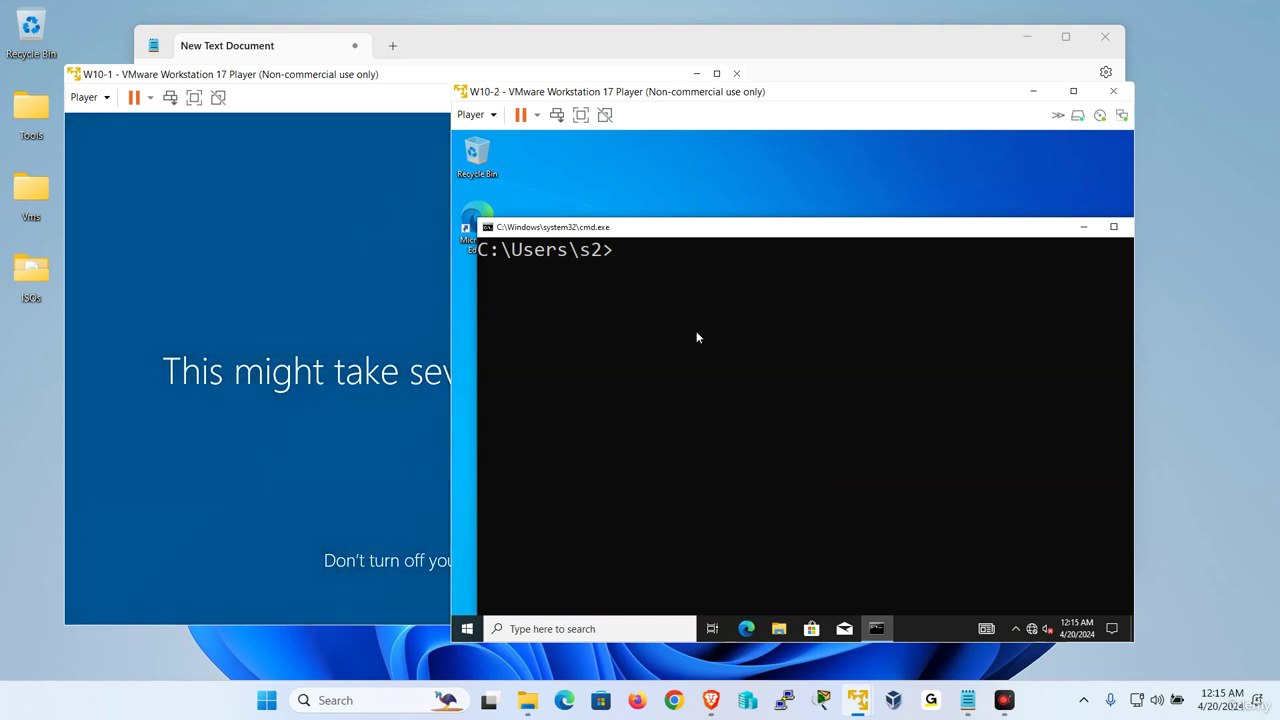
On W2019-1, create user s4 in Sales with 'User cannot change password' checked and no forced change
{"action": "mouse_move", "coordinate": [860, 697]}
{"action": "left_click", "coordinate": [767, 572]}
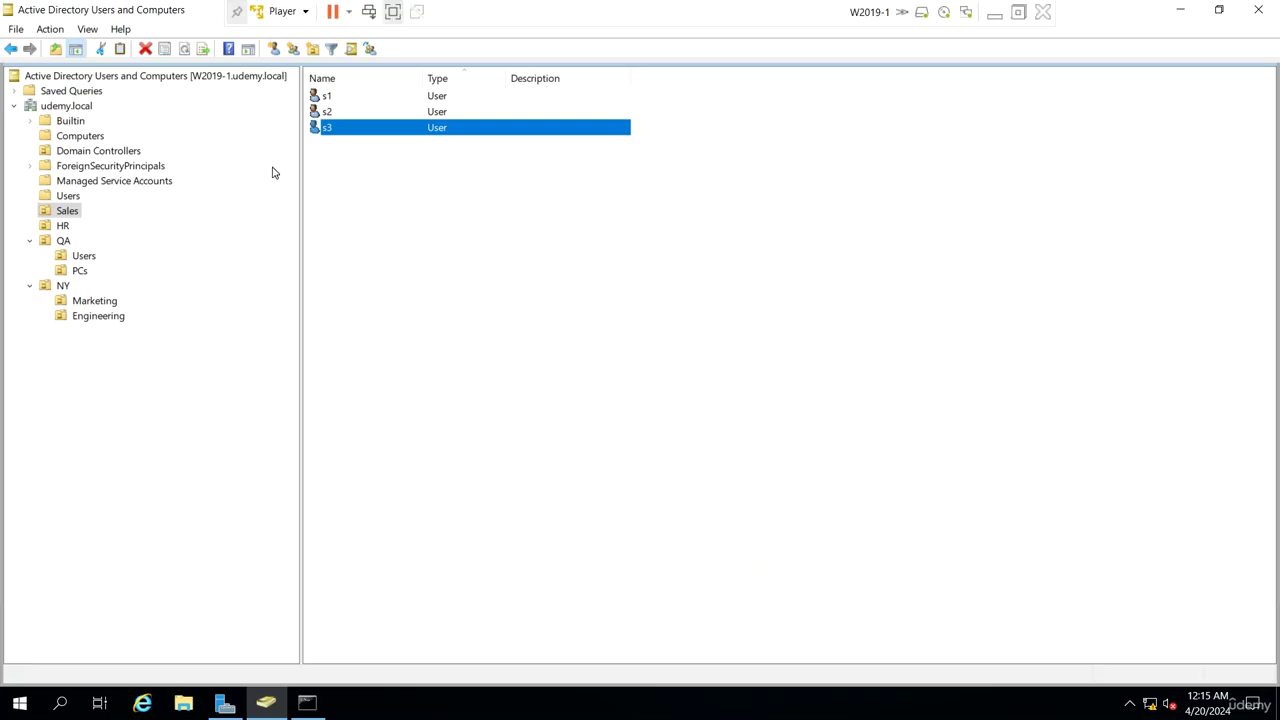
{"action": "right_click", "coordinate": [433, 221]}
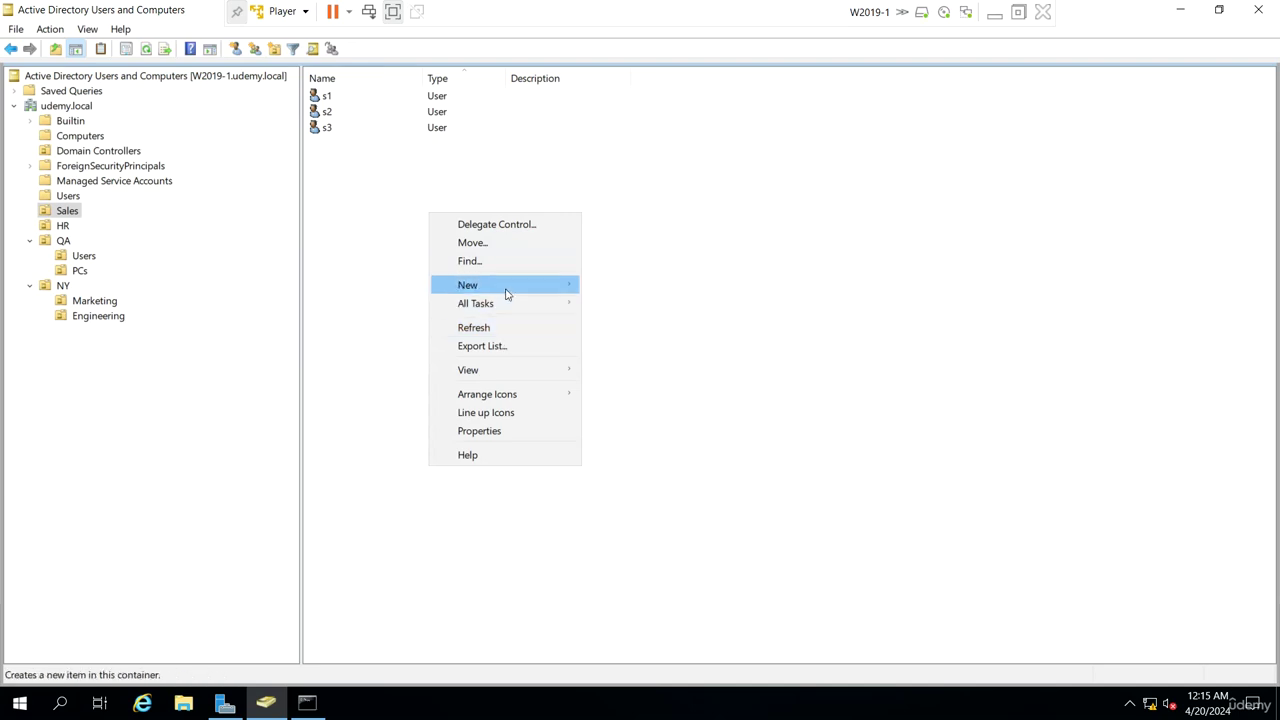
{"action": "mouse_move", "coordinate": [508, 292]}
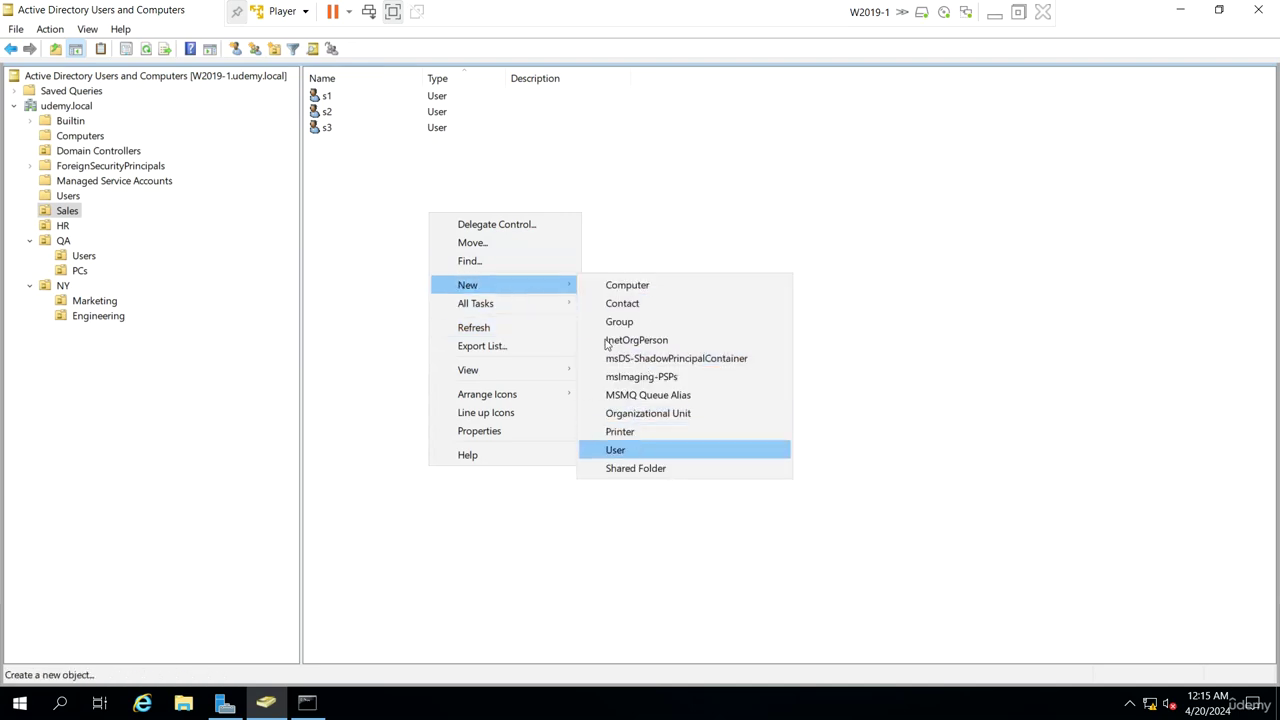
{"action": "key", "text": "Return"}
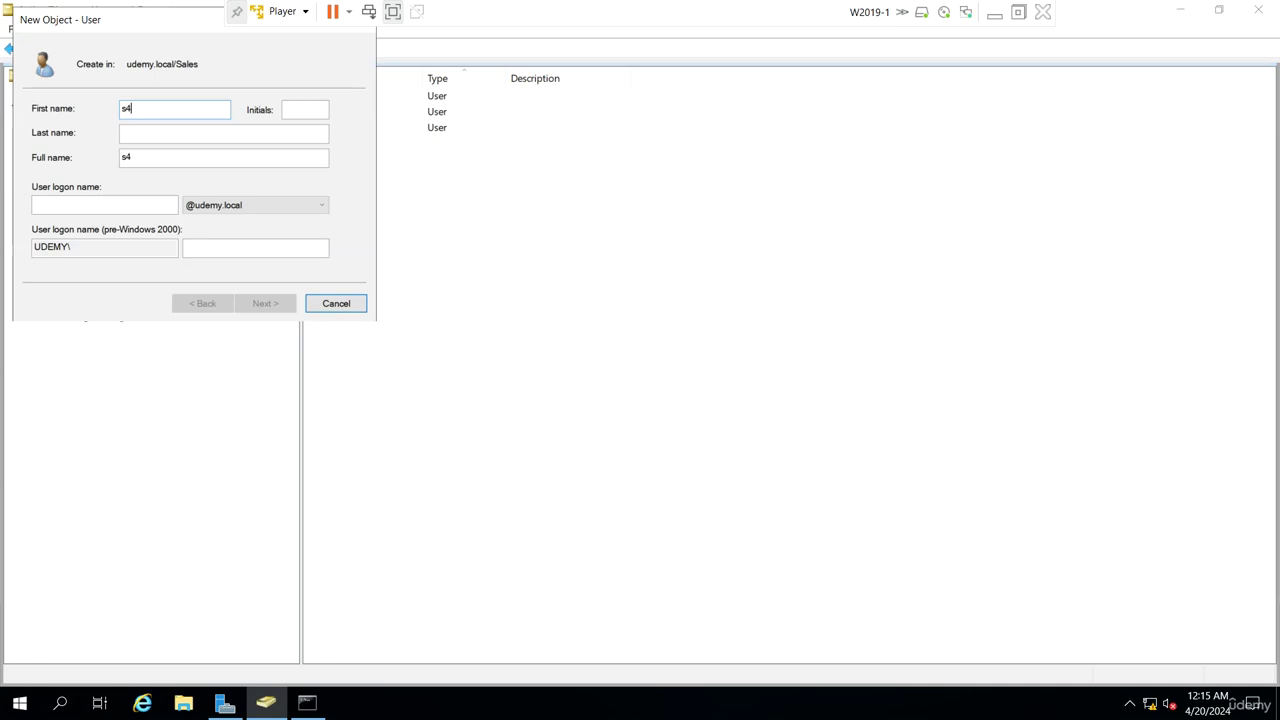
{"action": "key", "text": "Tab"}
{"action": "type", "text": "s"}
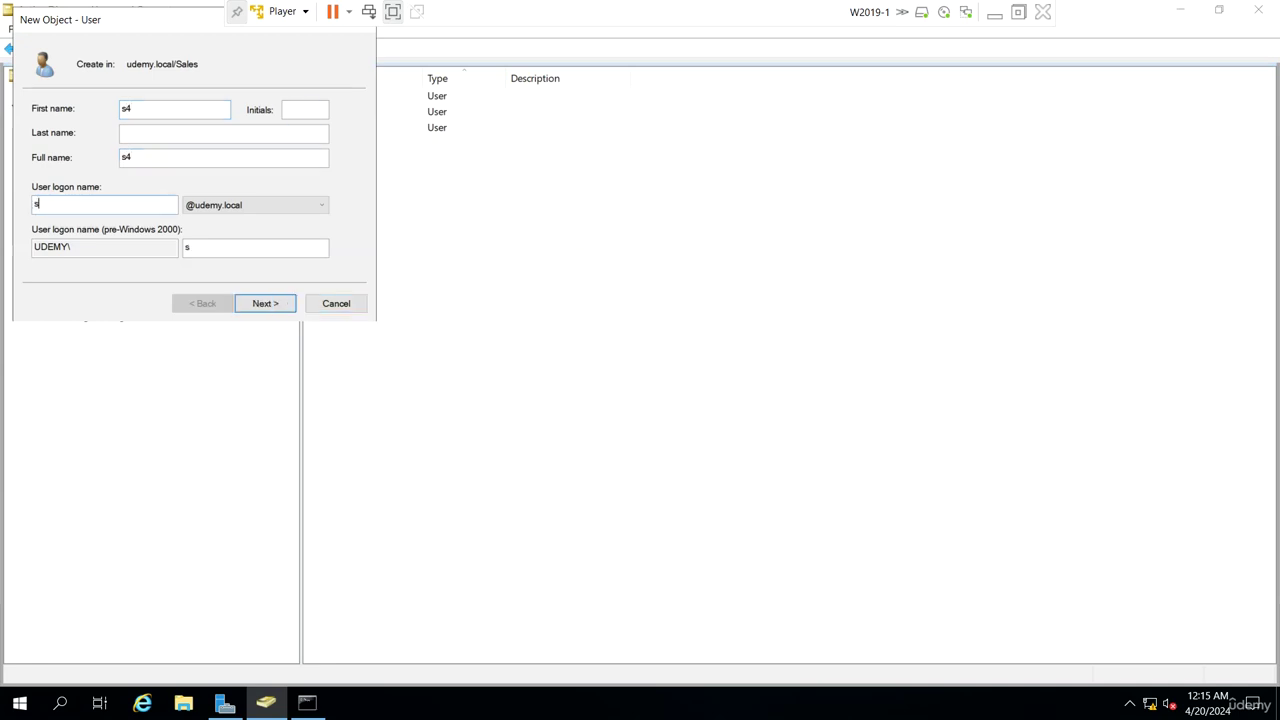
{"action": "key", "text": "Return"}
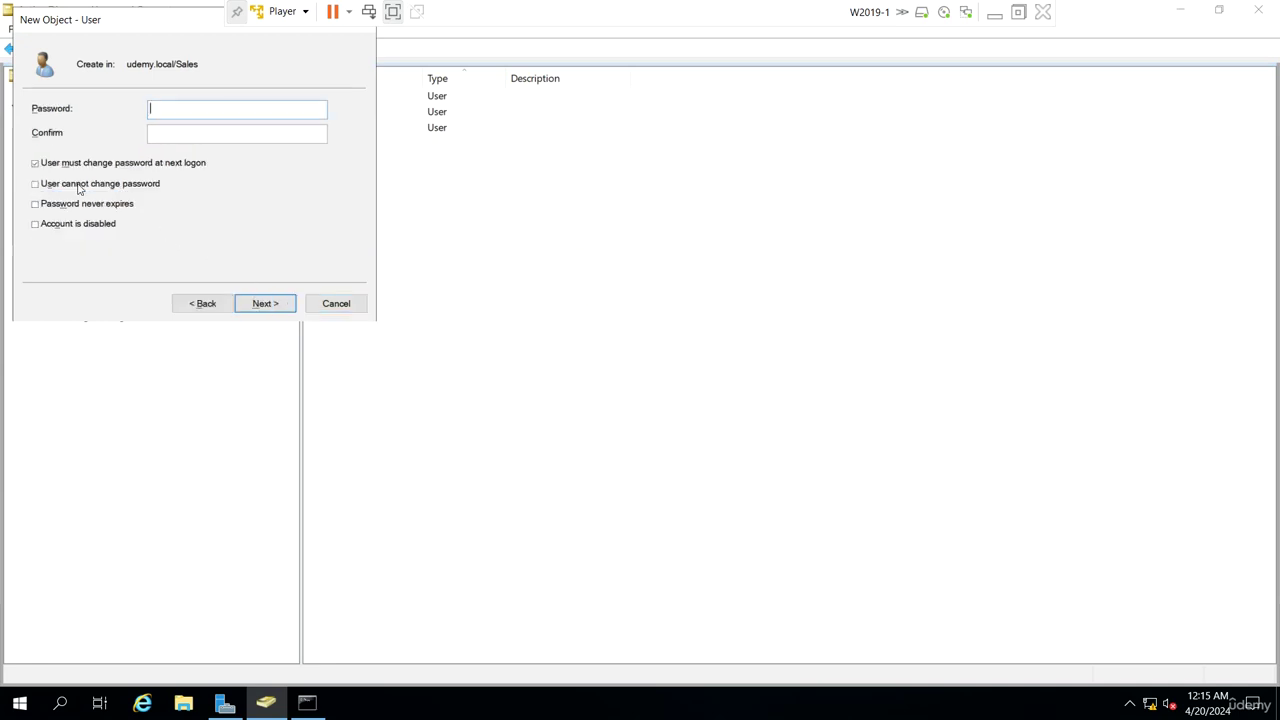
{"action": "left_click", "coordinate": [74, 166]}
{"action": "left_click", "coordinate": [58, 189]}
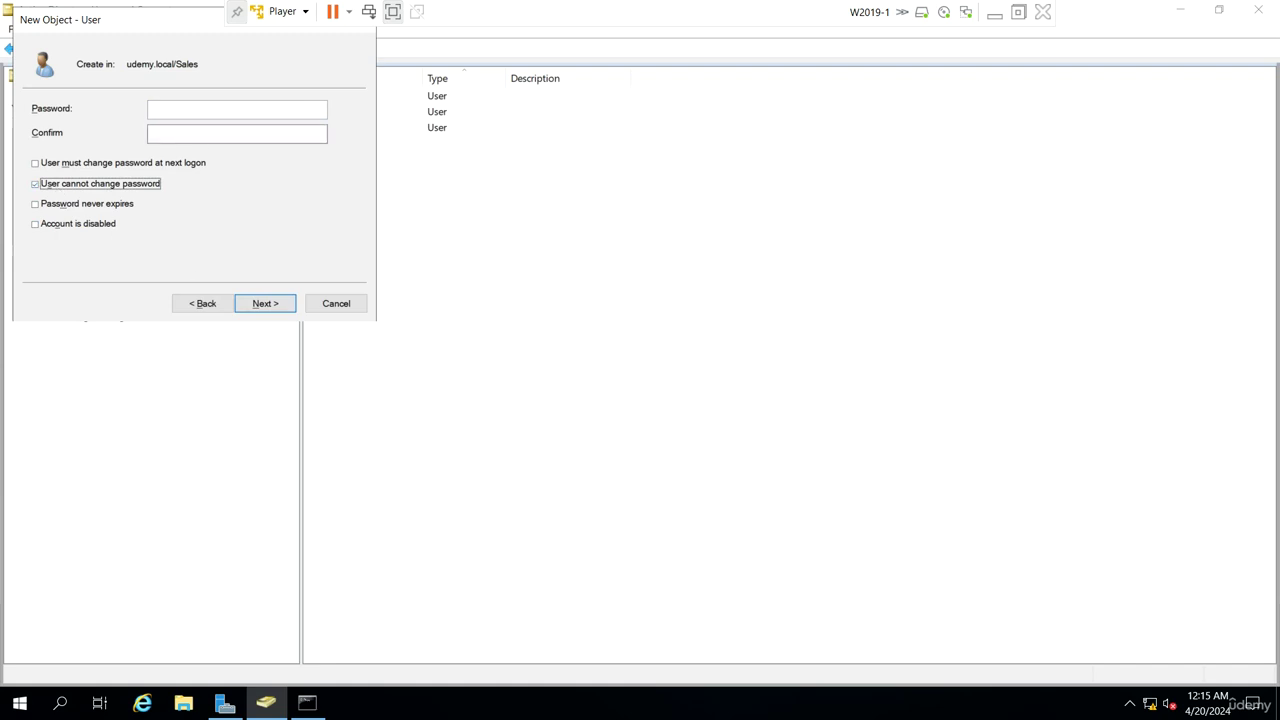
{"action": "left_click", "coordinate": [273, 308]}
{"action": "left_click", "coordinate": [270, 310]}
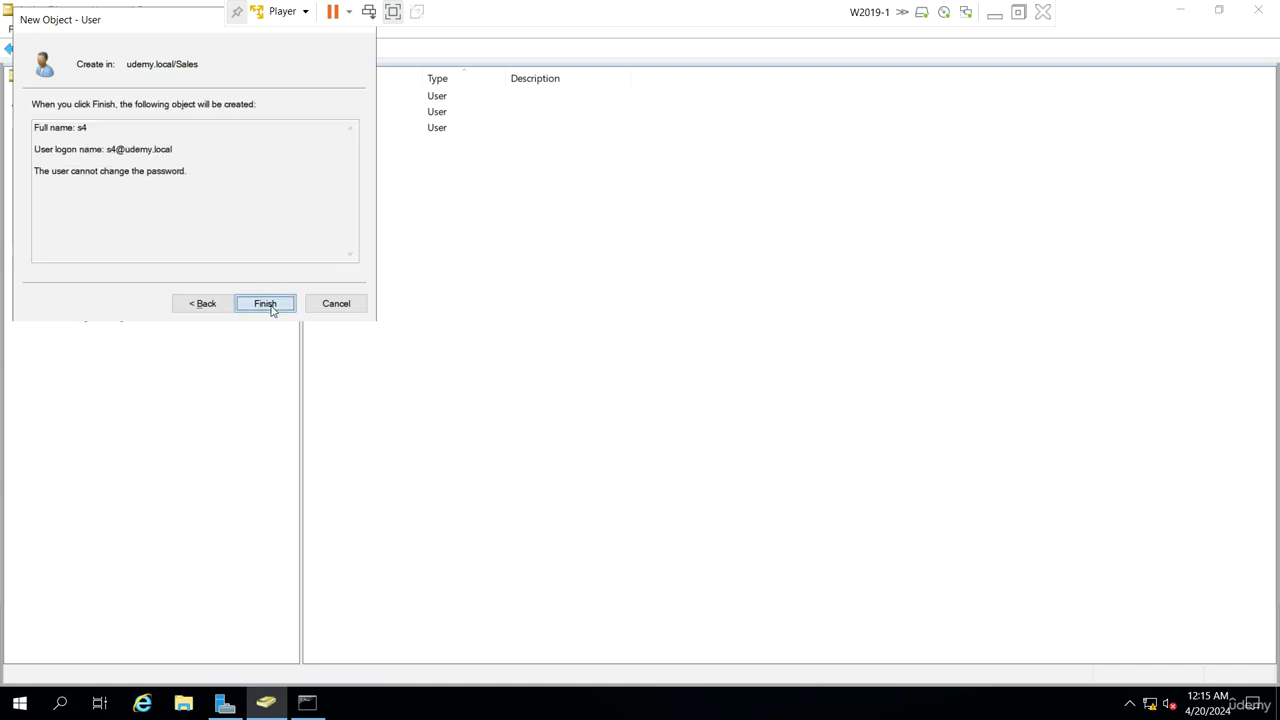
Minimize the server VM and focus the W10-2 Command Prompt
{"action": "left_click", "coordinate": [1046, 84]}
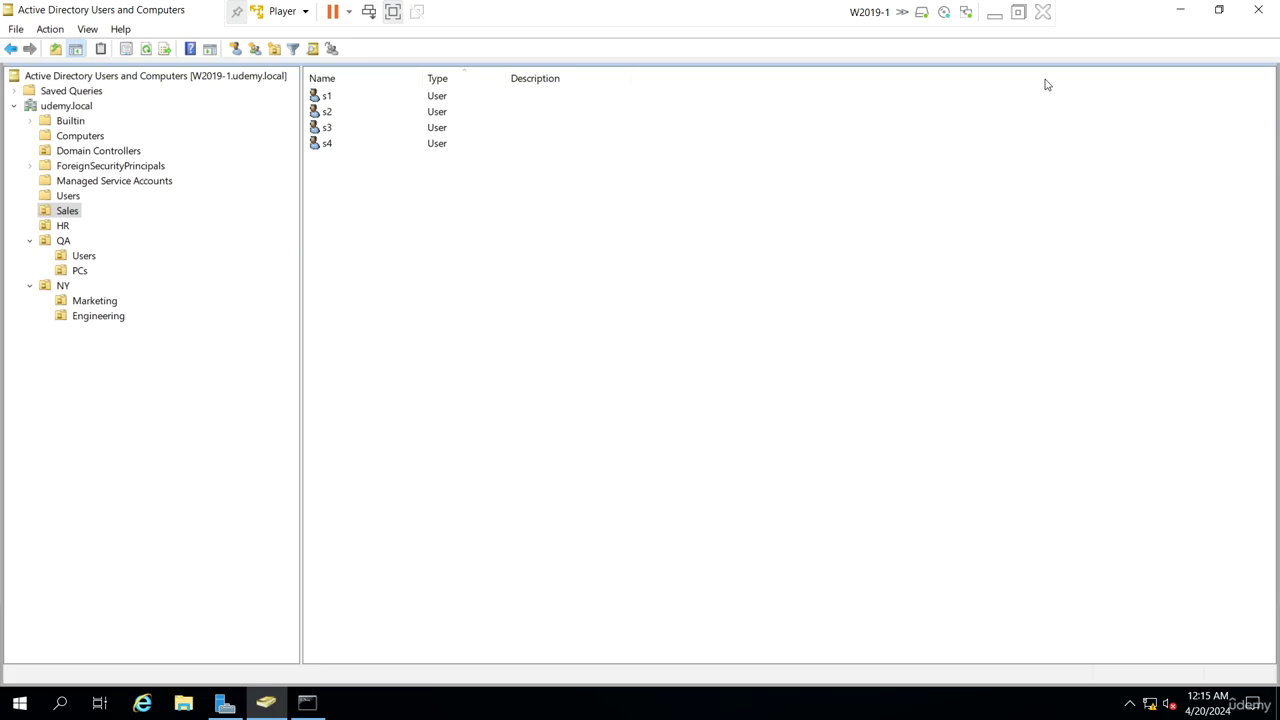
{"action": "left_click", "coordinate": [994, 14]}
{"action": "left_click", "coordinate": [653, 345]}
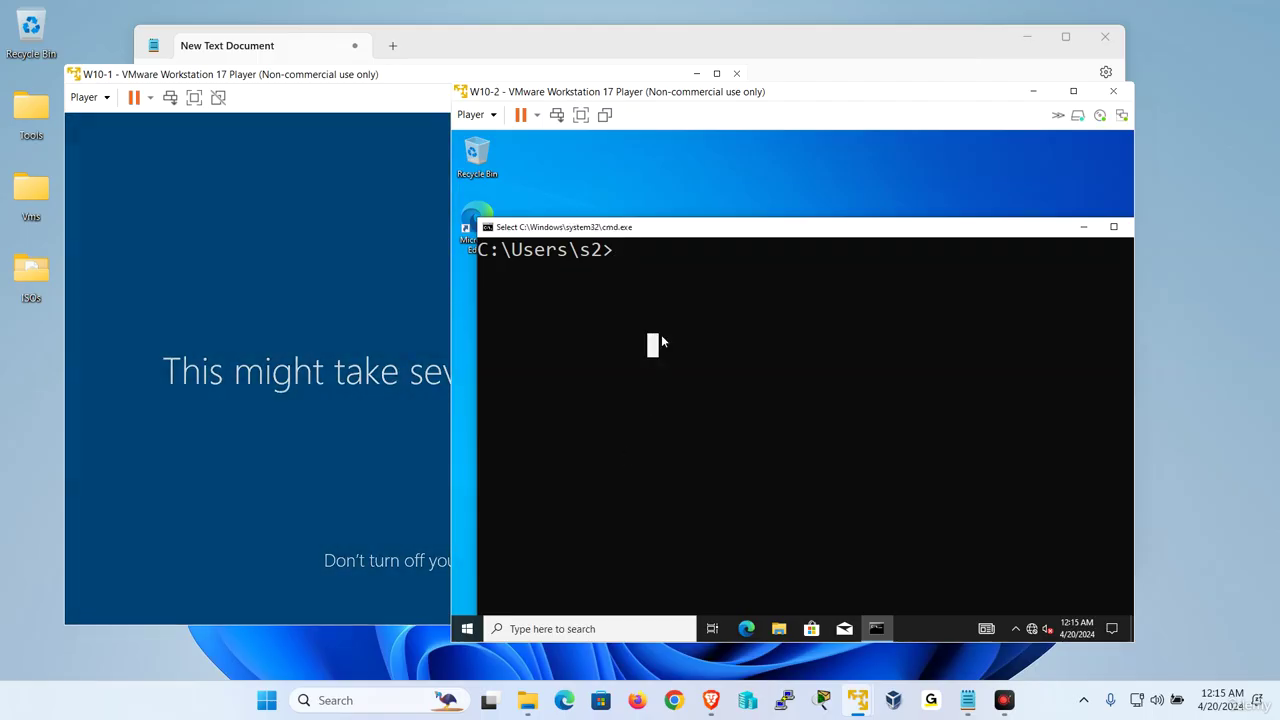
Sign s2 out of W10-2 with logoff, then sign in as s4 via Other user
{"action": "type", "text": "logoff"}
{"action": "key", "text": "Return"}
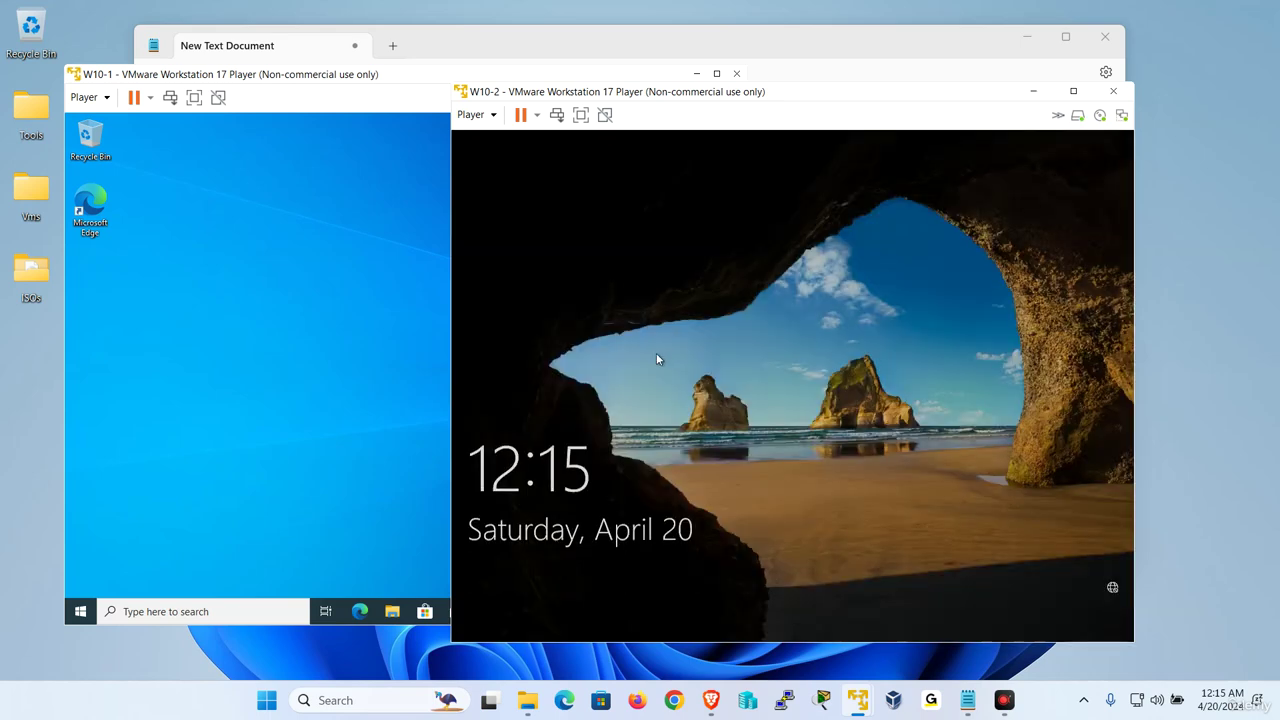
{"action": "left_click", "coordinate": [656, 355]}
{"action": "left_click", "coordinate": [518, 605]}
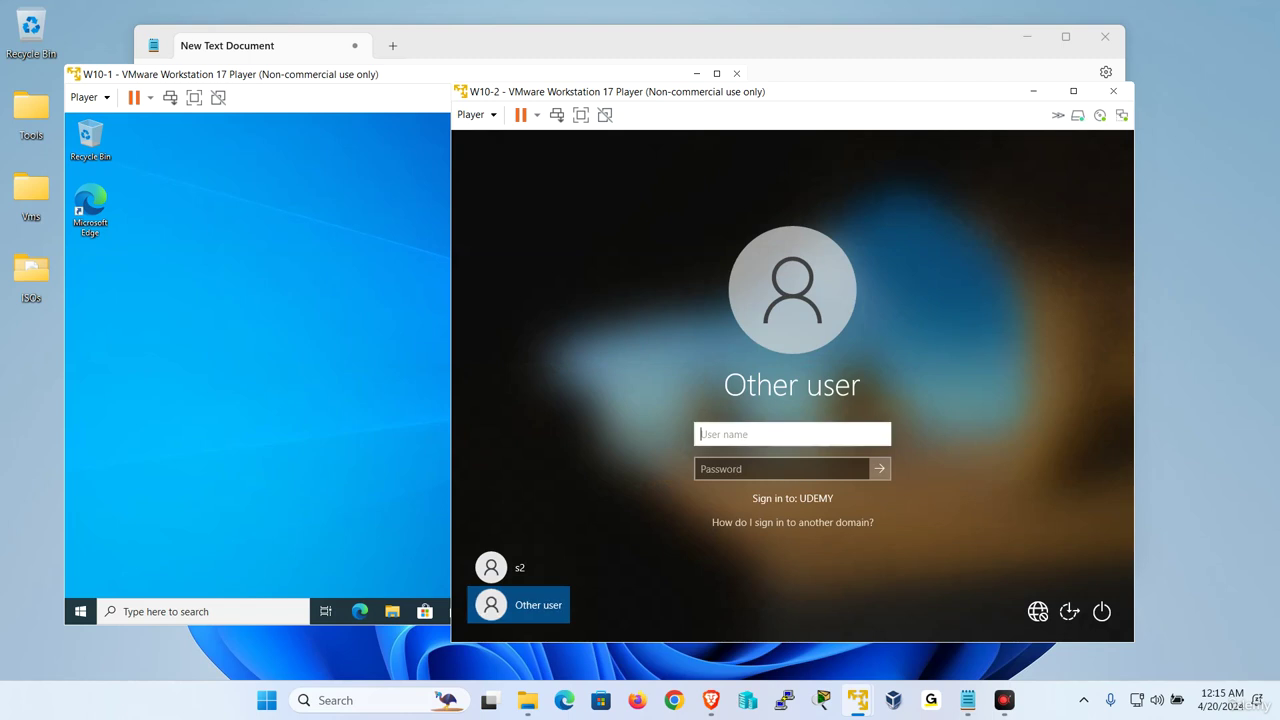
{"action": "type", "text": "s4"}
{"action": "key", "text": "Return"}
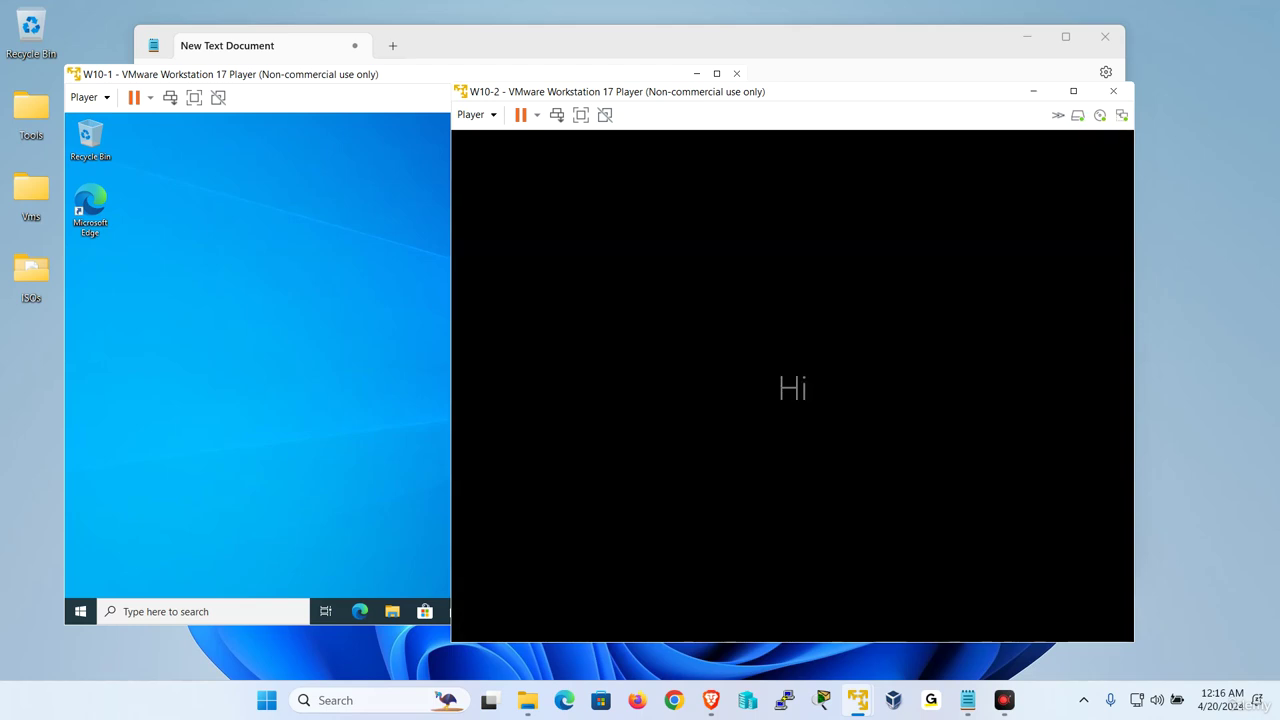
Sign s3 out of W10-1 from the Start quick menu and sign in as s4 via Other user
{"action": "left_click", "coordinate": [210, 441]}
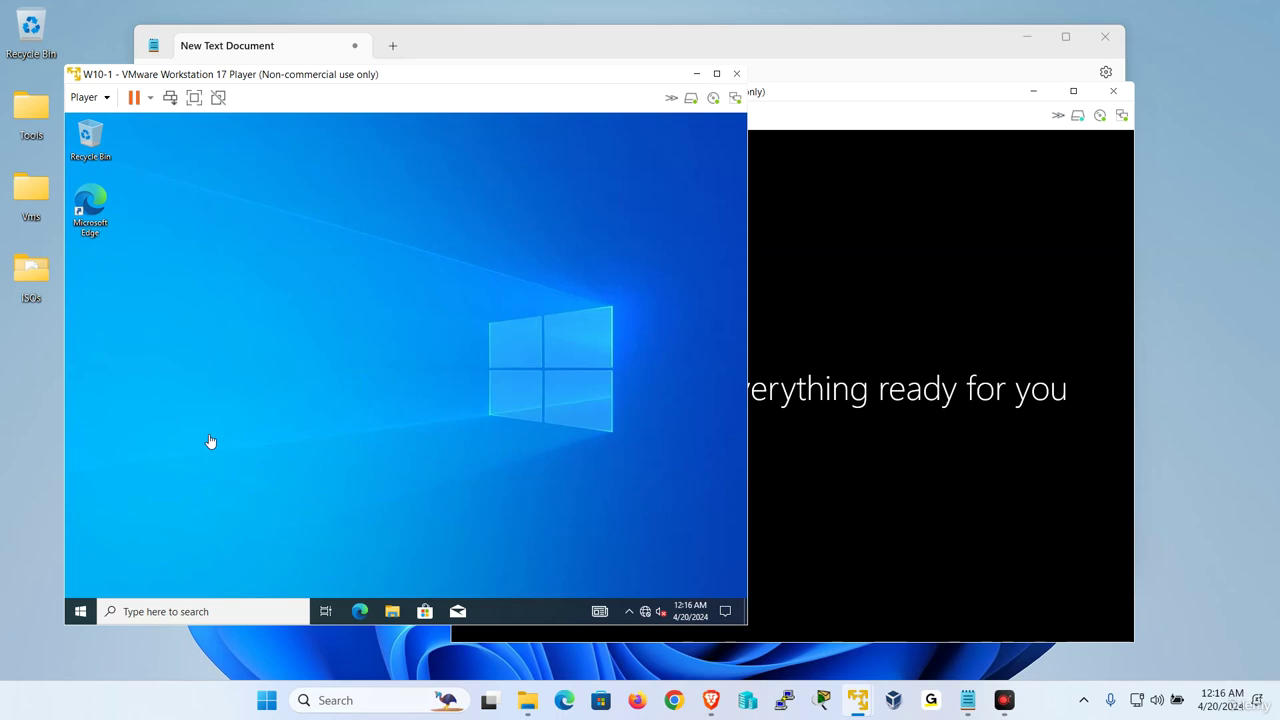
{"action": "right_click", "coordinate": [80, 611]}
{"action": "mouse_move", "coordinate": [201, 568]}
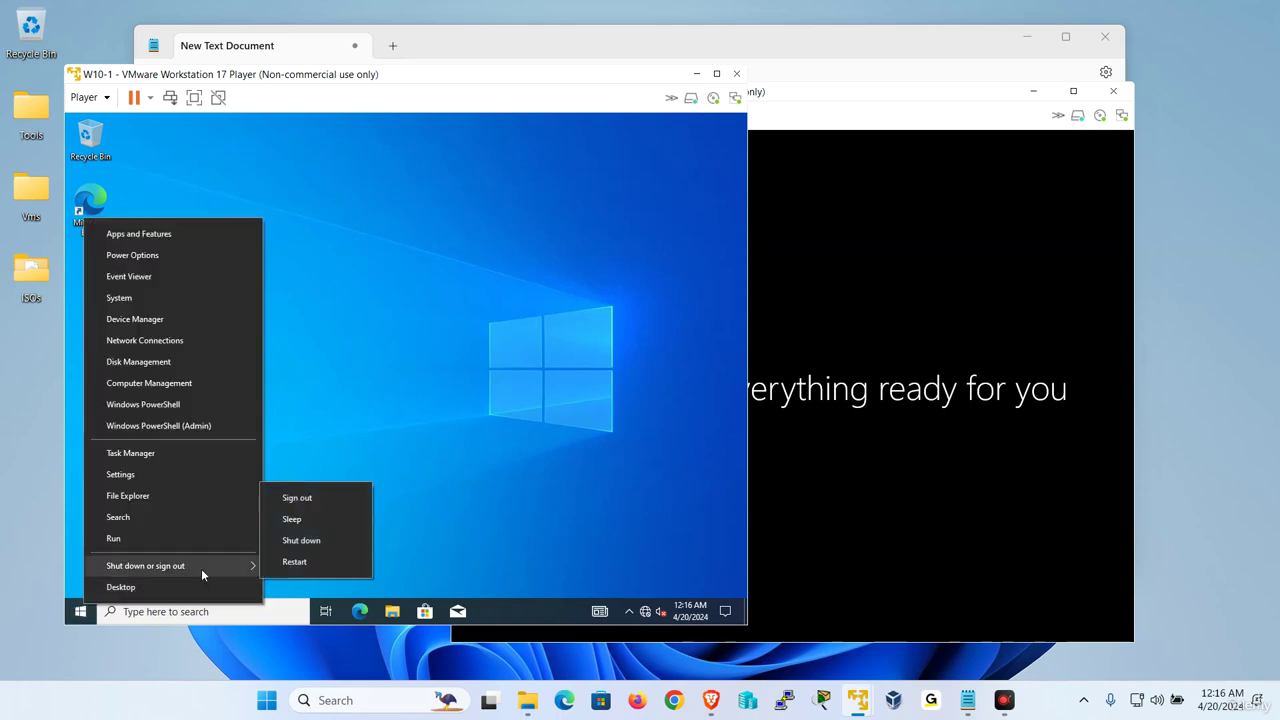
{"action": "left_click", "coordinate": [326, 502]}
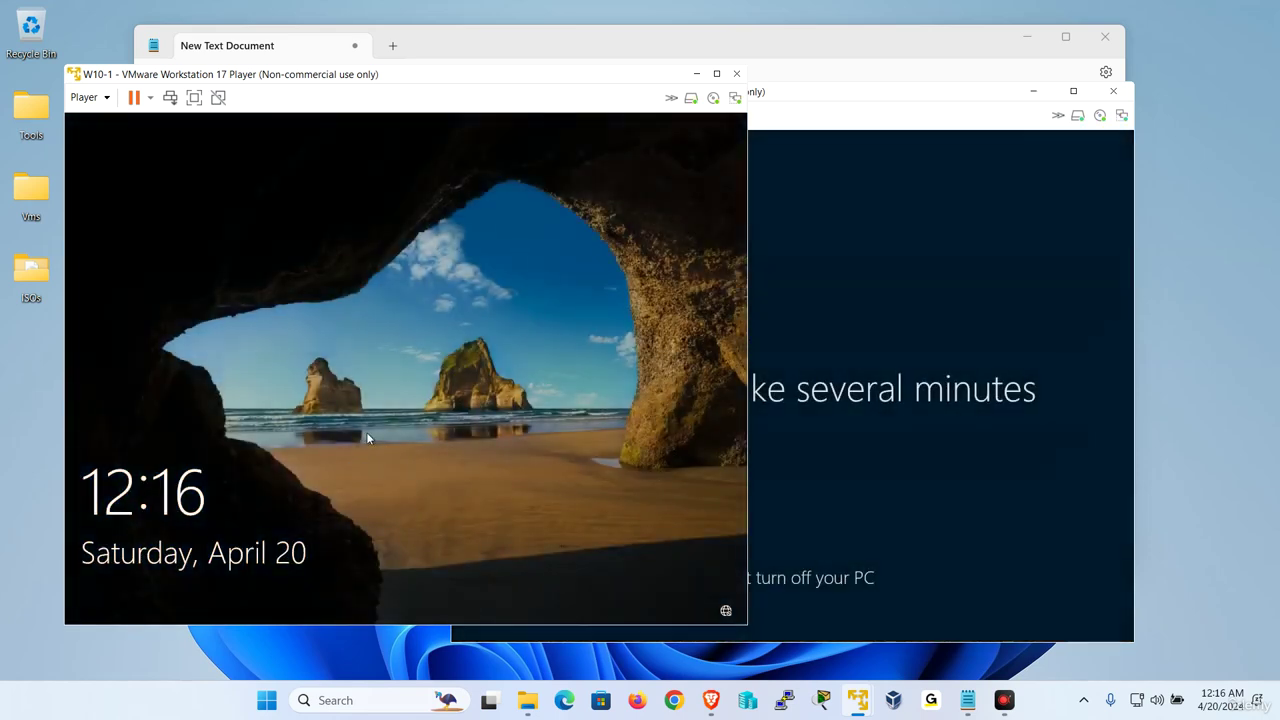
{"action": "left_click", "coordinate": [368, 430]}
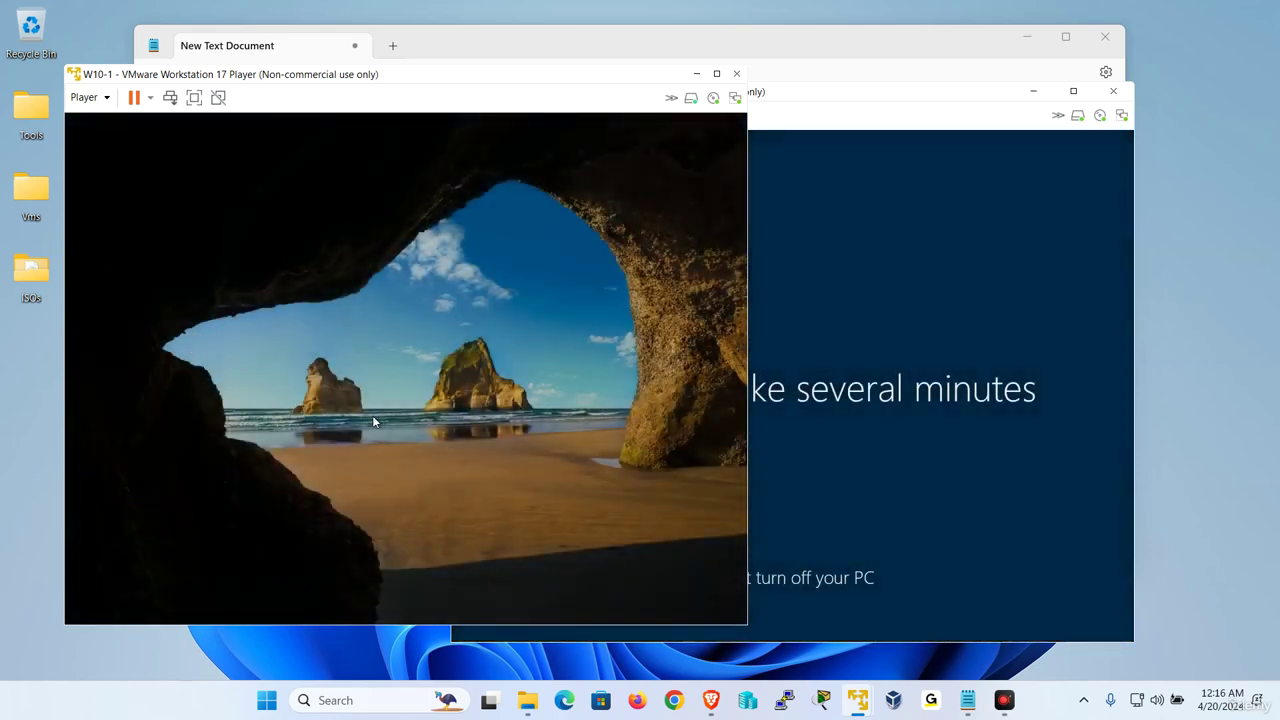
{"action": "left_click", "coordinate": [152, 590]}
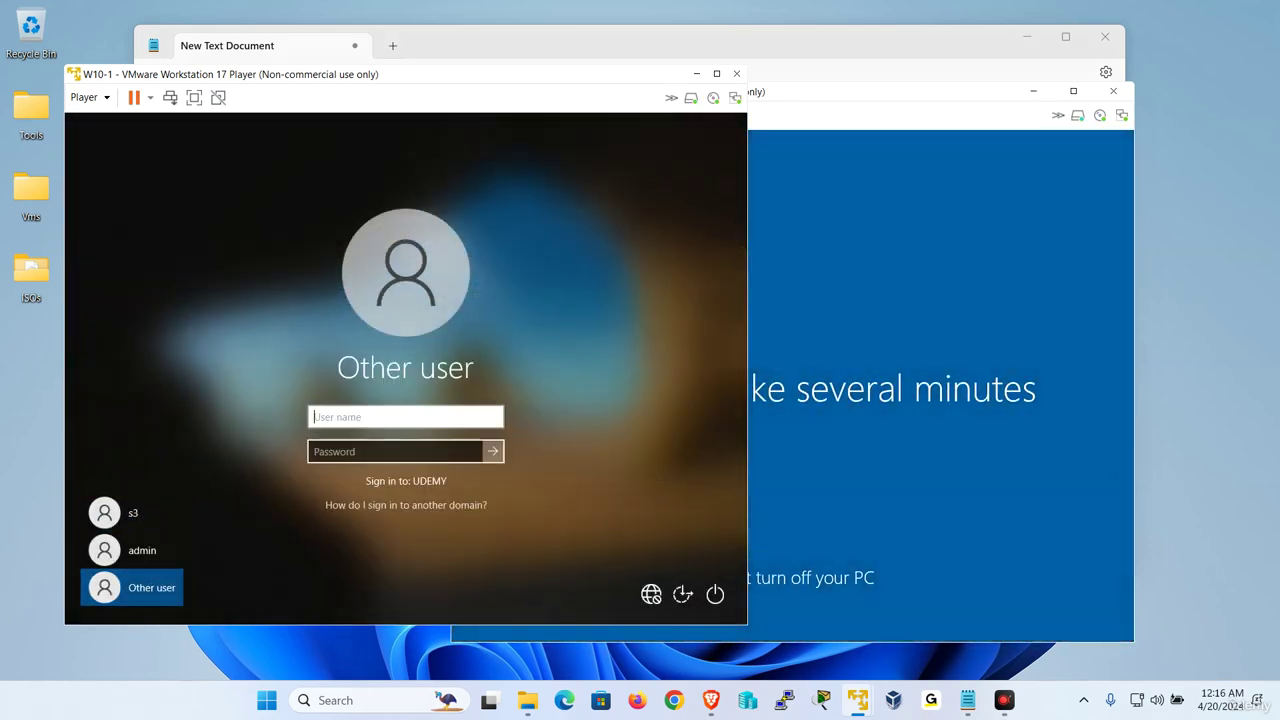
{"action": "type", "text": "s4"}
{"action": "key", "text": "Return"}
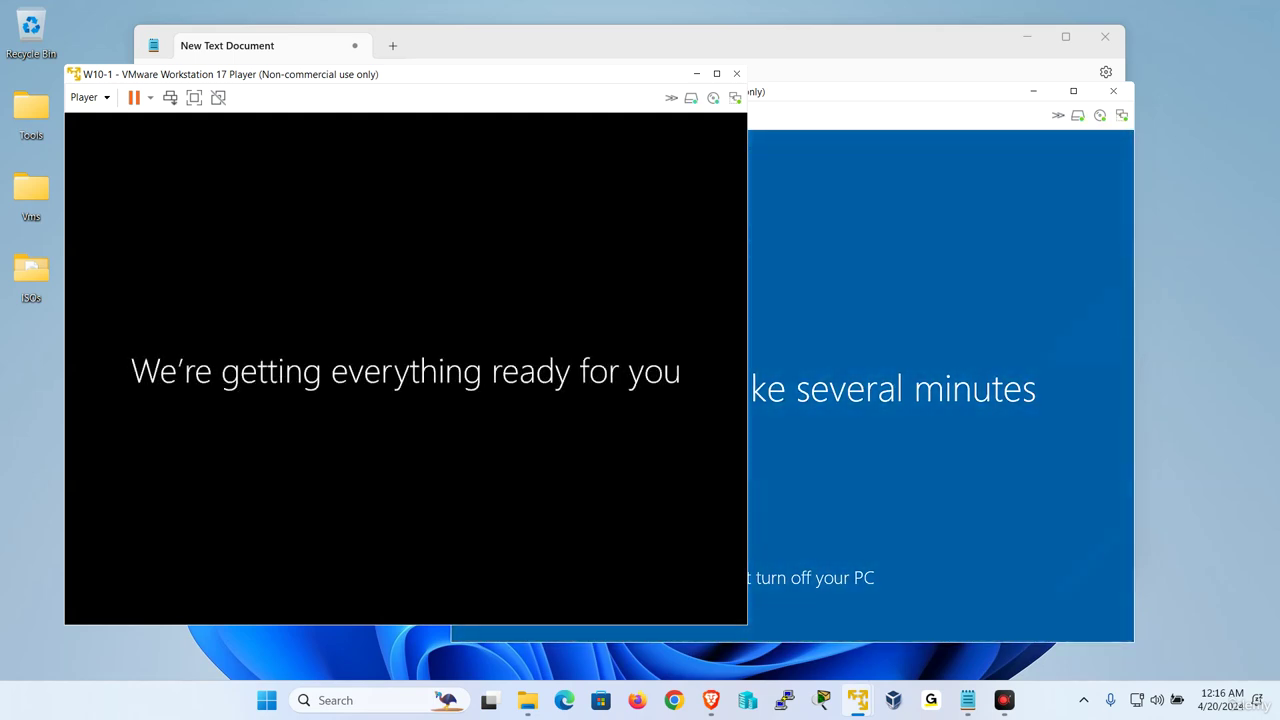
{"action": "left_click", "coordinate": [910, 335]}
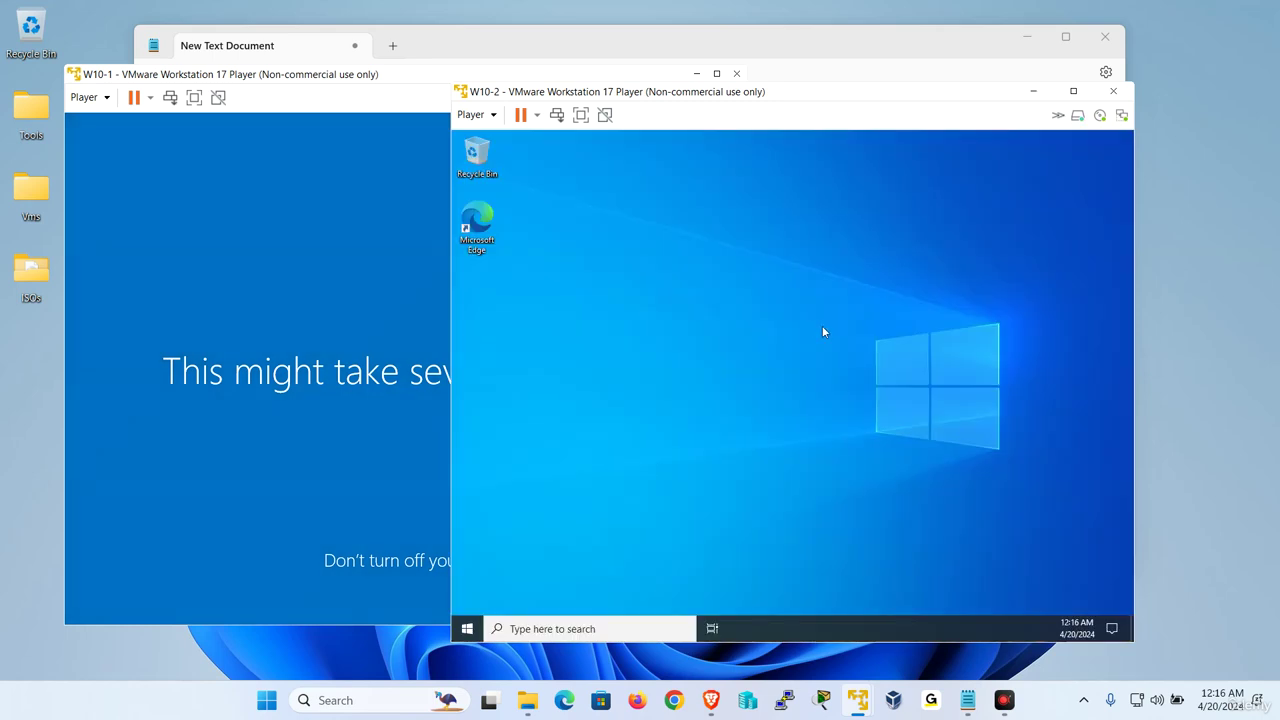
Try changing s4's password on W10-2 and dismiss the Access is denied error
{"action": "left_click", "coordinate": [474, 114]}
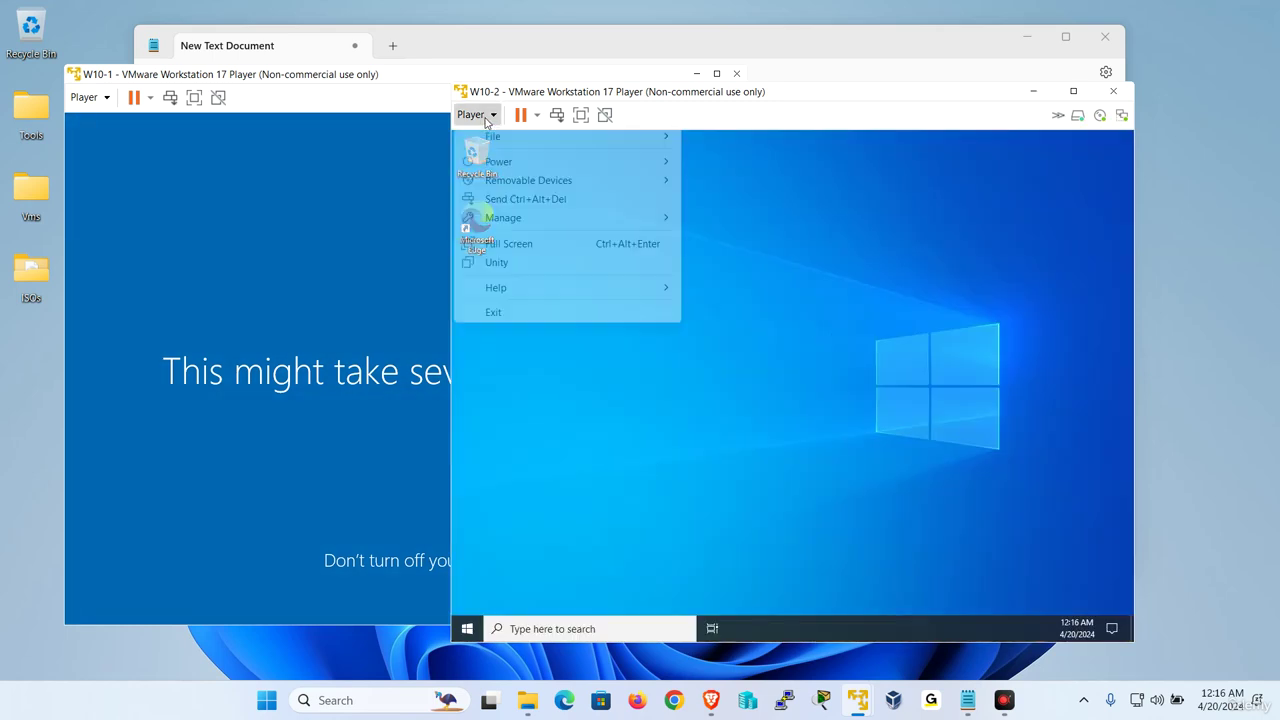
{"action": "left_click", "coordinate": [520, 199]}
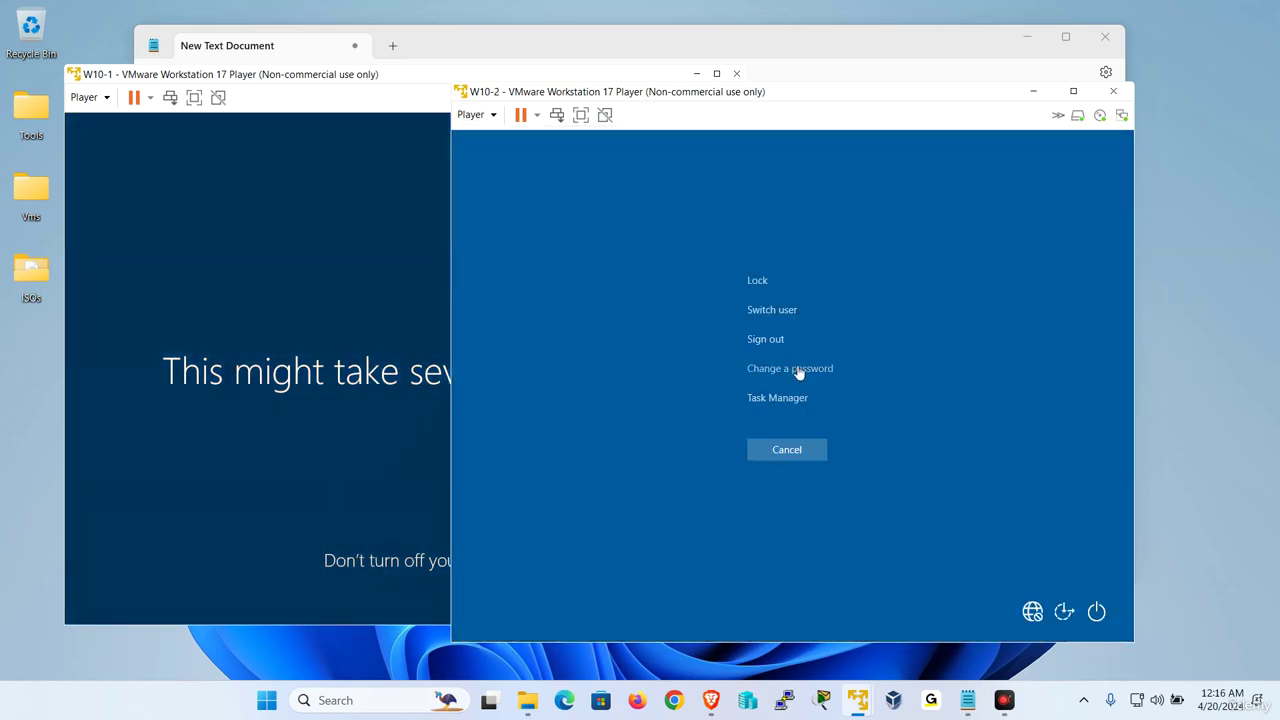
{"action": "left_click", "coordinate": [797, 369]}
{"action": "left_click", "coordinate": [752, 455]}
{"action": "type", "text": "Pas"}
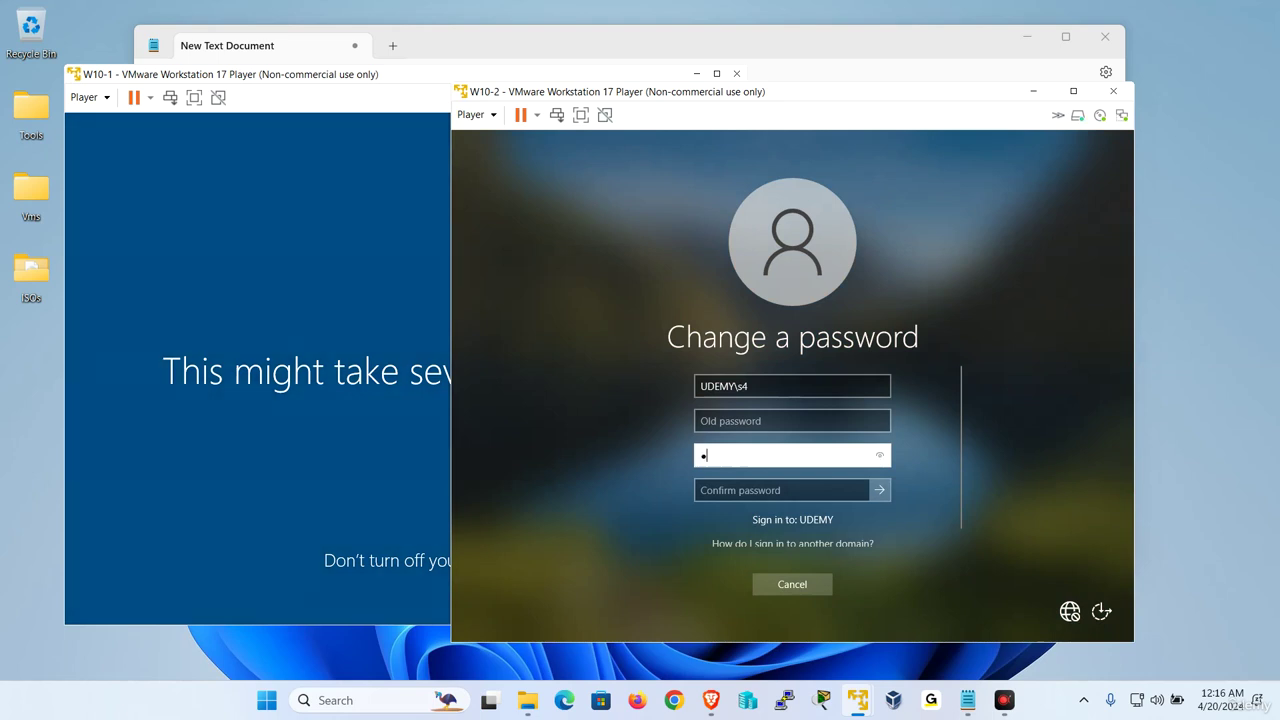
{"action": "left_click", "coordinate": [745, 481]}
{"action": "type", "text": "Pas"}
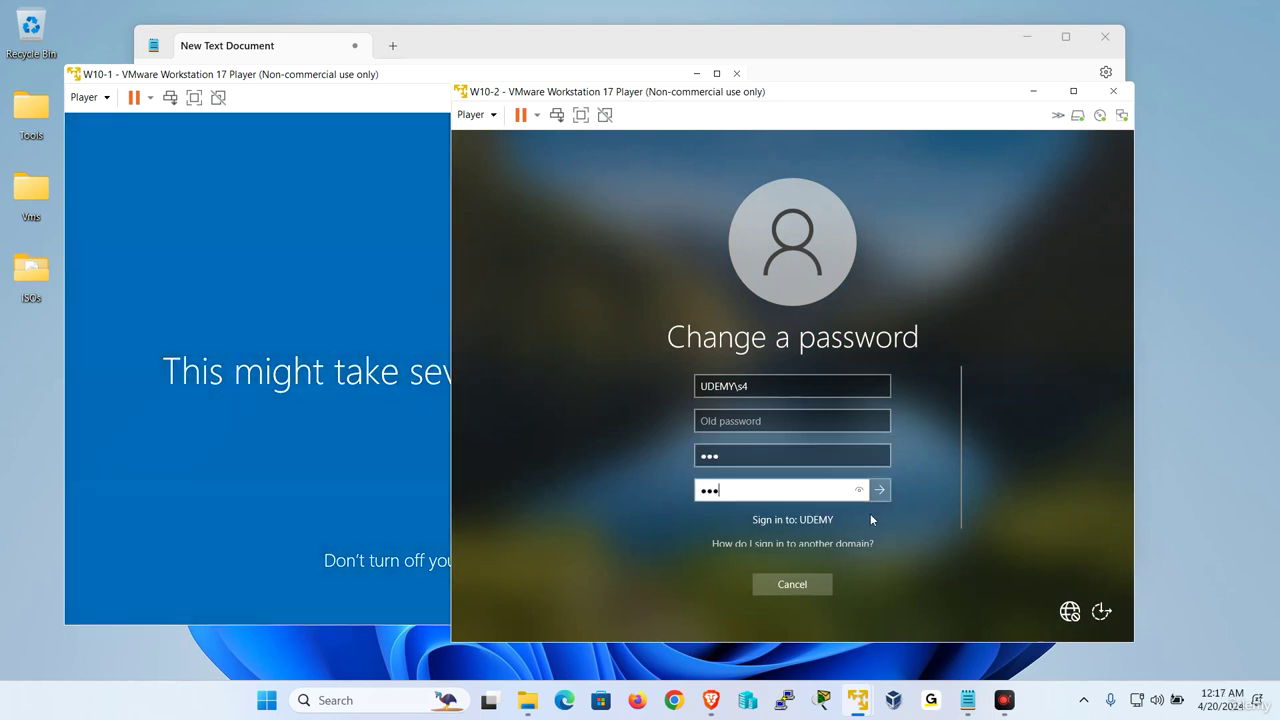
{"action": "left_click", "coordinate": [882, 491]}
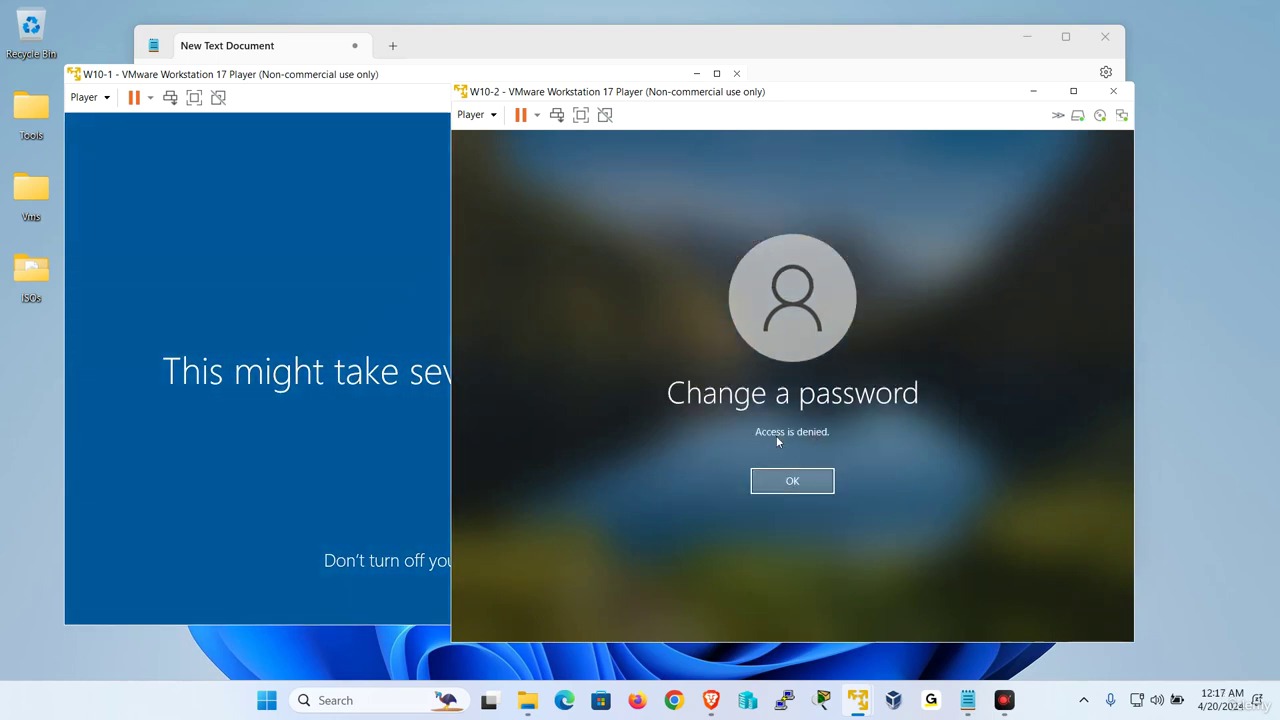
{"action": "left_click", "coordinate": [803, 485]}
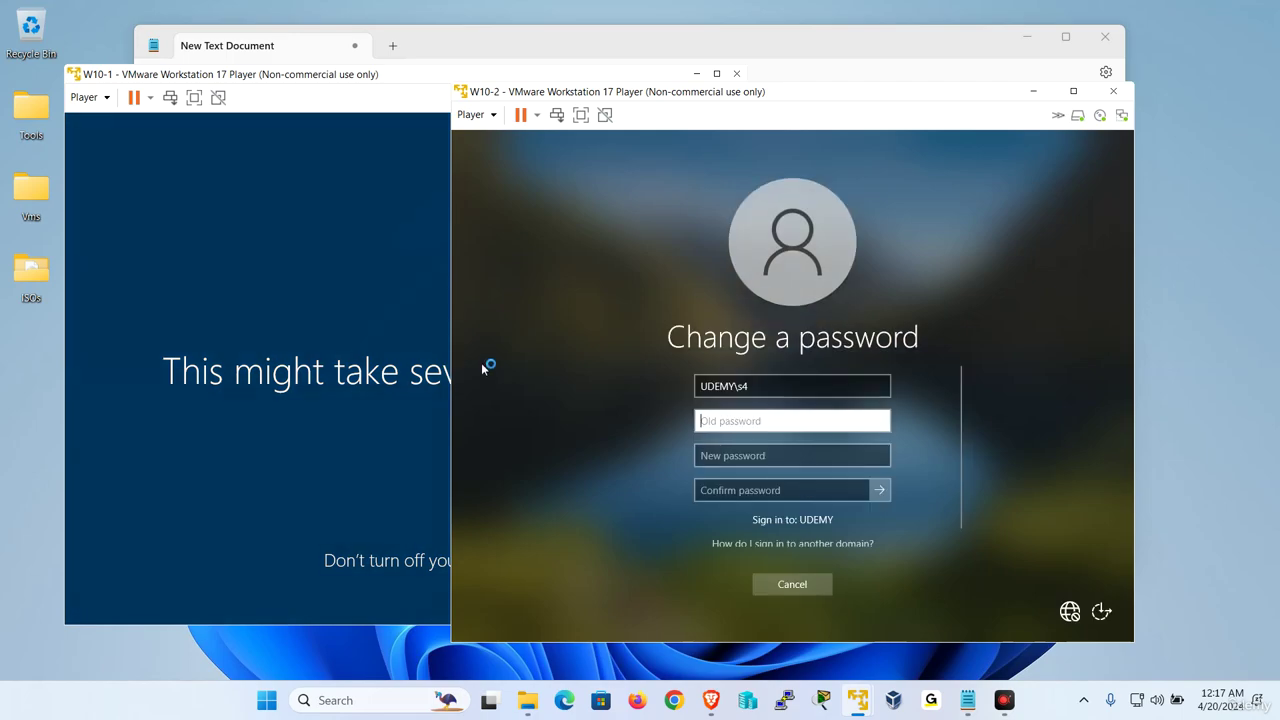
Switch to the W2019-1 server and open the Sales user list's context menu
{"action": "mouse_move", "coordinate": [857, 700]}
{"action": "left_click", "coordinate": [745, 587]}
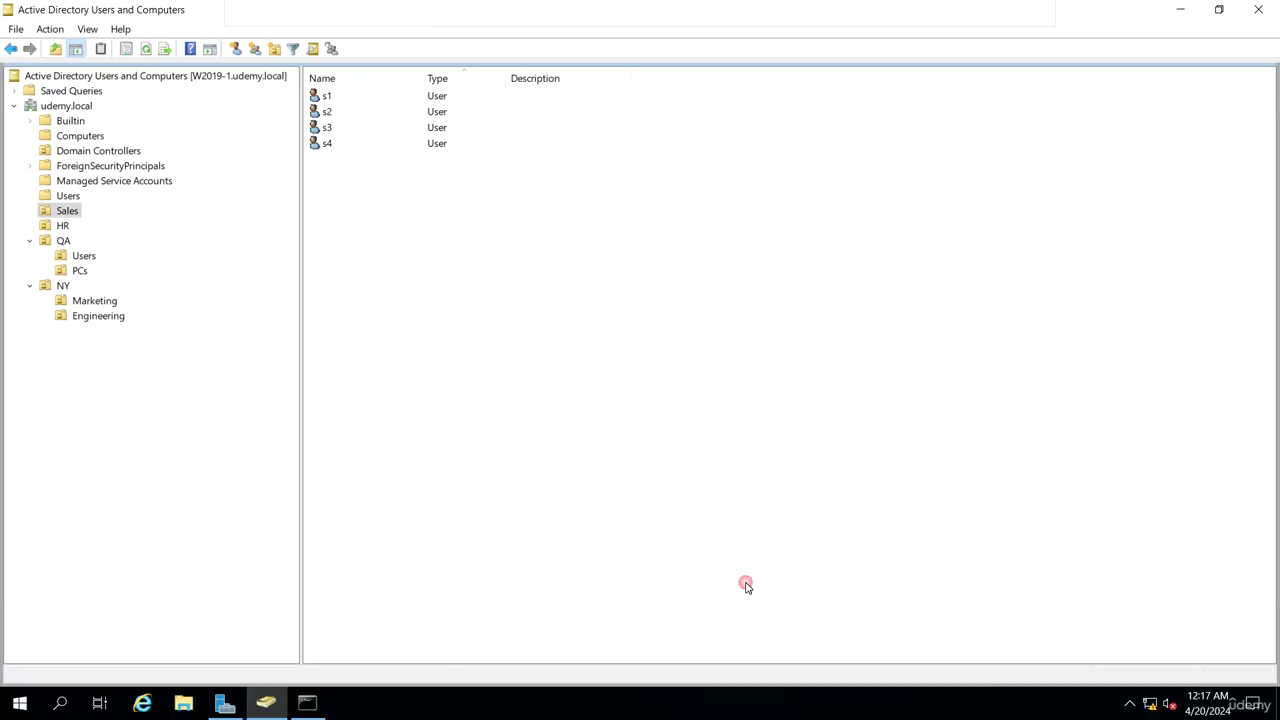
{"action": "right_click", "coordinate": [457, 234]}
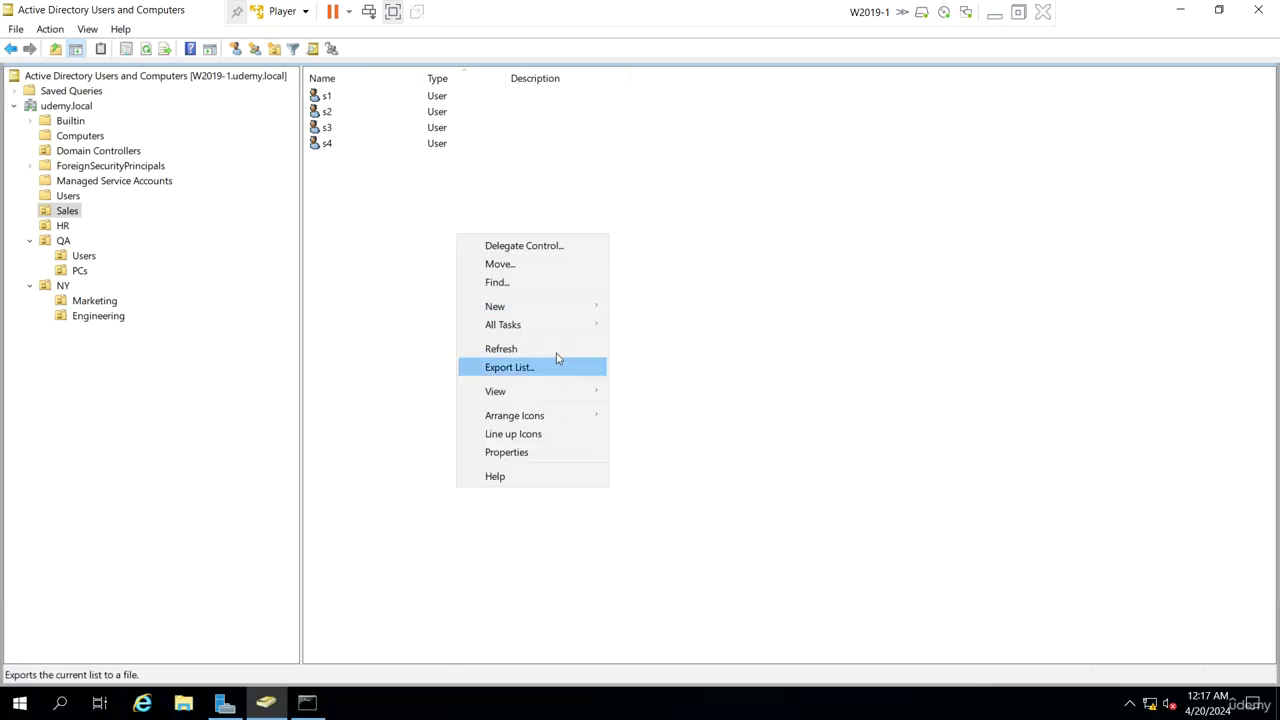
Add user s5 to Sales with 'User must change password' cleared and 'Account is disabled' ticked
{"action": "mouse_move", "coordinate": [566, 306]}
{"action": "left_click", "coordinate": [652, 467]}
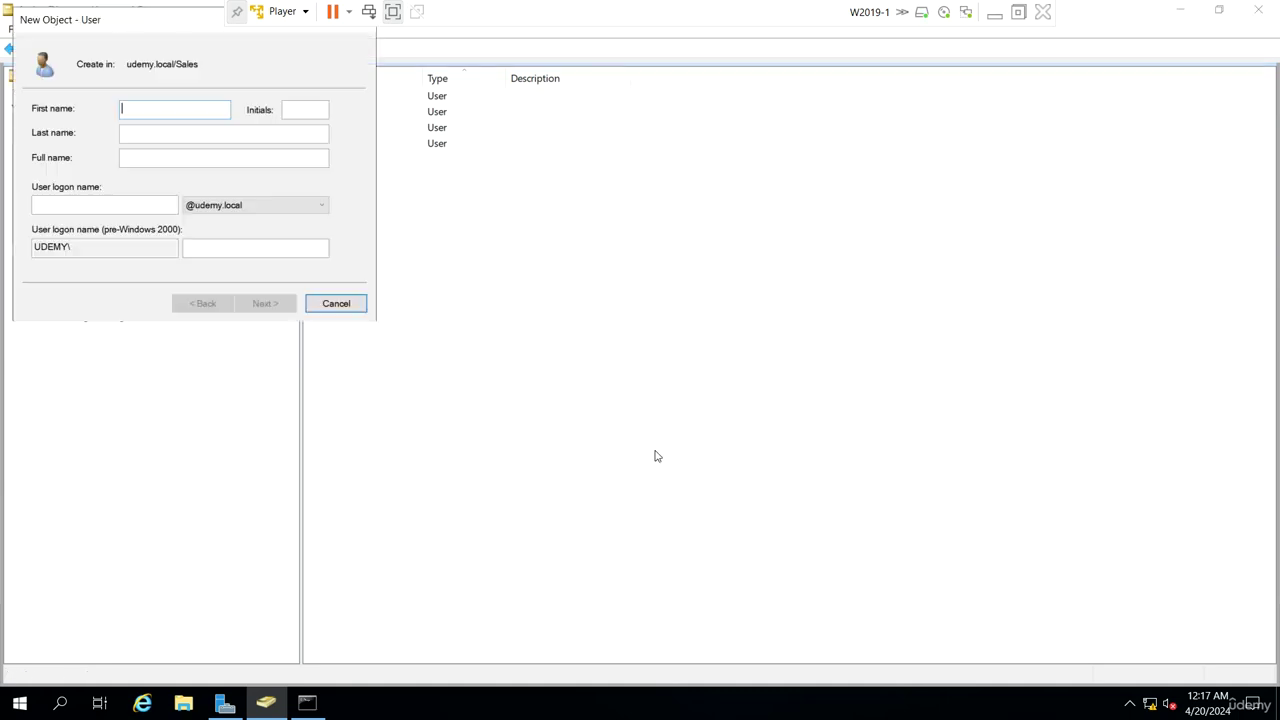
{"action": "key", "text": "Tab"}
{"action": "key", "text": "Tab"}
{"action": "key", "text": "Tab"}
{"action": "key", "text": "Tab"}
{"action": "type", "text": "s"}
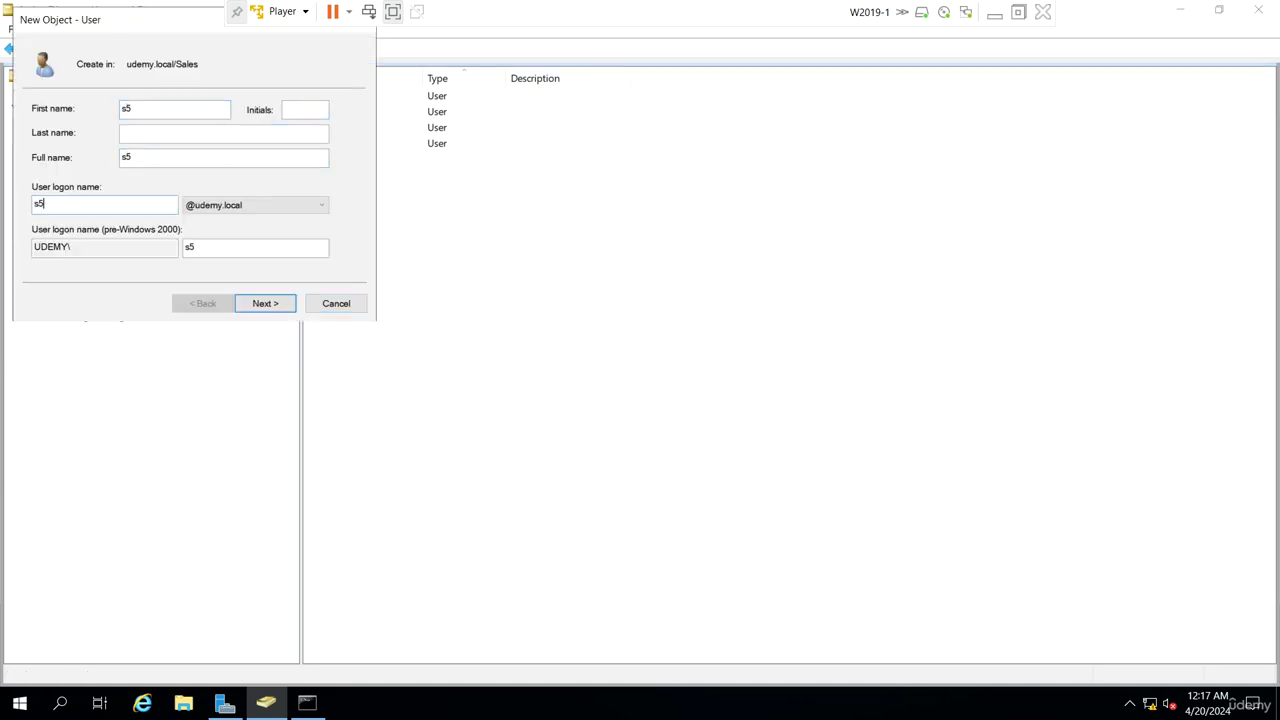
{"action": "key", "text": "Return"}
{"action": "left_click", "coordinate": [135, 165]}
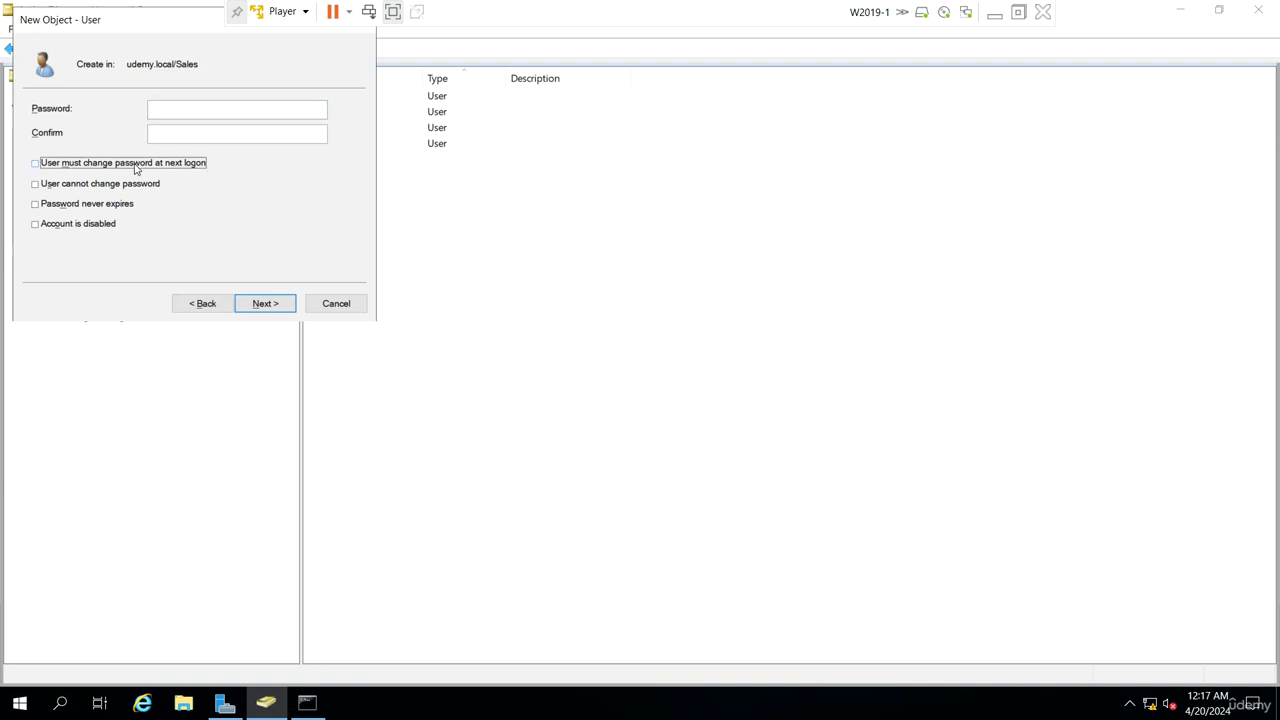
{"action": "left_click", "coordinate": [46, 226]}
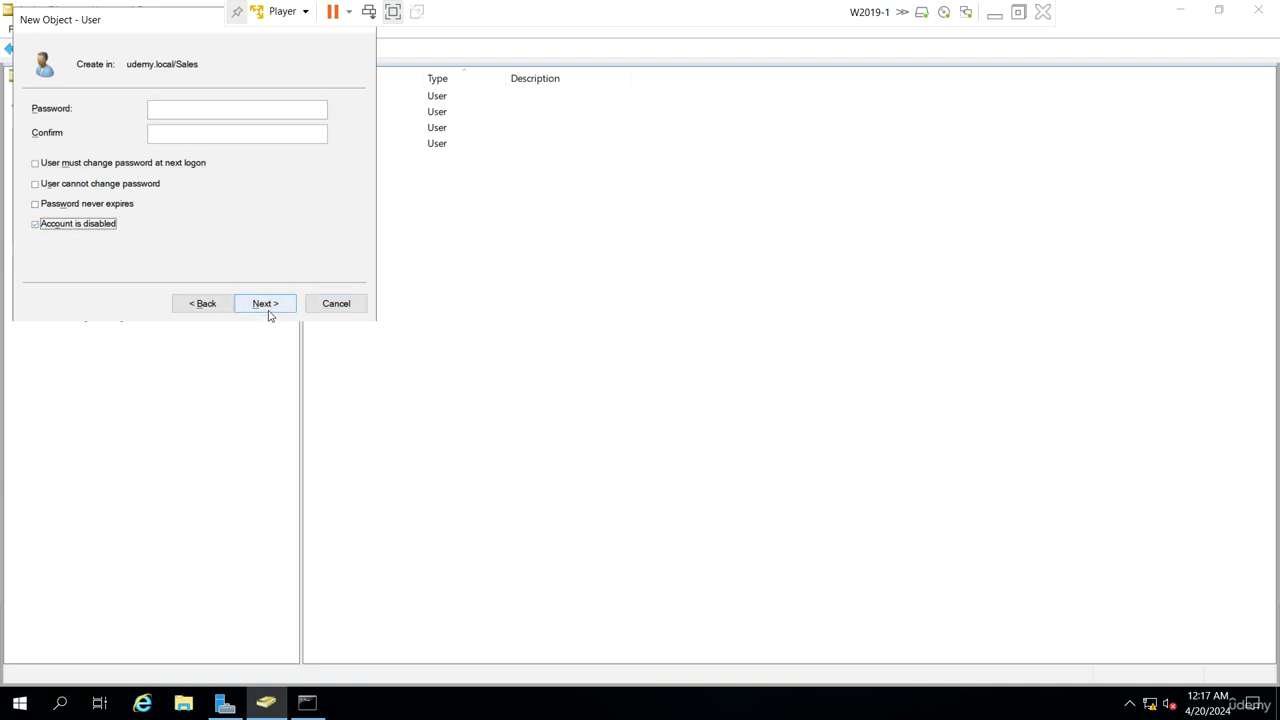
{"action": "left_click", "coordinate": [265, 306]}
{"action": "left_click", "coordinate": [267, 306]}
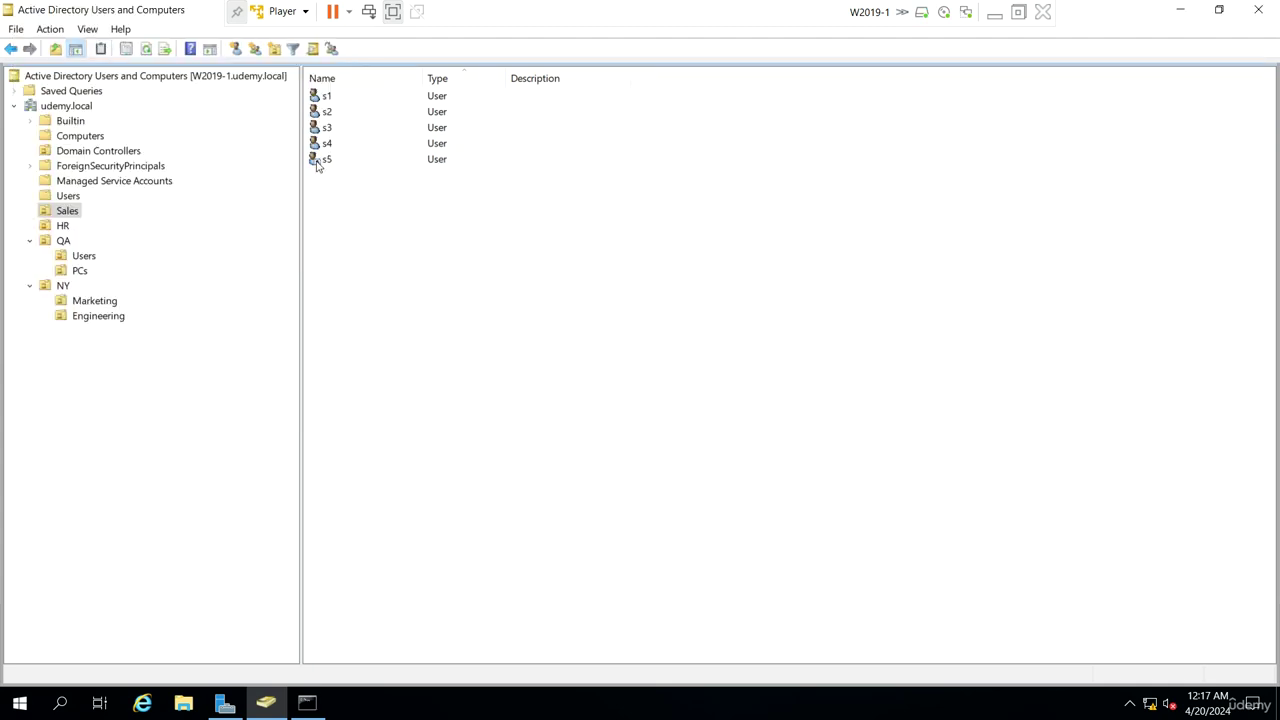
Enable the s5 account, then disable it again, acknowledging each confirmation
{"action": "right_click", "coordinate": [319, 160]}
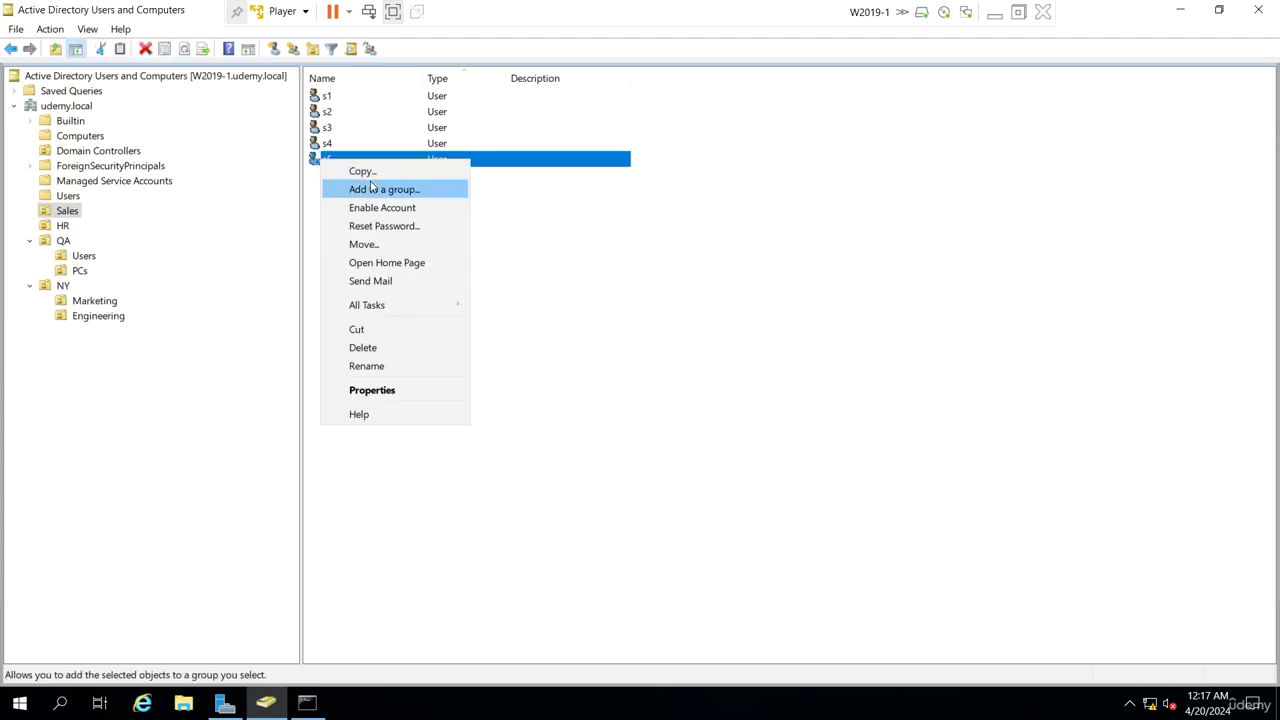
{"action": "left_click", "coordinate": [373, 215]}
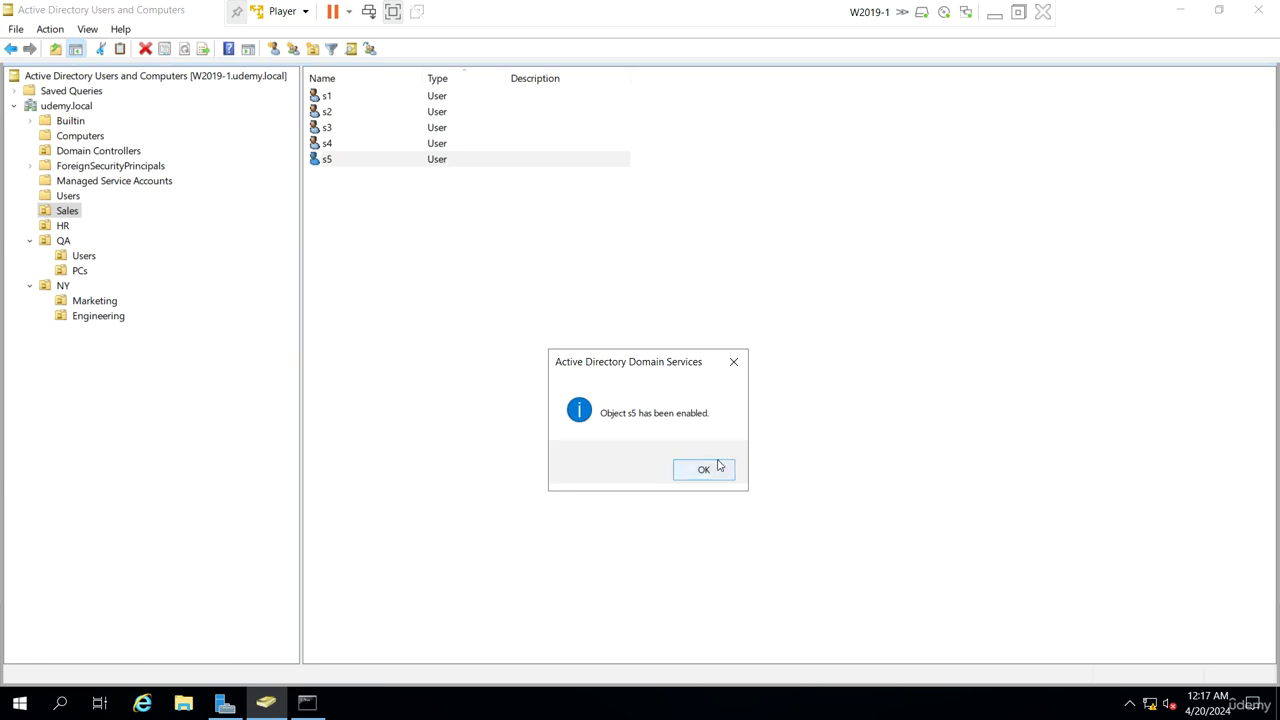
{"action": "key", "text": "Return"}
{"action": "right_click", "coordinate": [358, 162]}
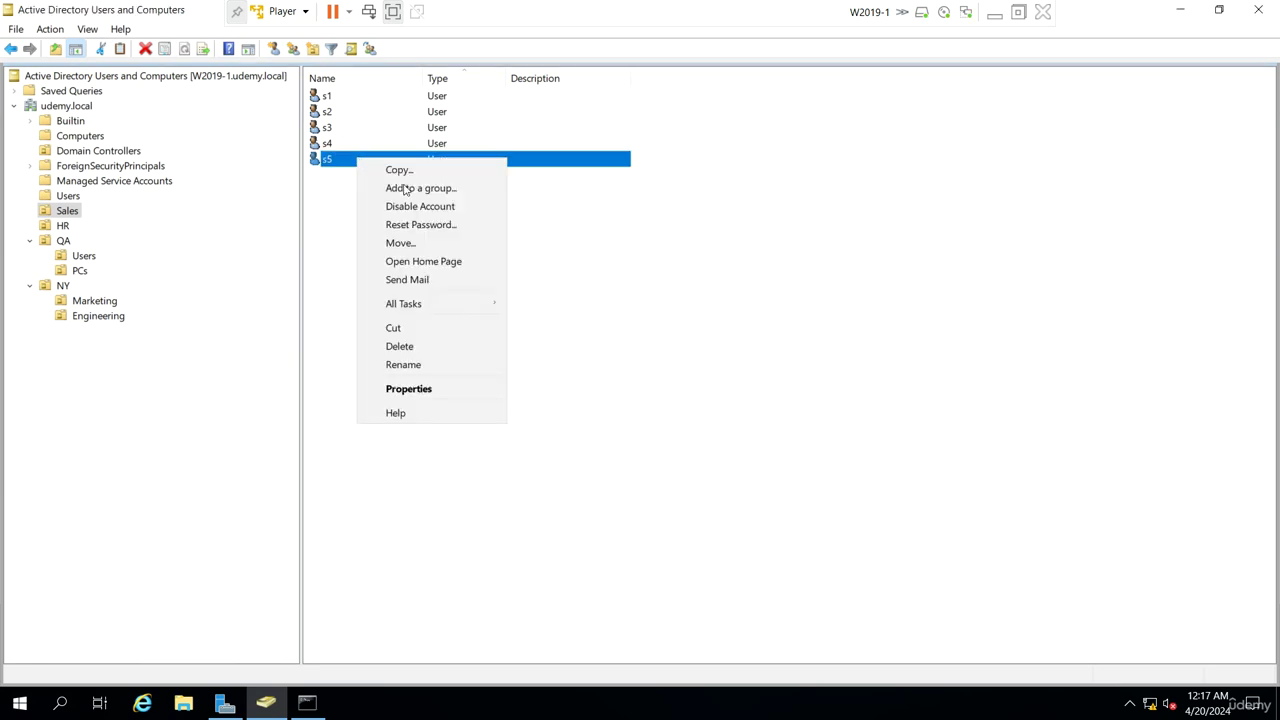
{"action": "left_click", "coordinate": [420, 206]}
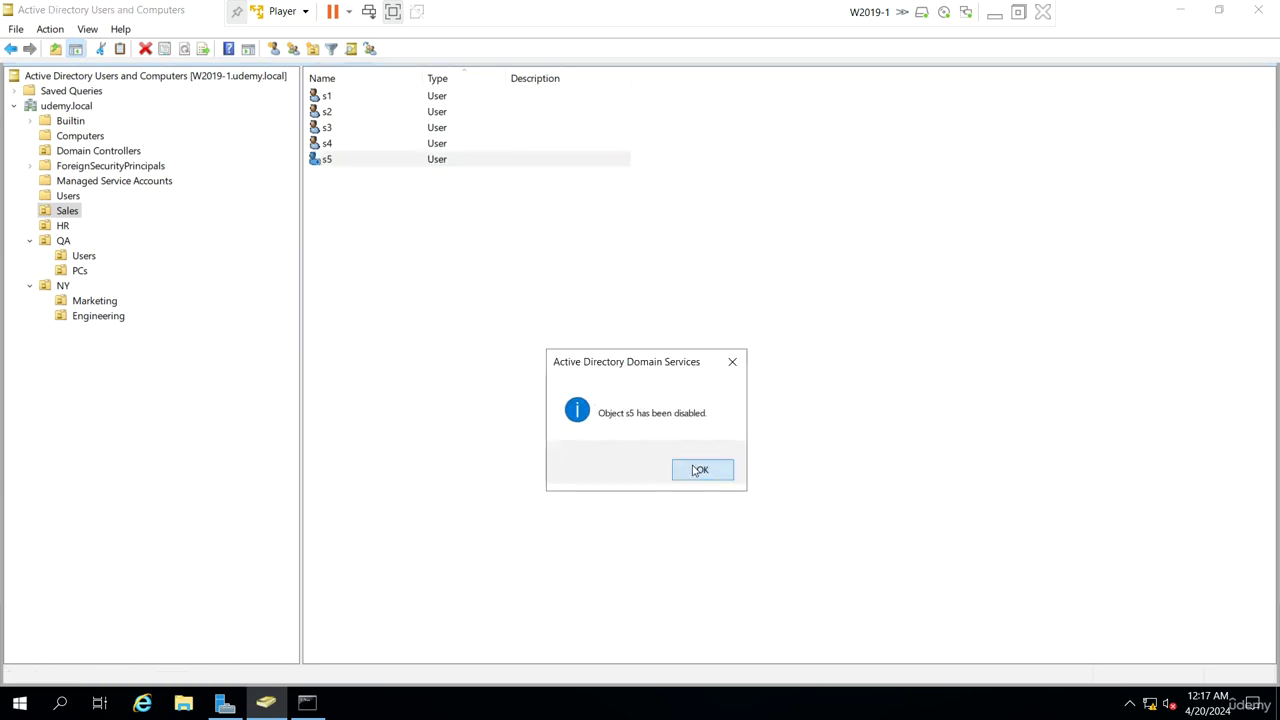
{"action": "left_click", "coordinate": [693, 470]}
Verify in s5's Account tab that 'Account is disabled' is set, then minimise the server VM
{"action": "left_click", "coordinate": [371, 277]}
{"action": "double_click", "coordinate": [335, 162]}
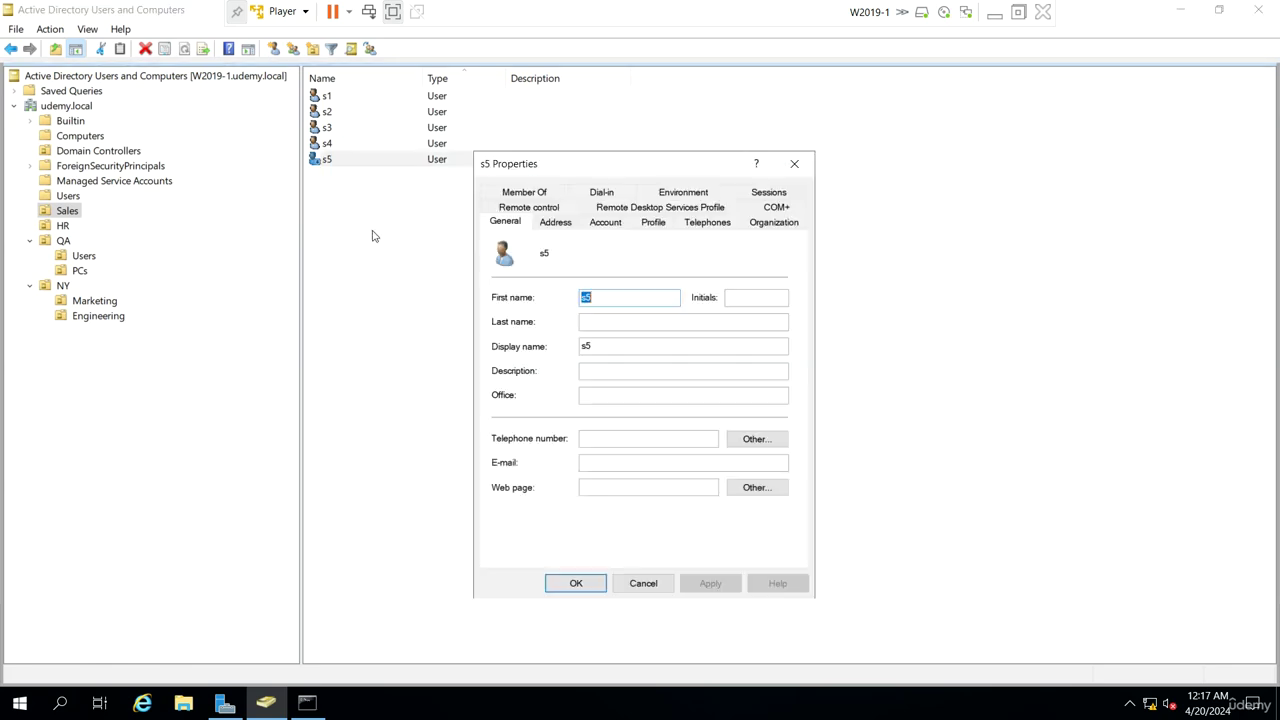
{"action": "left_click", "coordinate": [605, 222]}
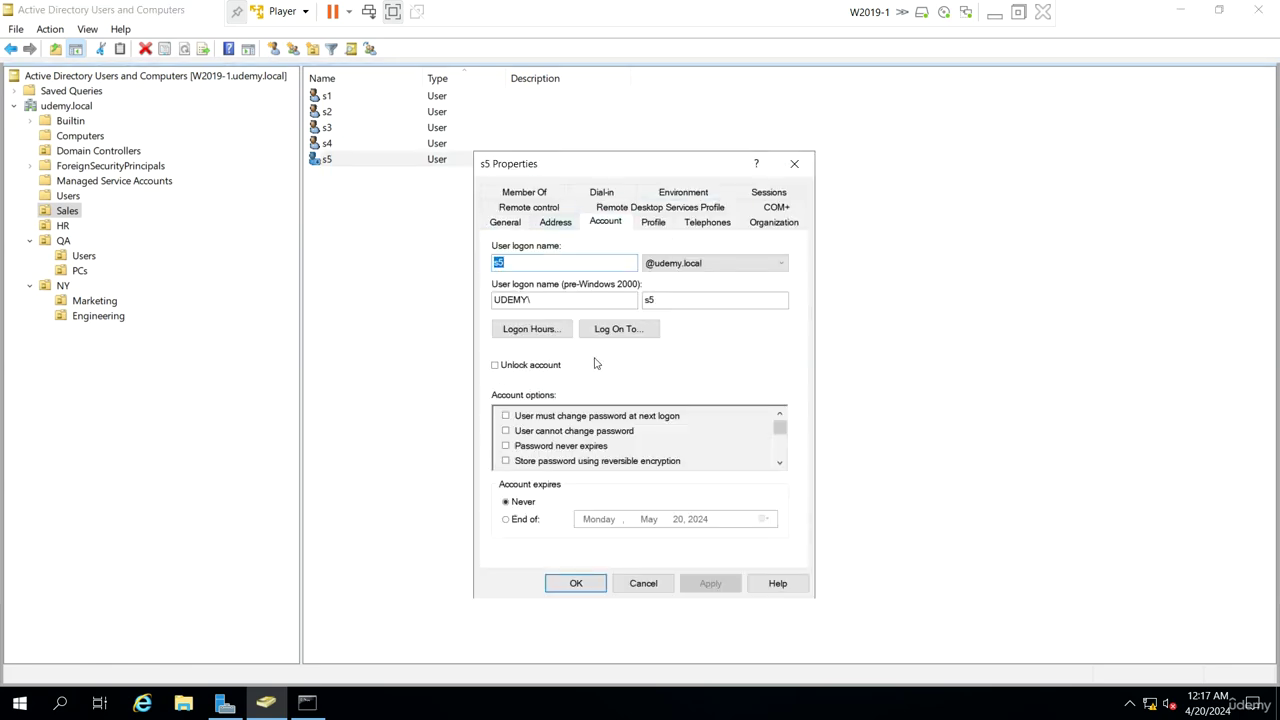
{"action": "left_click", "coordinate": [779, 462]}
{"action": "left_click", "coordinate": [779, 462]}
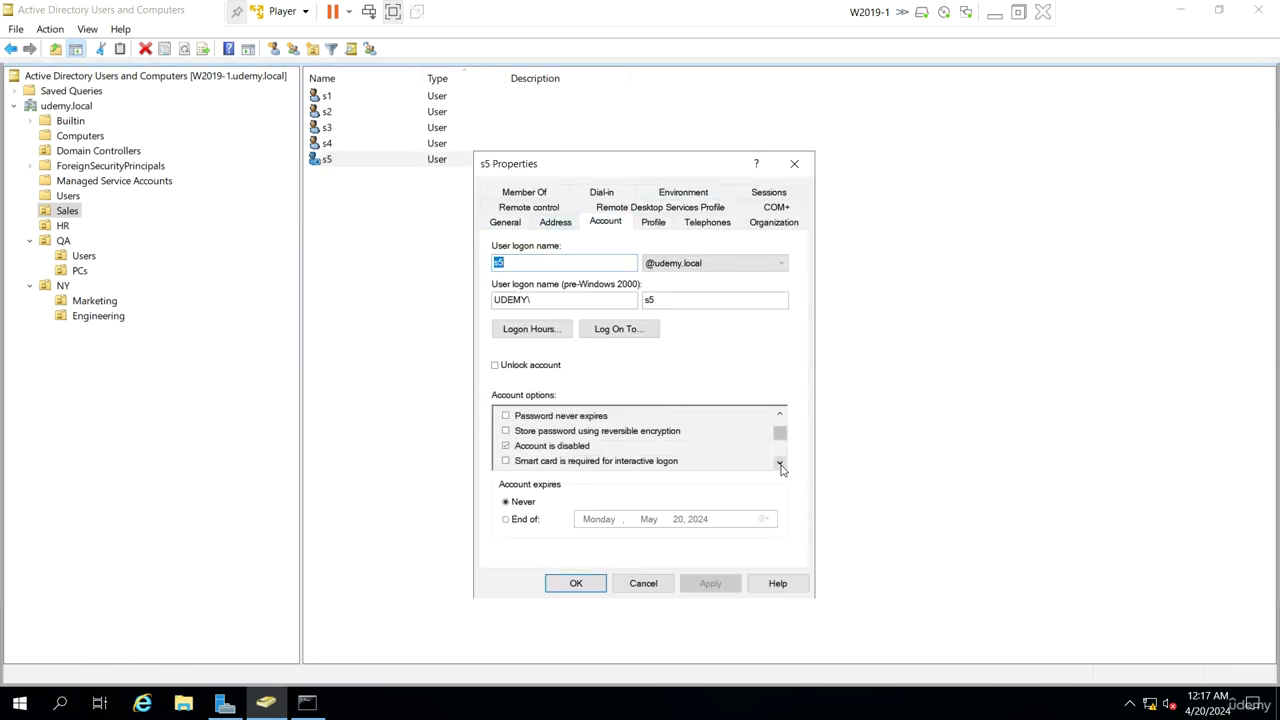
{"action": "left_click", "coordinate": [553, 447]}
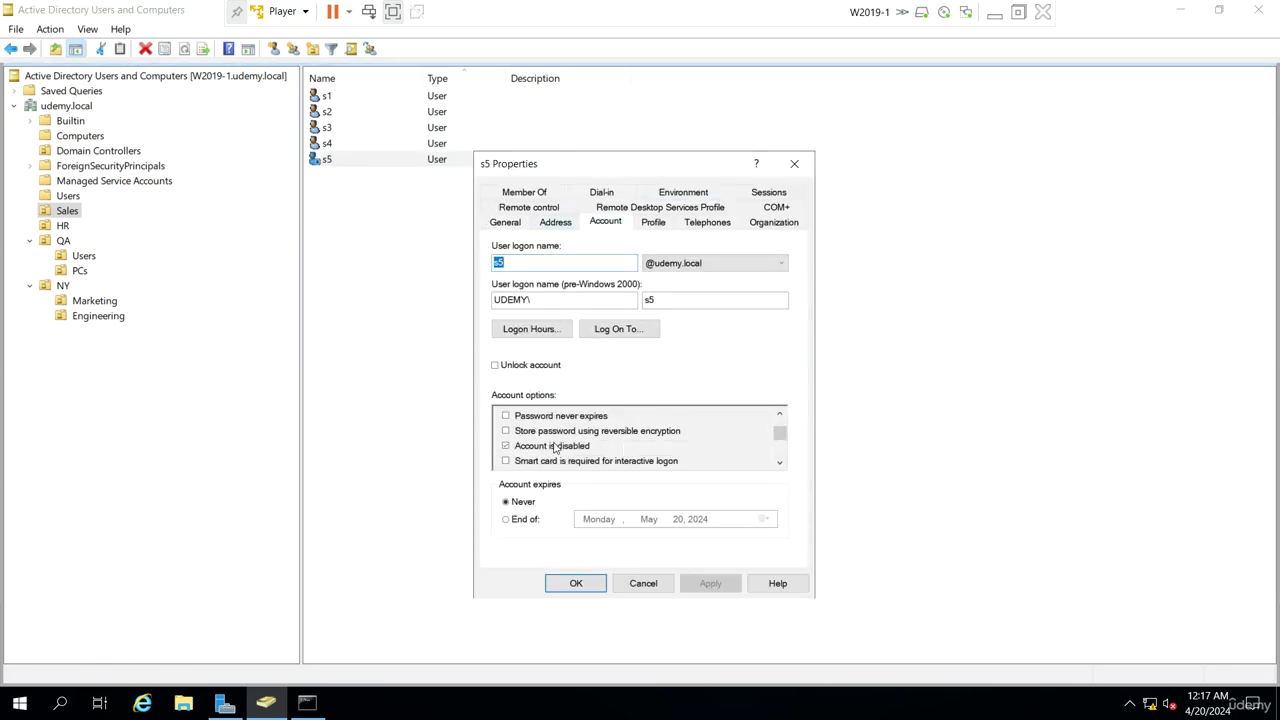
{"action": "left_click", "coordinate": [643, 583]}
{"action": "left_click", "coordinate": [995, 12]}
Sign out of the current session on the W10-1 VM
{"action": "left_click", "coordinate": [196, 370]}
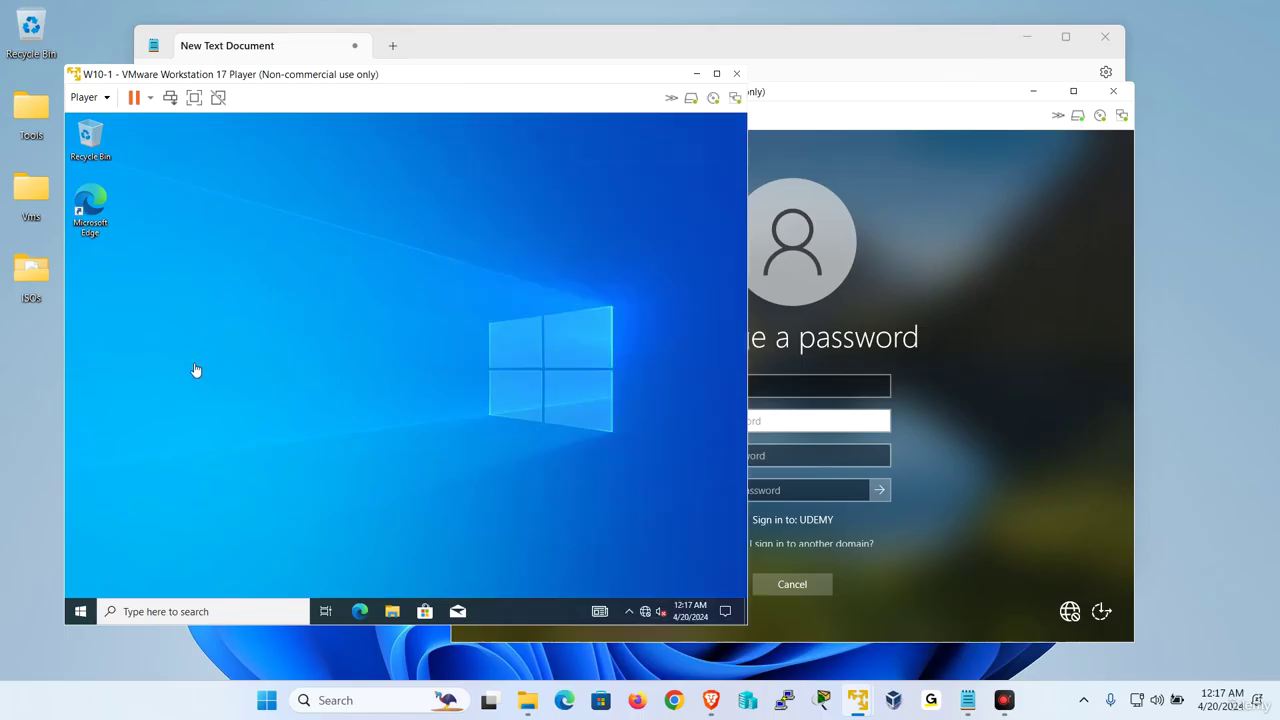
{"action": "right_click", "coordinate": [82, 613]}
{"action": "mouse_move", "coordinate": [208, 576]}
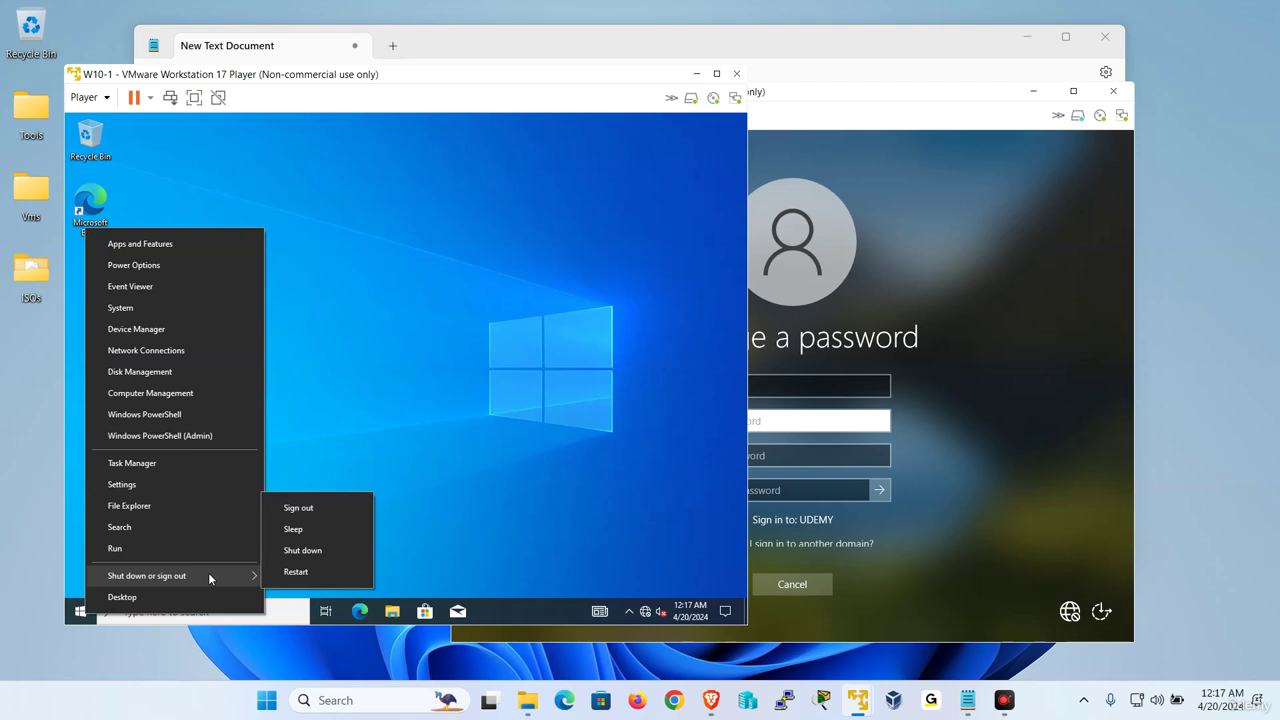
{"action": "left_click", "coordinate": [305, 509]}
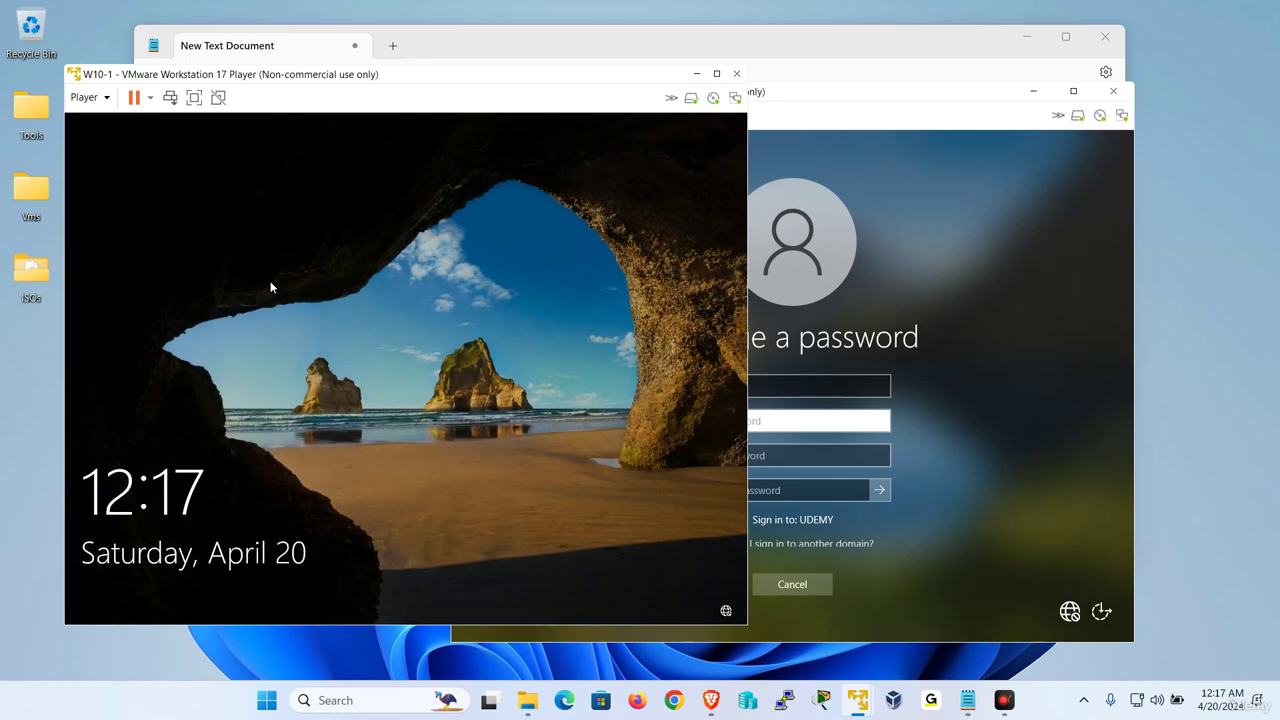
Attempt to sign in as s5 via Other user and see it refused as disabled
{"action": "left_click", "coordinate": [270, 287]}
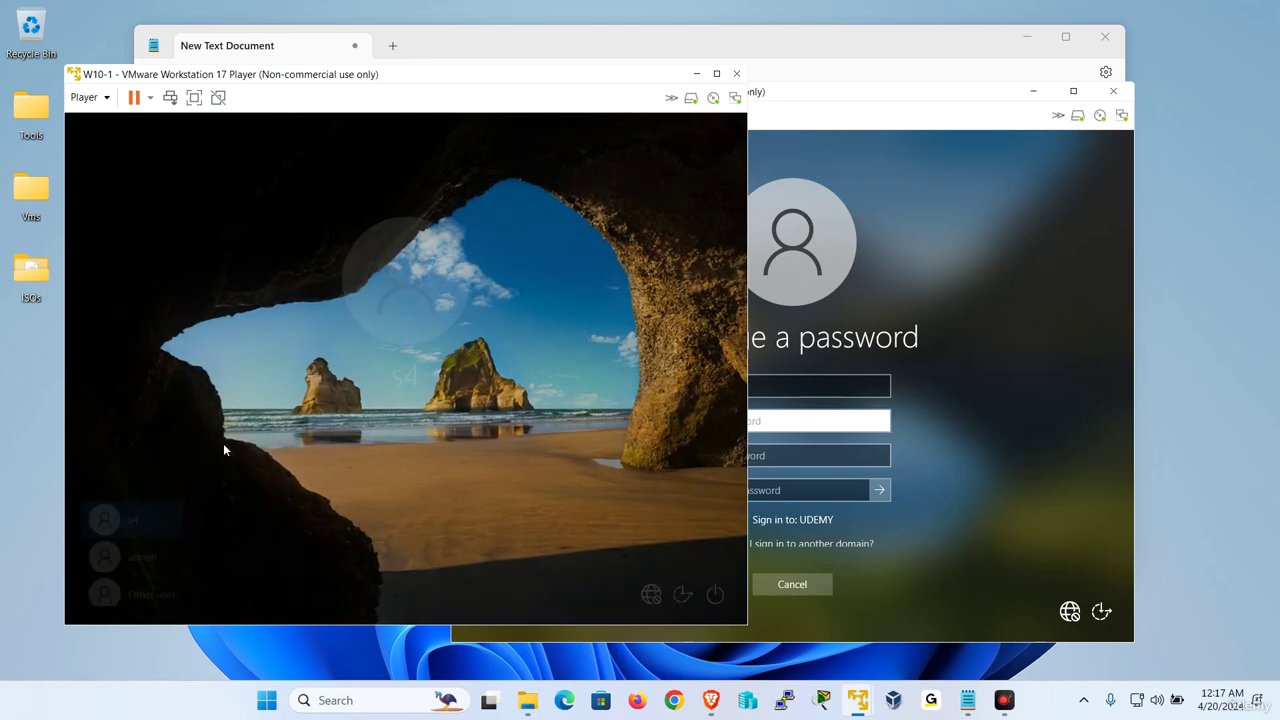
{"action": "left_click", "coordinate": [150, 588]}
{"action": "type", "text": "s"}
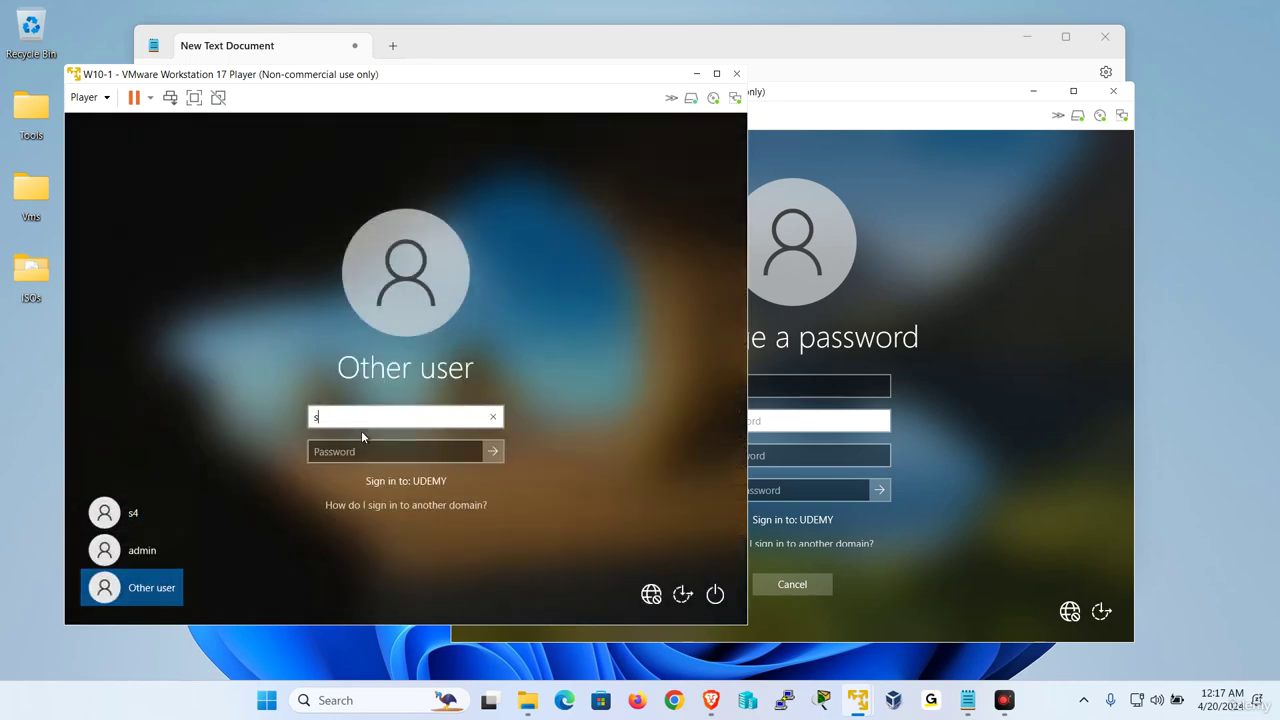
{"action": "type", "text": "5"}
{"action": "key", "text": "Return"}
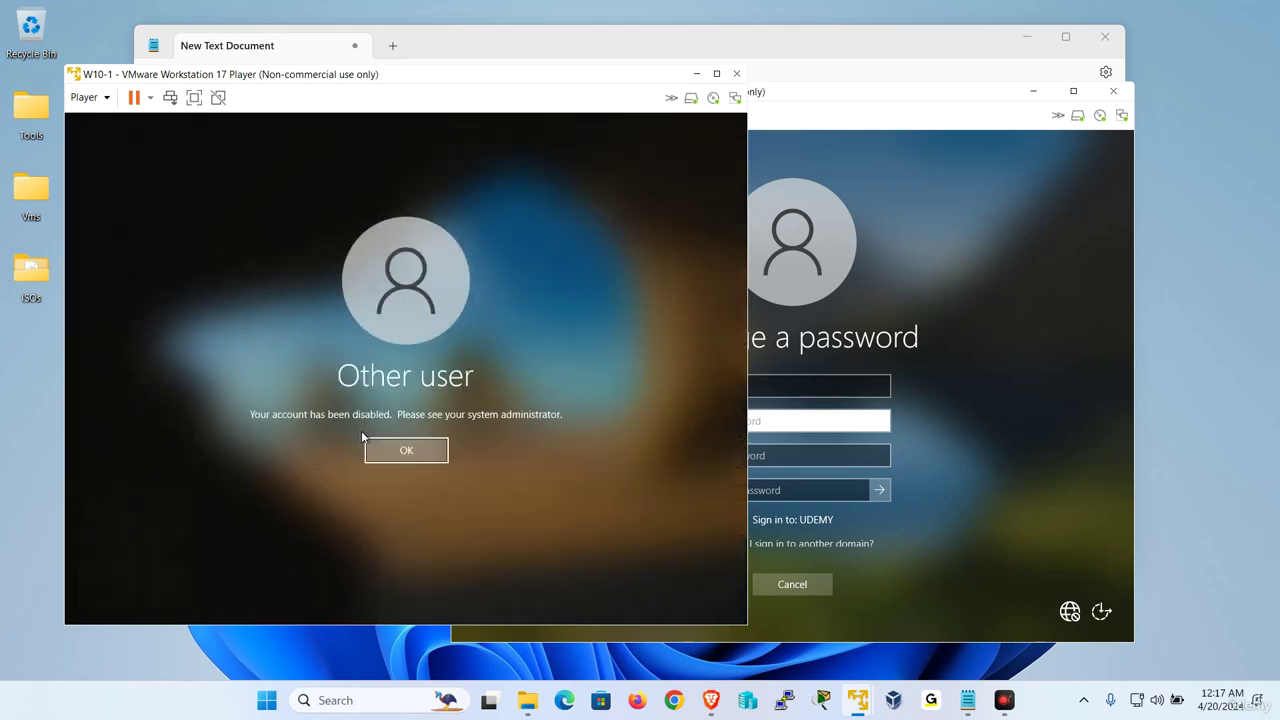
Minimise W10-1 and return to the W2019-1 server's Sales user list
{"action": "left_click", "coordinate": [697, 78]}
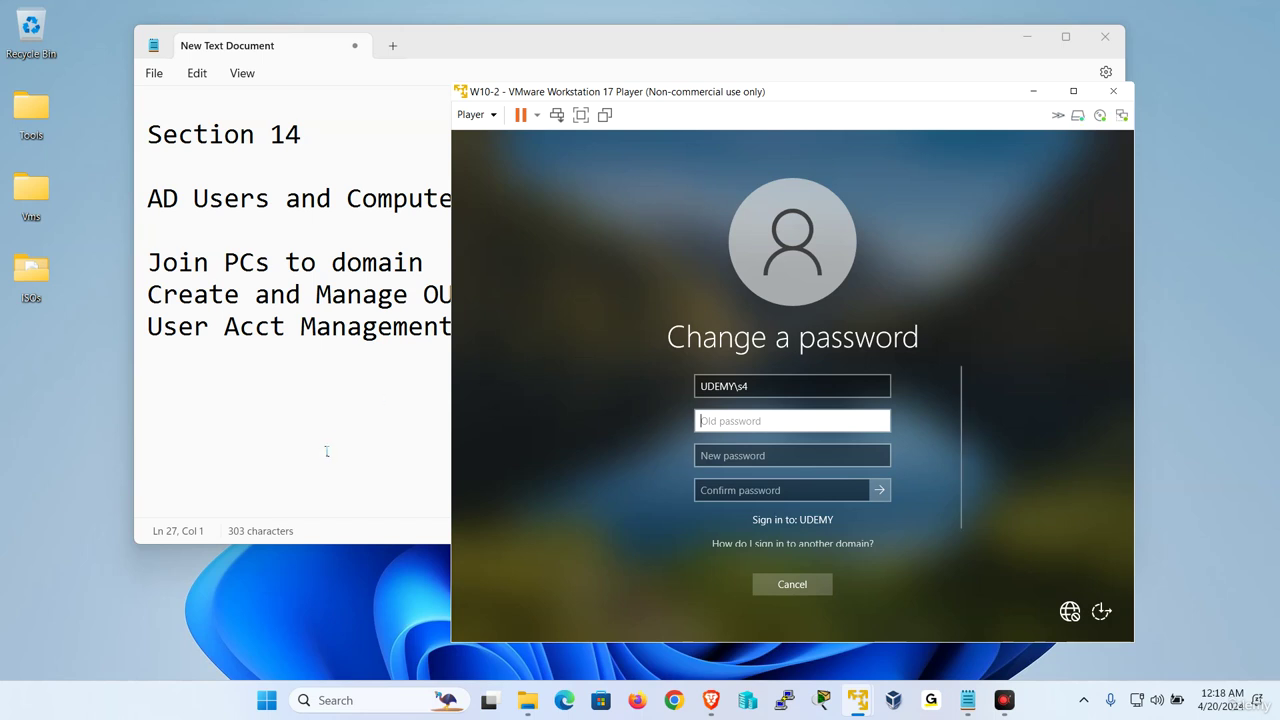
{"action": "mouse_move", "coordinate": [860, 688]}
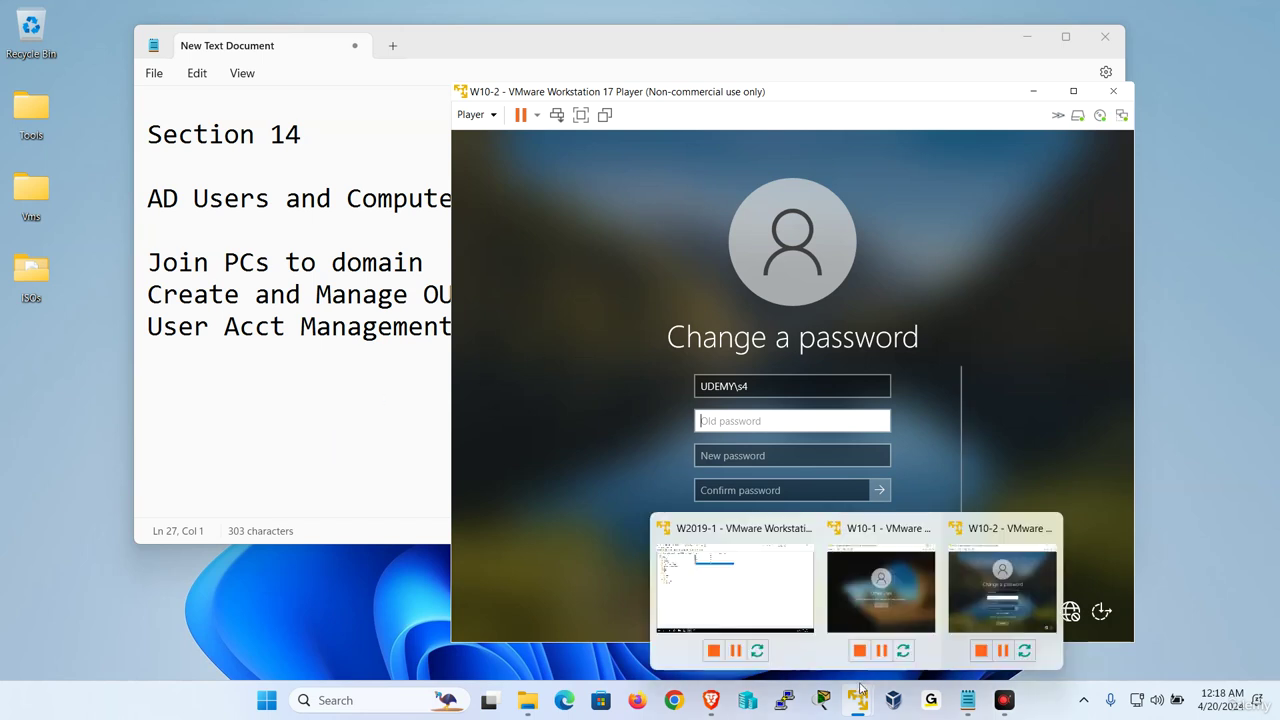
{"action": "left_click", "coordinate": [758, 582]}
{"action": "left_click", "coordinate": [706, 163]}
Create user s6 in Sales with default password settings and open its properties
{"action": "right_click", "coordinate": [428, 248]}
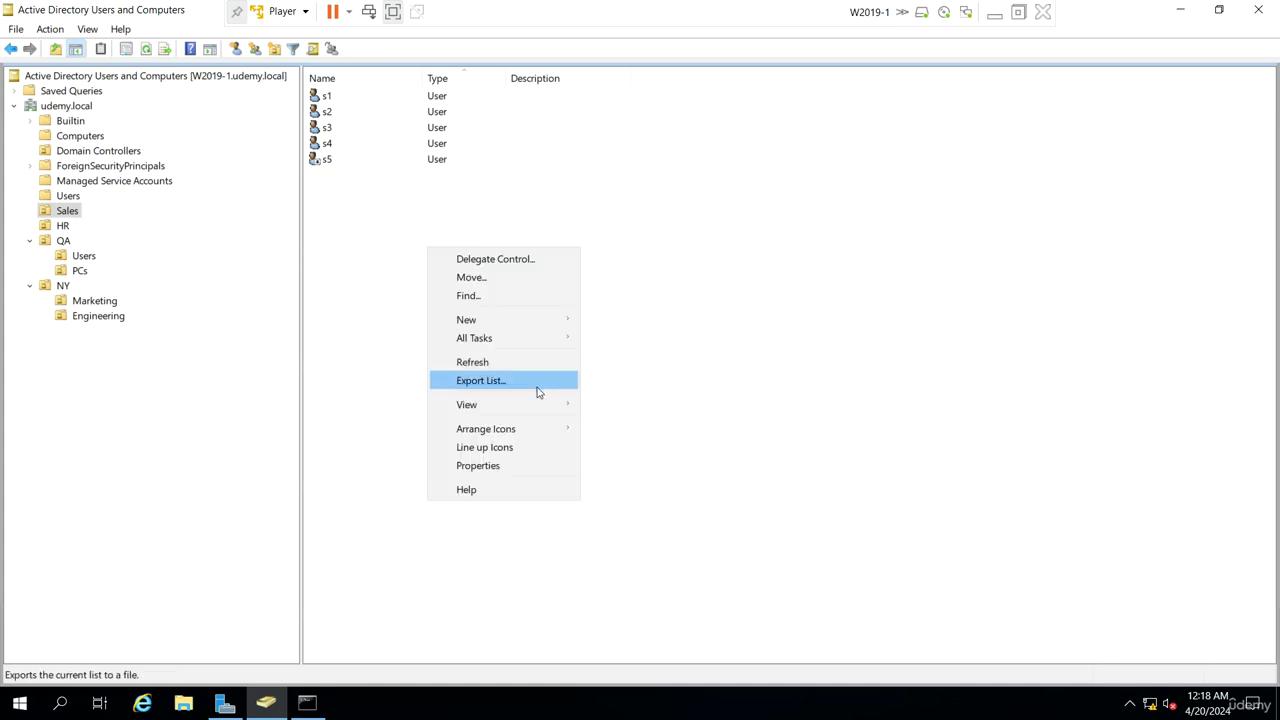
{"action": "mouse_move", "coordinate": [537, 322]}
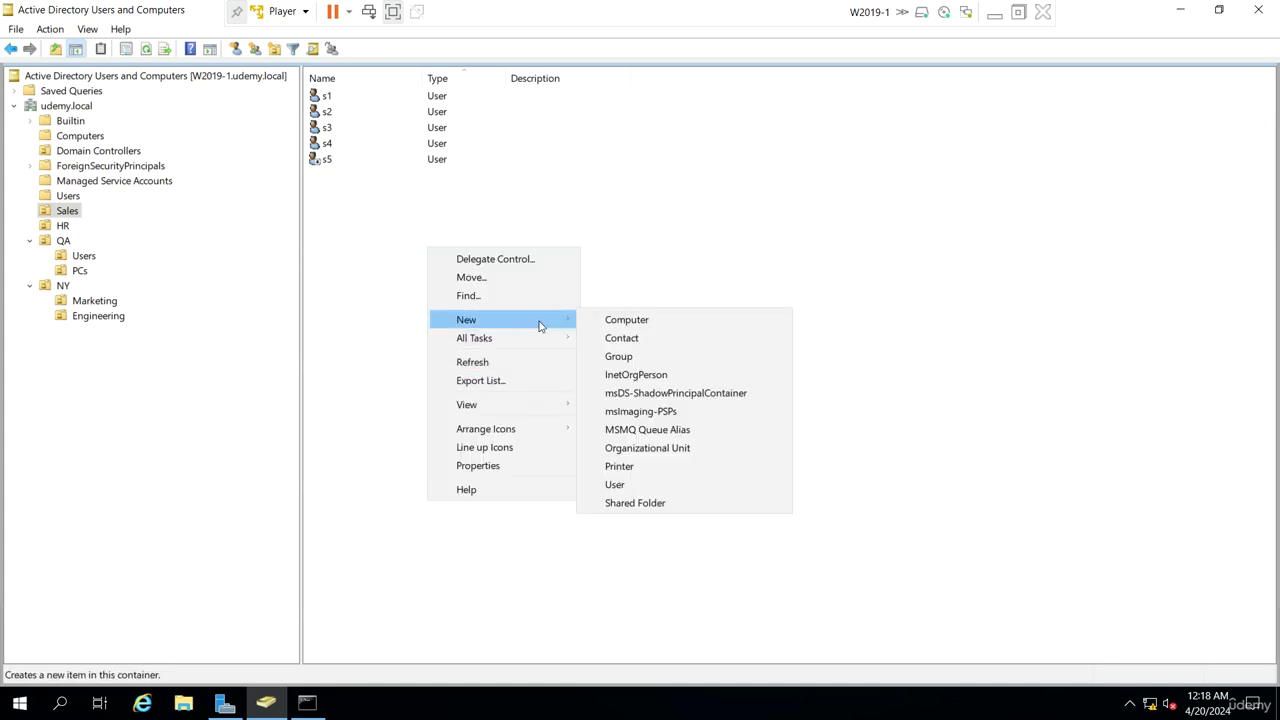
{"action": "left_click", "coordinate": [630, 485]}
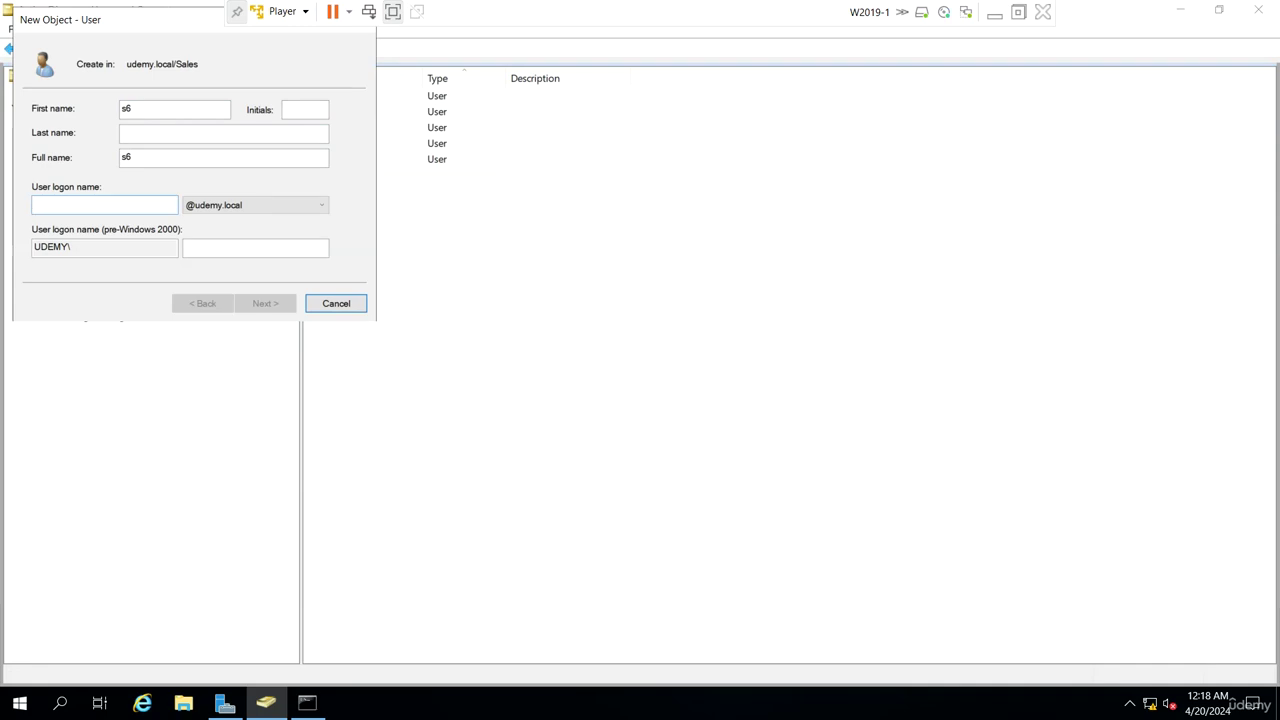
{"action": "type", "text": "s6"}
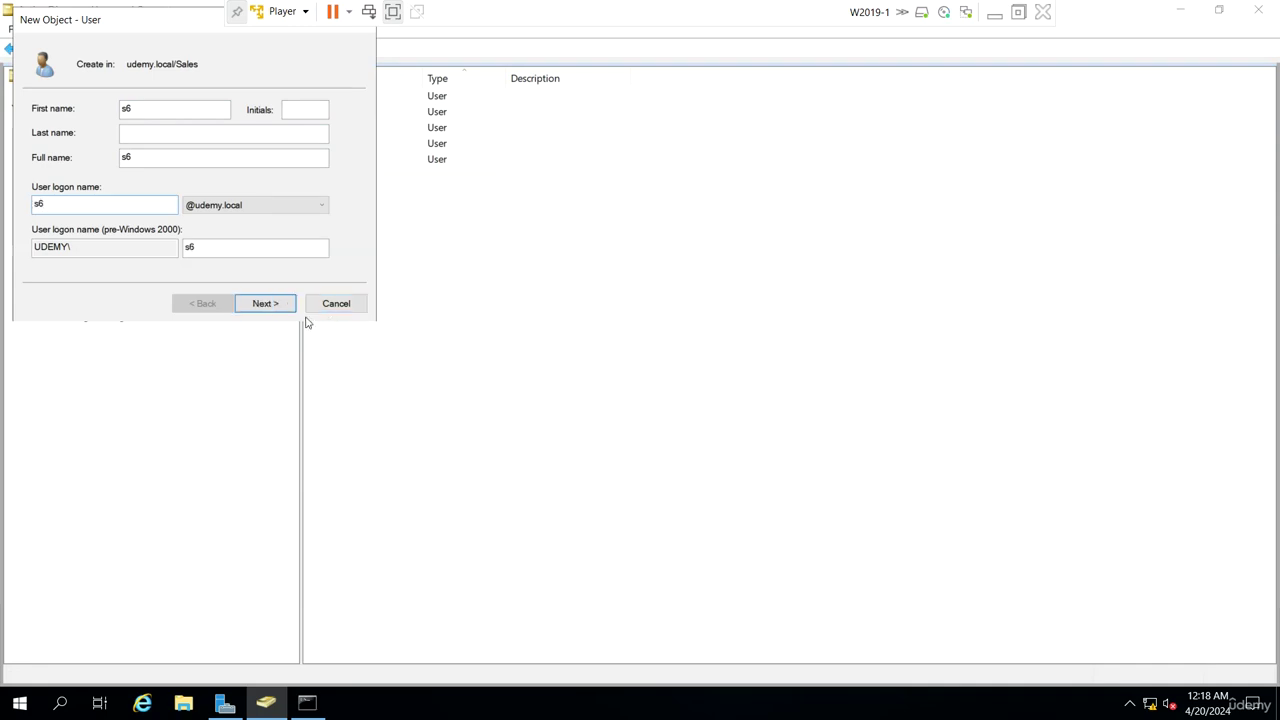
{"action": "left_click", "coordinate": [279, 303]}
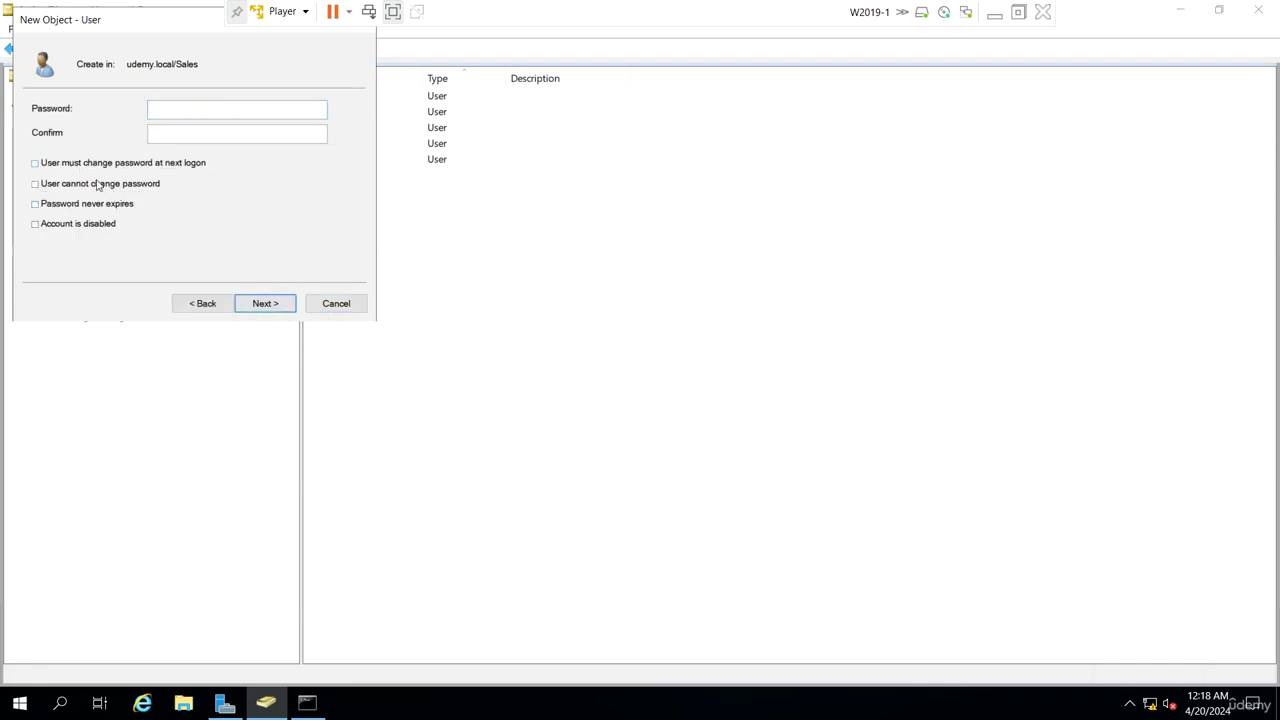
{"action": "left_click", "coordinate": [266, 304]}
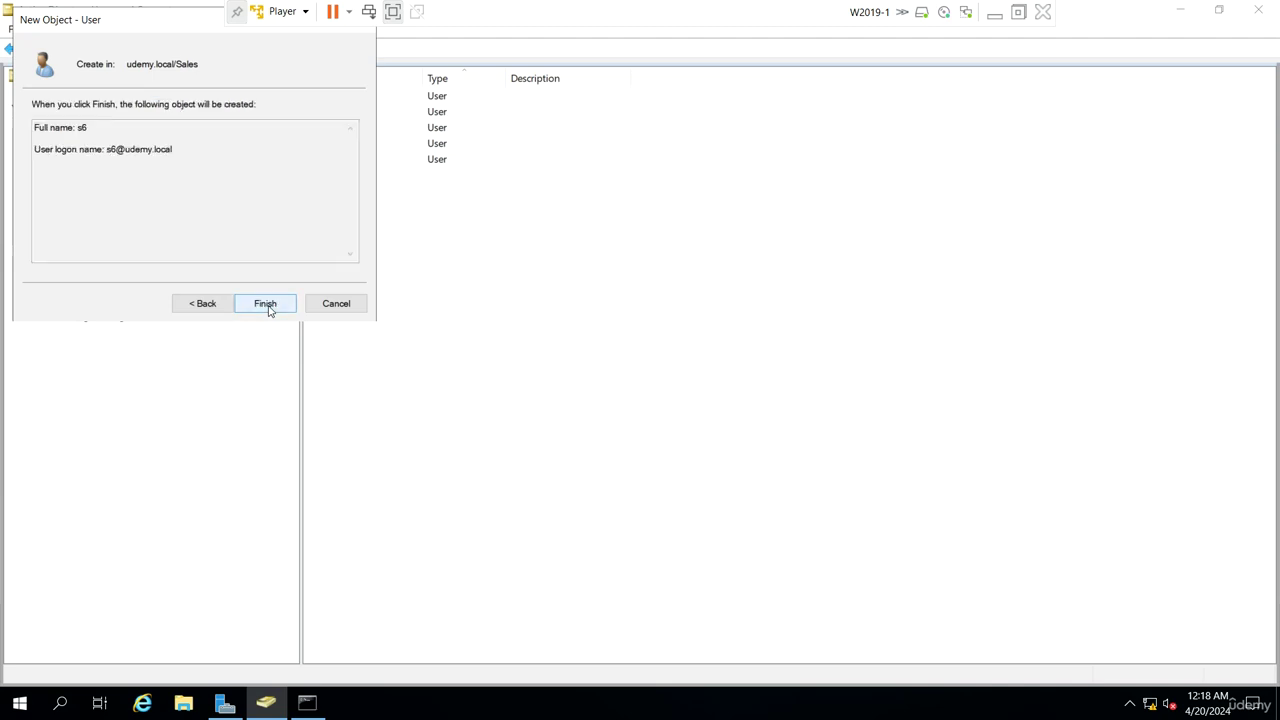
{"action": "left_click", "coordinate": [266, 304]}
{"action": "left_click", "coordinate": [455, 372]}
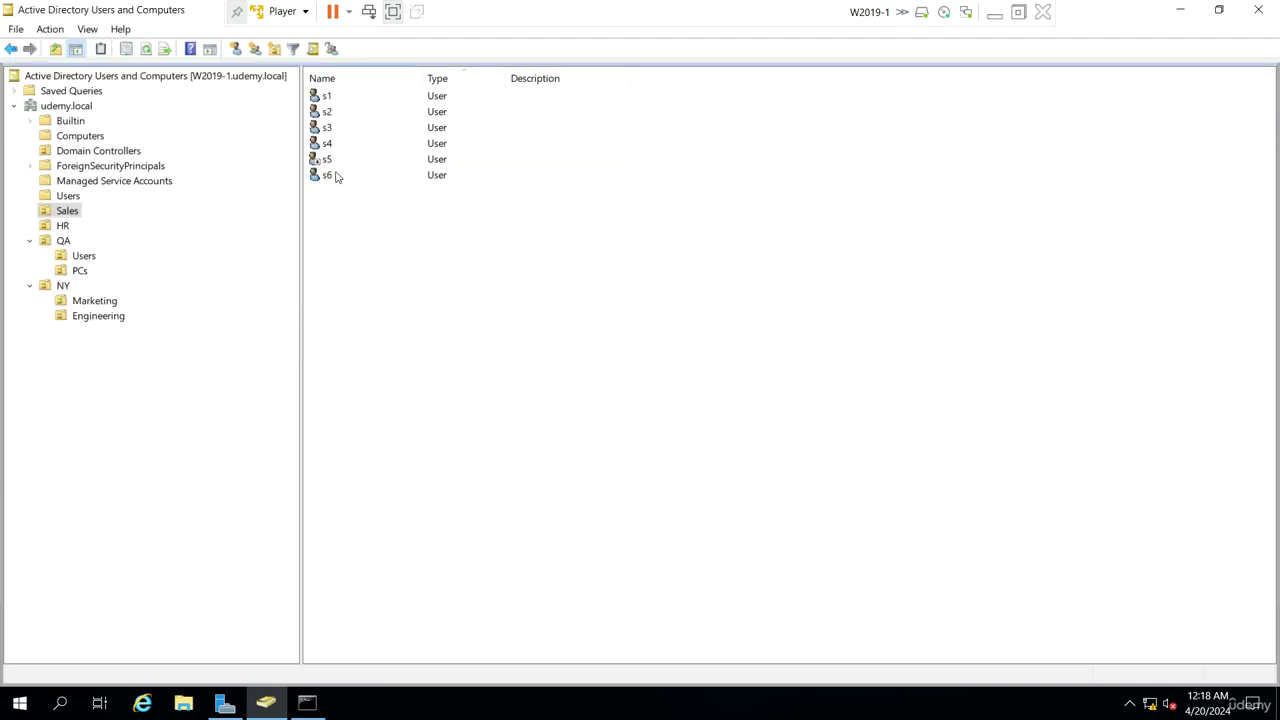
{"action": "double_click", "coordinate": [336, 176]}
Set s6's account to expire at the end of April 19, 2024, and close its properties
{"action": "left_click", "coordinate": [605, 223]}
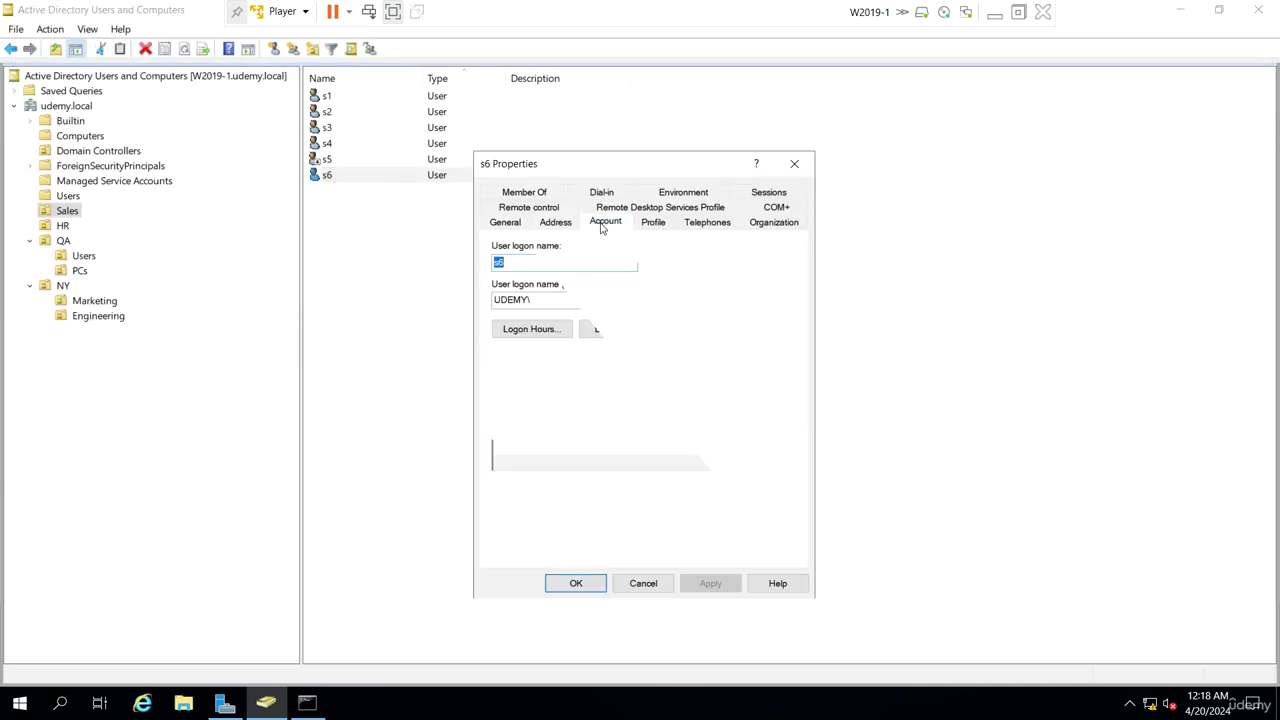
{"action": "left_click", "coordinate": [519, 519]}
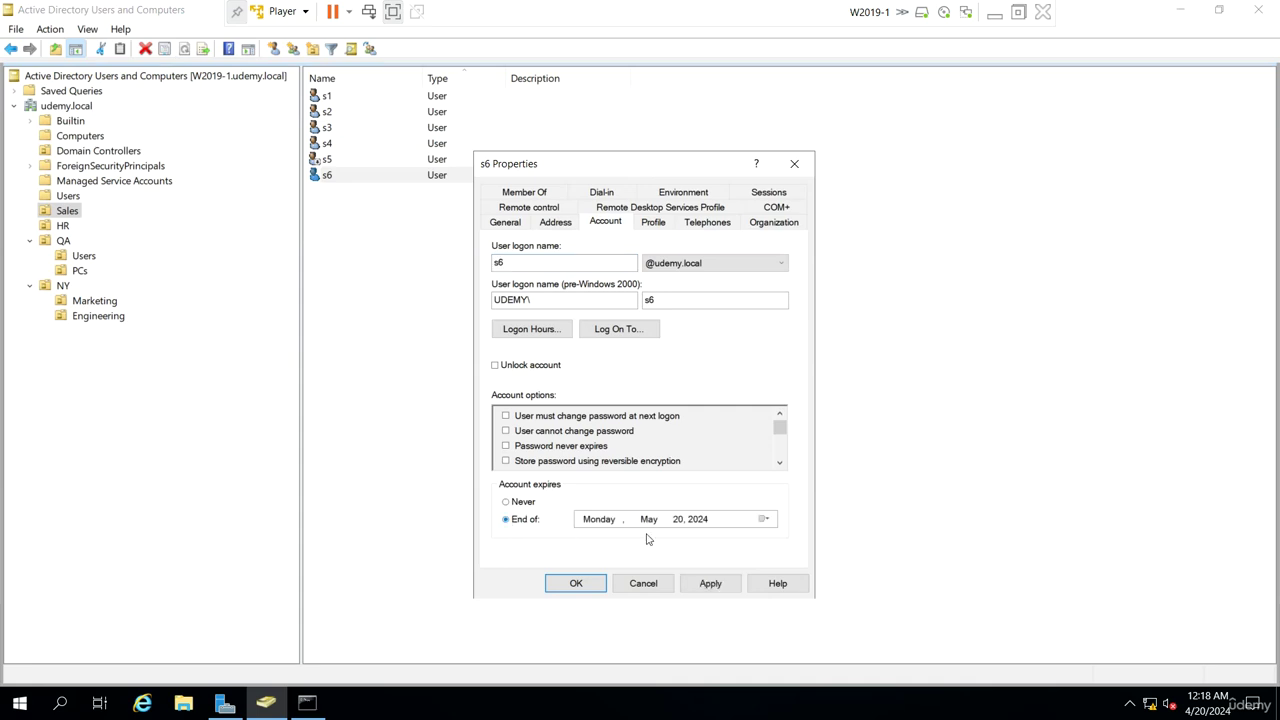
{"action": "left_click", "coordinate": [765, 520]}
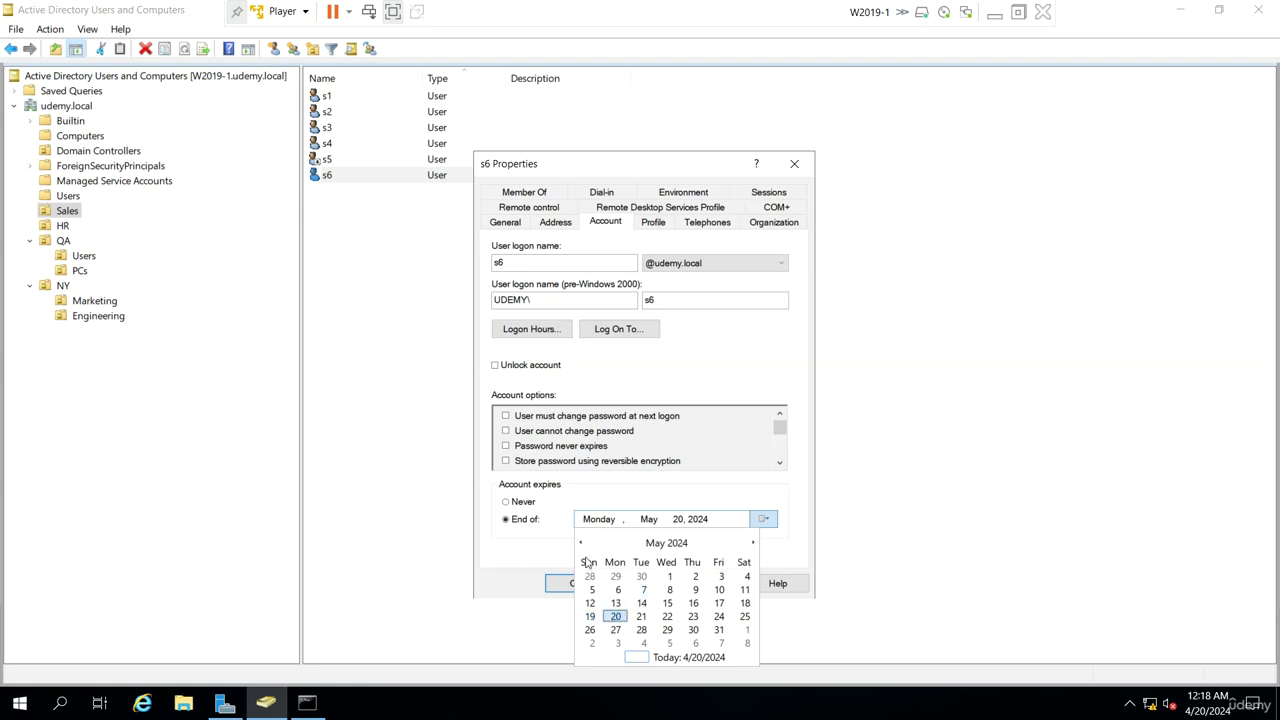
{"action": "left_click", "coordinate": [662, 543]}
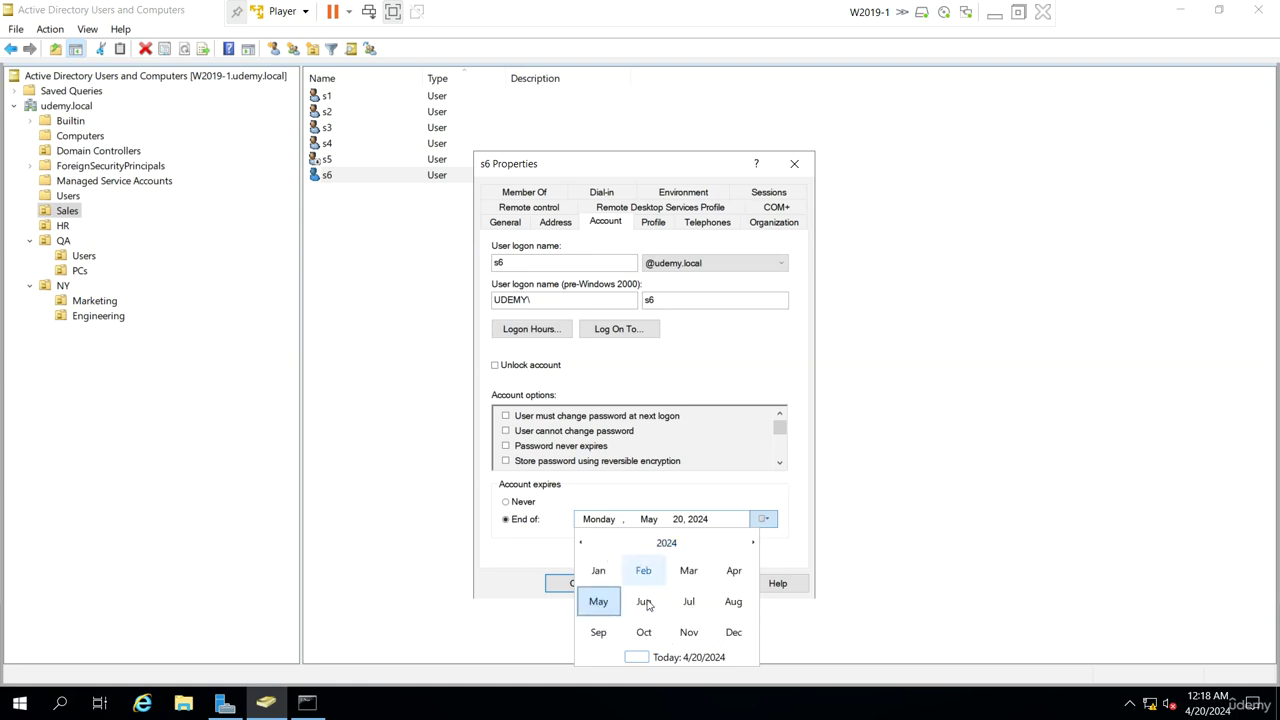
{"action": "left_click", "coordinate": [727, 571]}
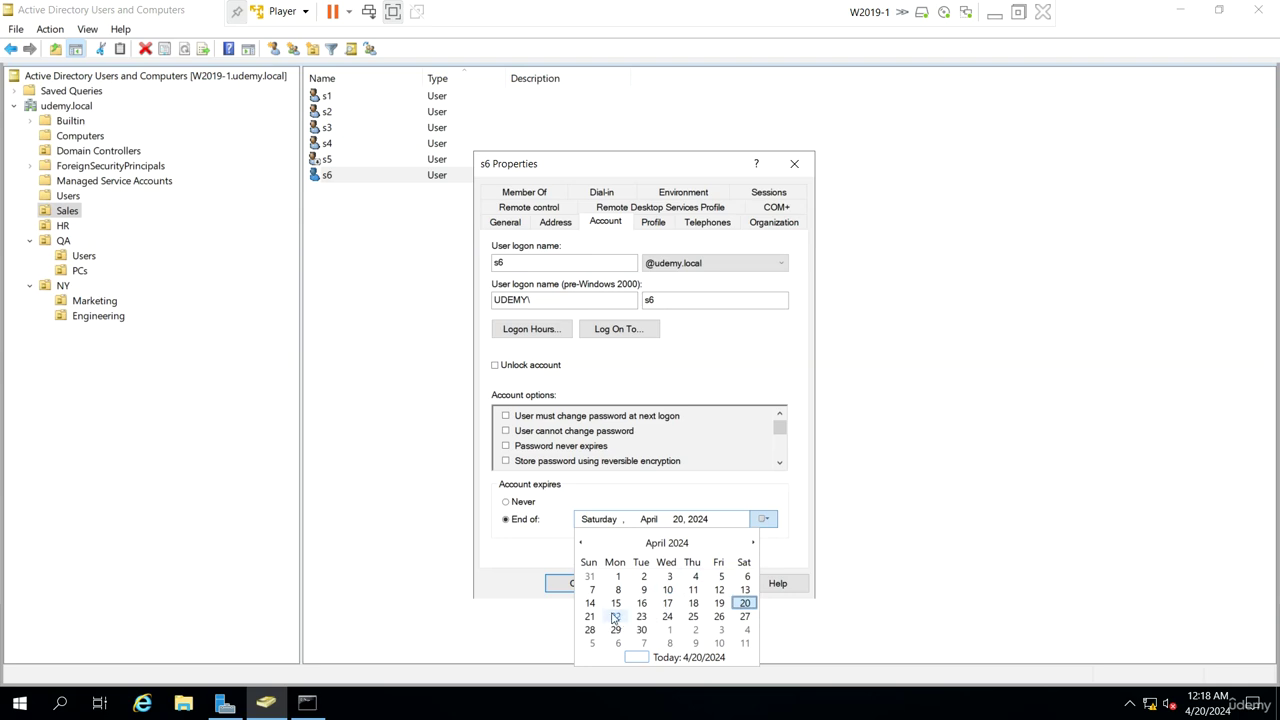
{"action": "left_click", "coordinate": [719, 603]}
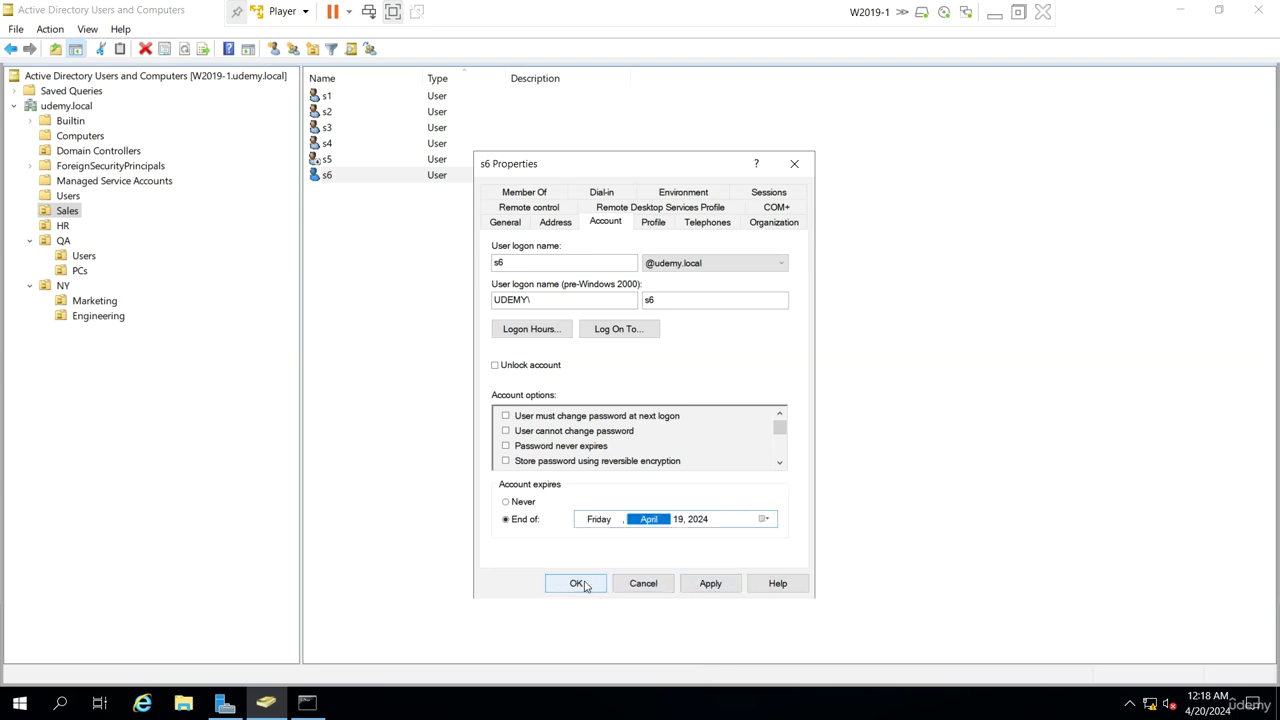
{"action": "left_click", "coordinate": [585, 585]}
{"action": "left_click", "coordinate": [354, 274]}
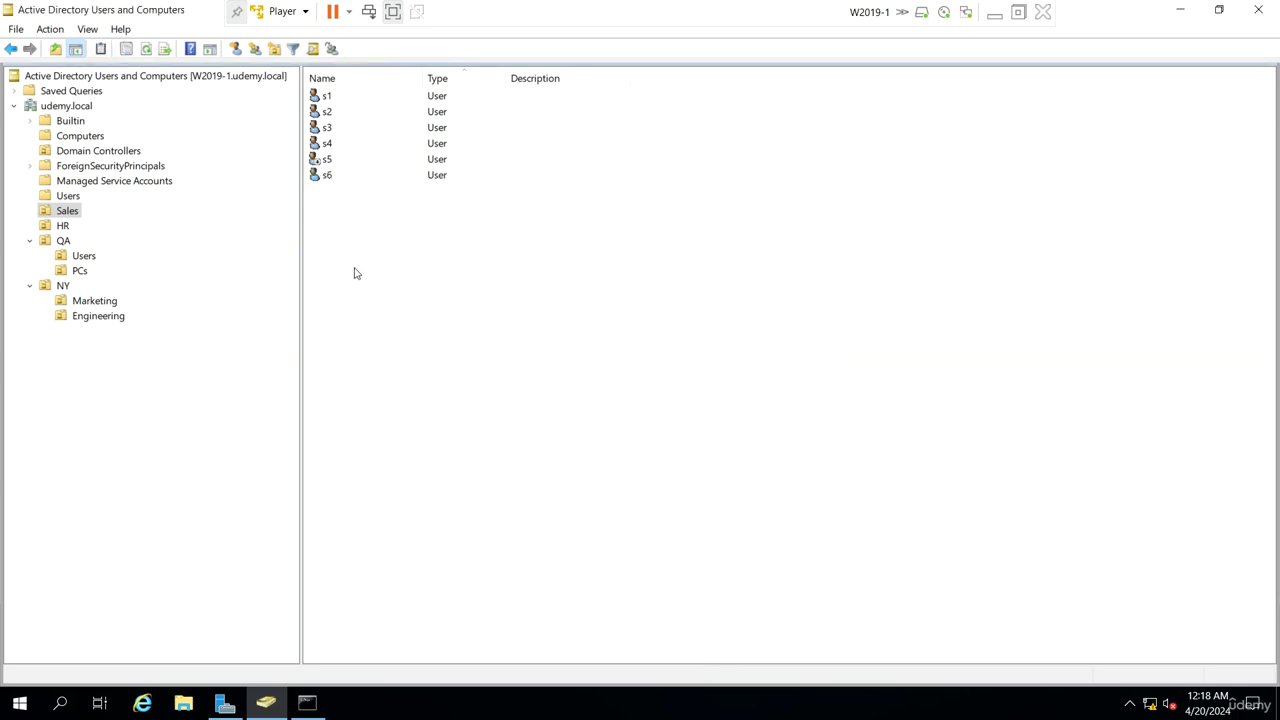
Minimise the server VM, cancel the password change on W10-2, and sign out s4
{"action": "left_click", "coordinate": [995, 14]}
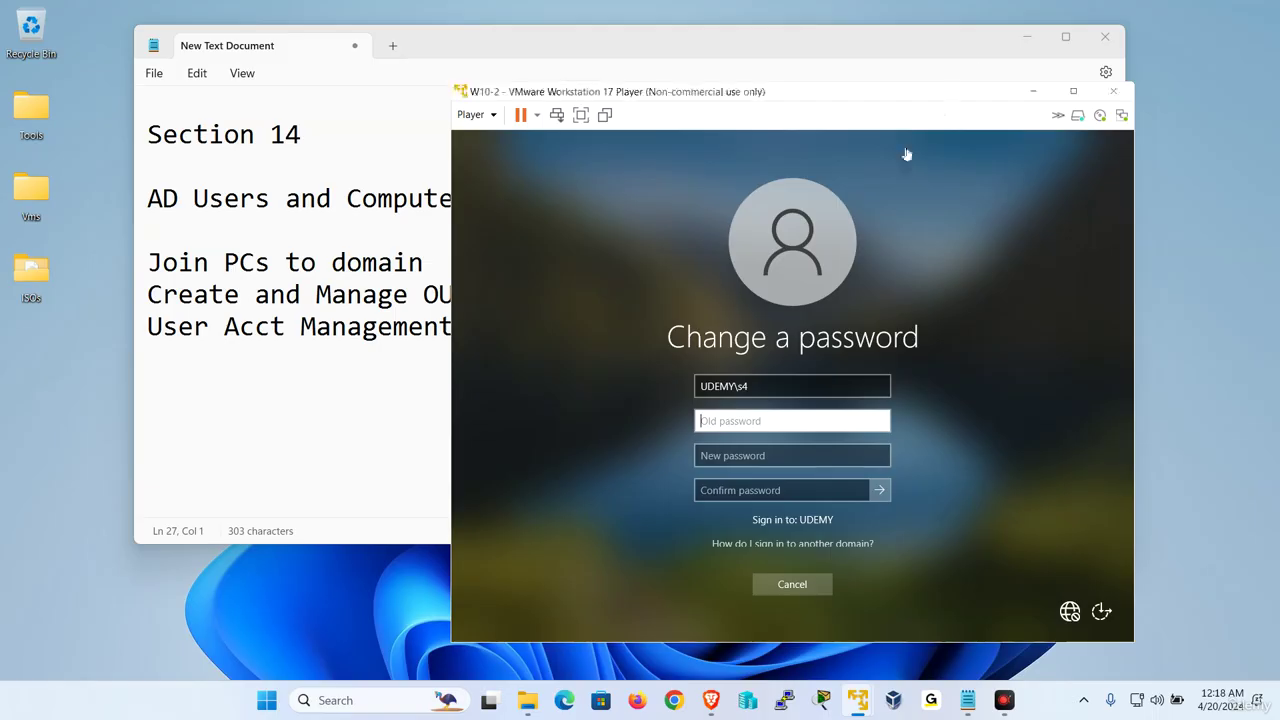
{"action": "left_click", "coordinate": [792, 584]}
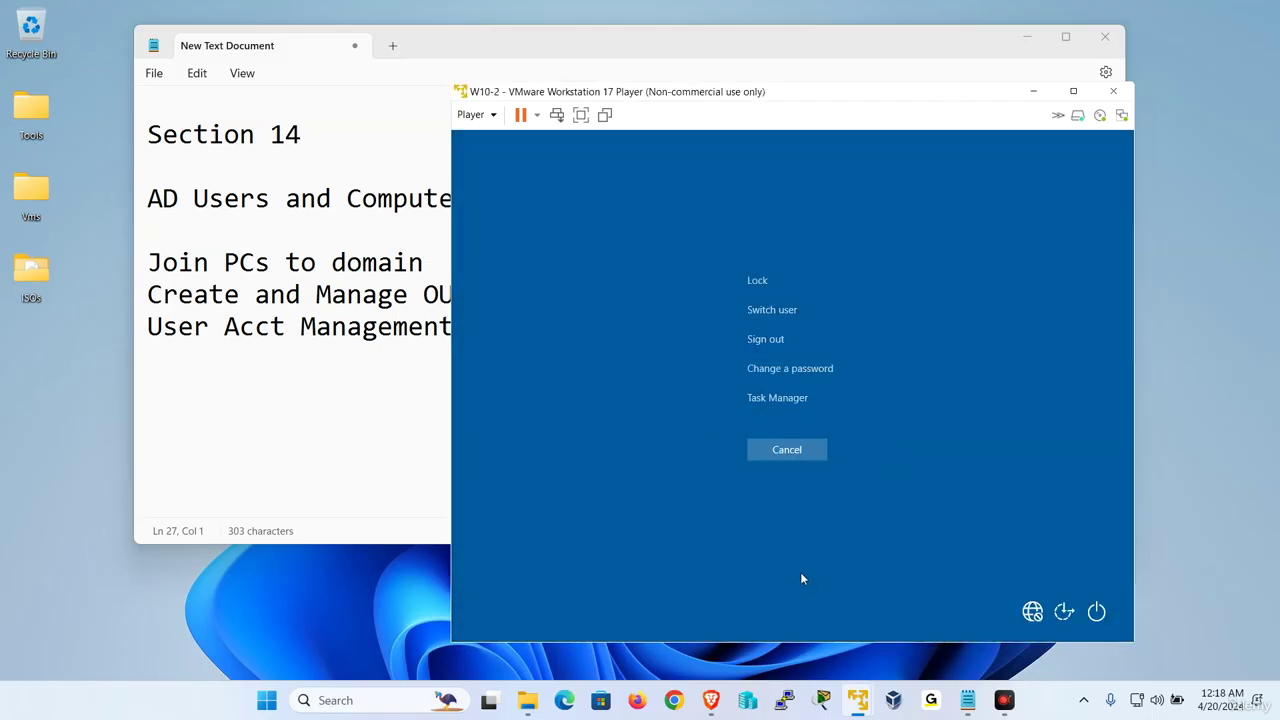
{"action": "left_click", "coordinate": [787, 450]}
{"action": "right_click", "coordinate": [467, 628]}
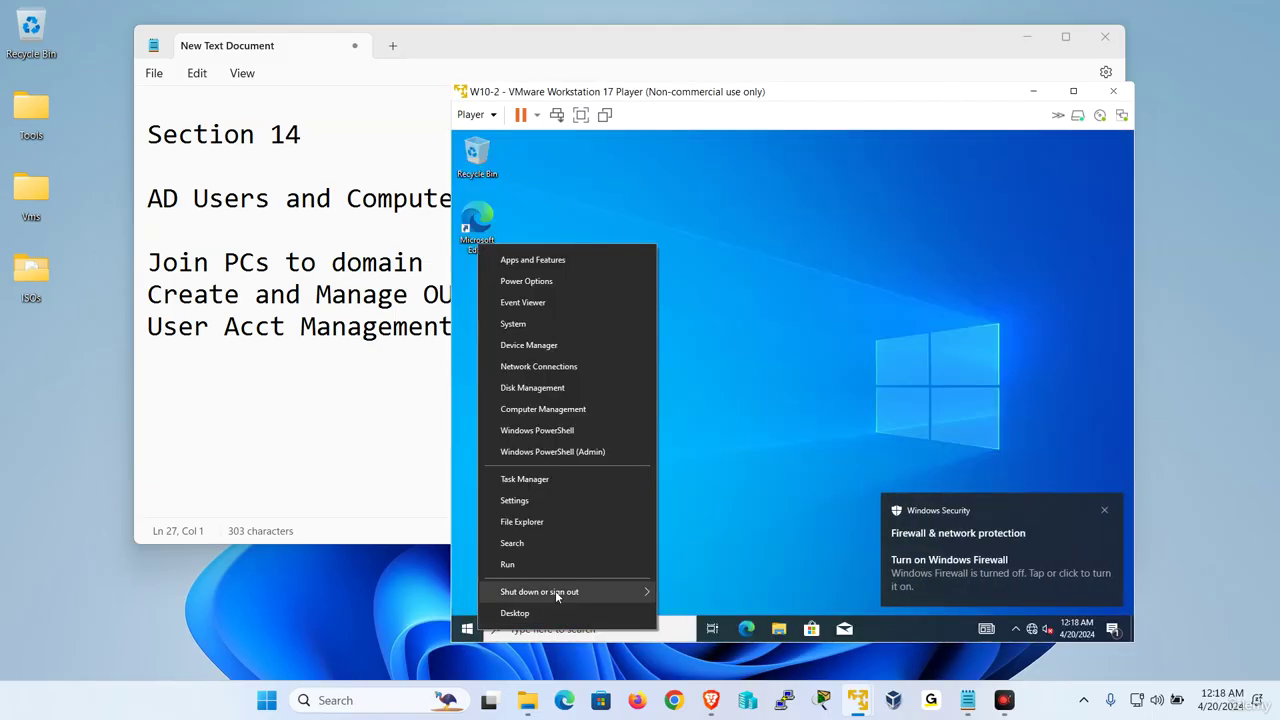
{"action": "mouse_move", "coordinate": [555, 590]}
{"action": "left_click", "coordinate": [718, 523]}
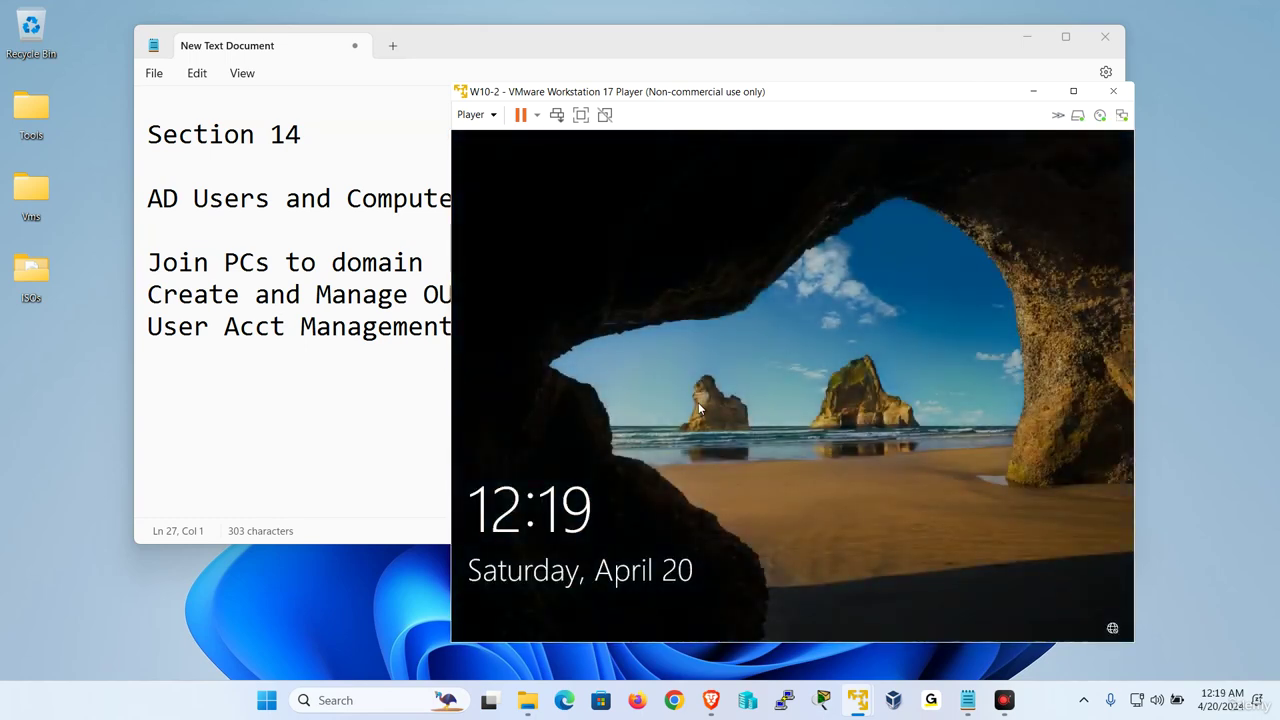
Attempt to sign in as s6 via Other user and get the account-expired message
{"action": "left_click", "coordinate": [583, 531]}
{"action": "left_click", "coordinate": [532, 606]}
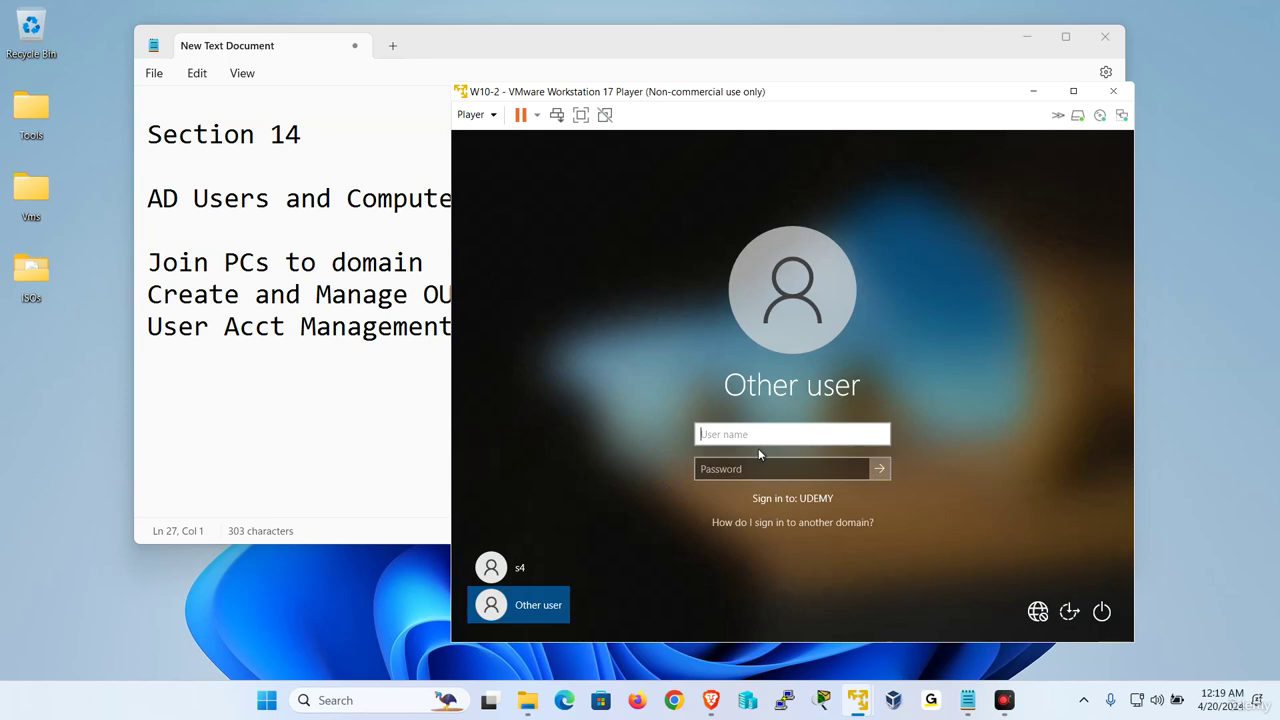
{"action": "key", "text": "Return"}
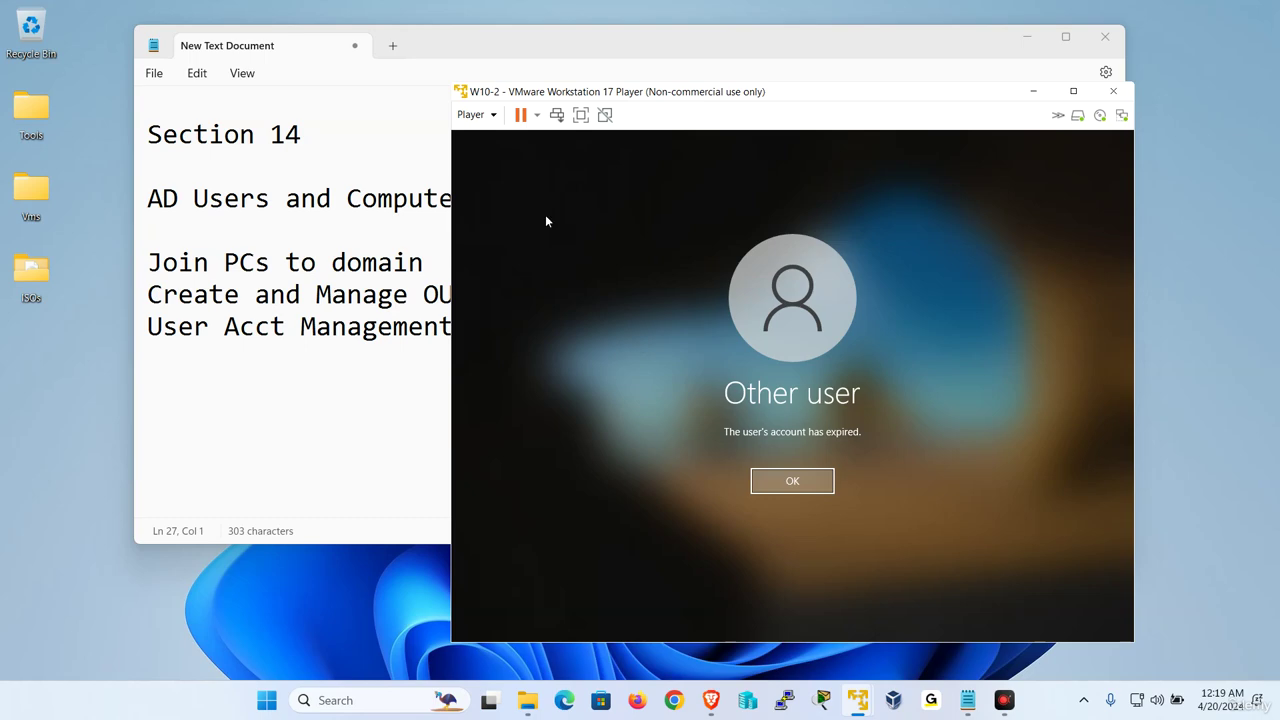
Bring the W2019-1 server VM back and take it out of full-screen view
{"action": "mouse_move", "coordinate": [860, 690]}
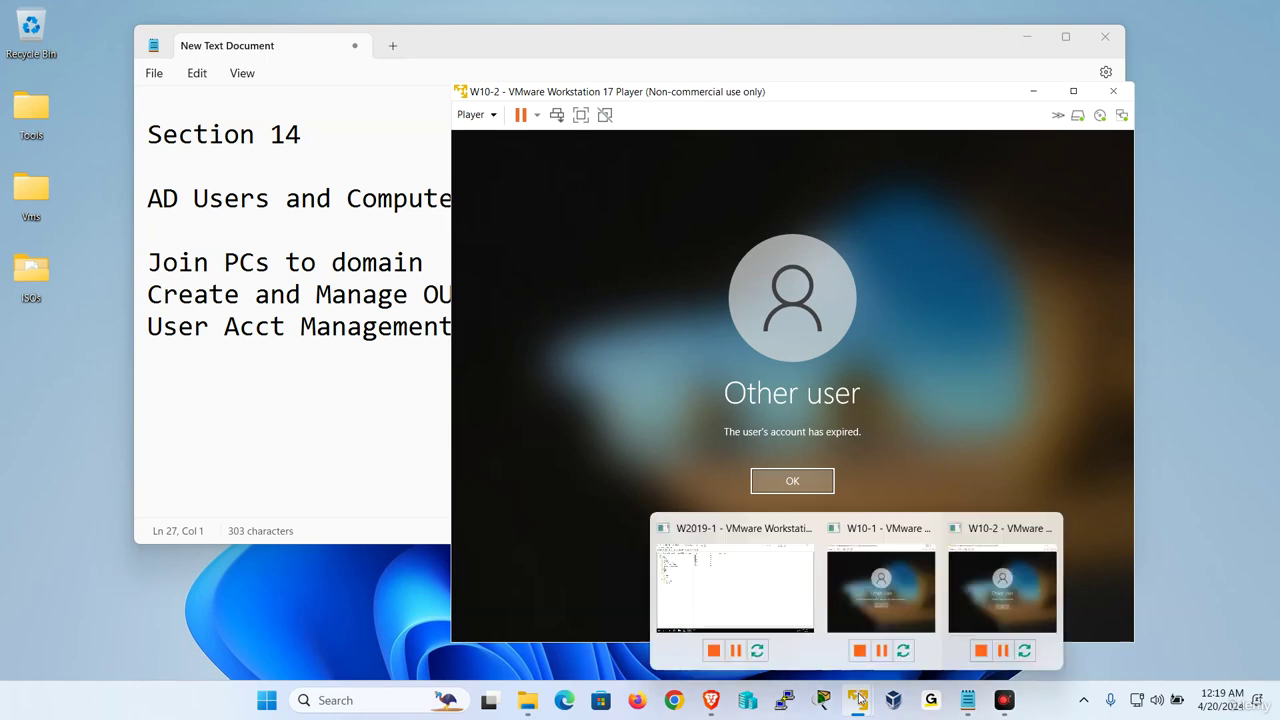
{"action": "left_click", "coordinate": [745, 590]}
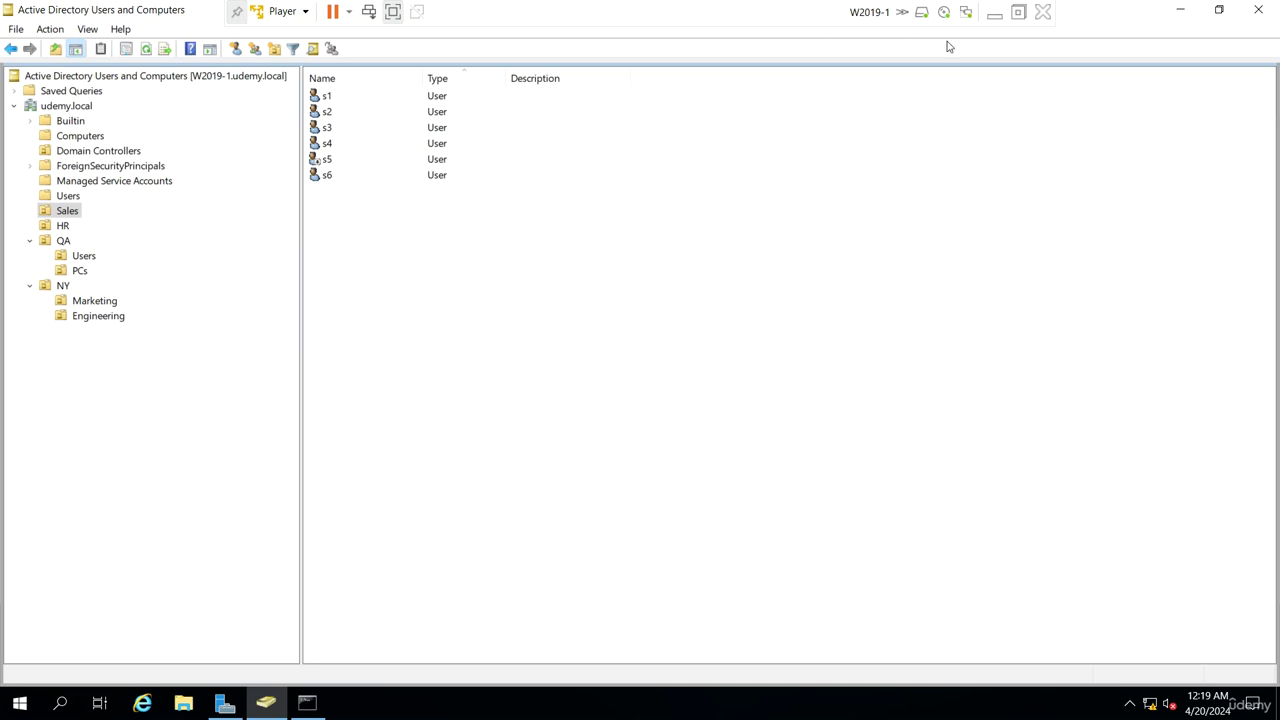
{"action": "left_click", "coordinate": [1018, 12]}
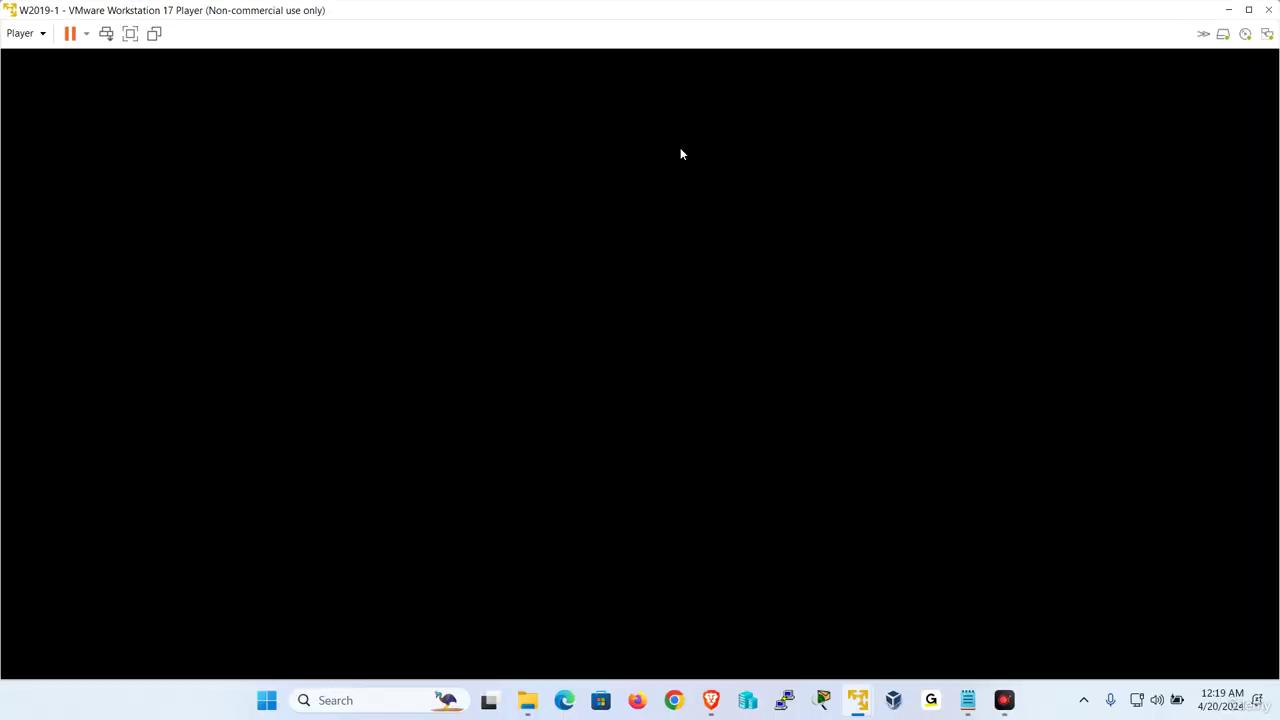